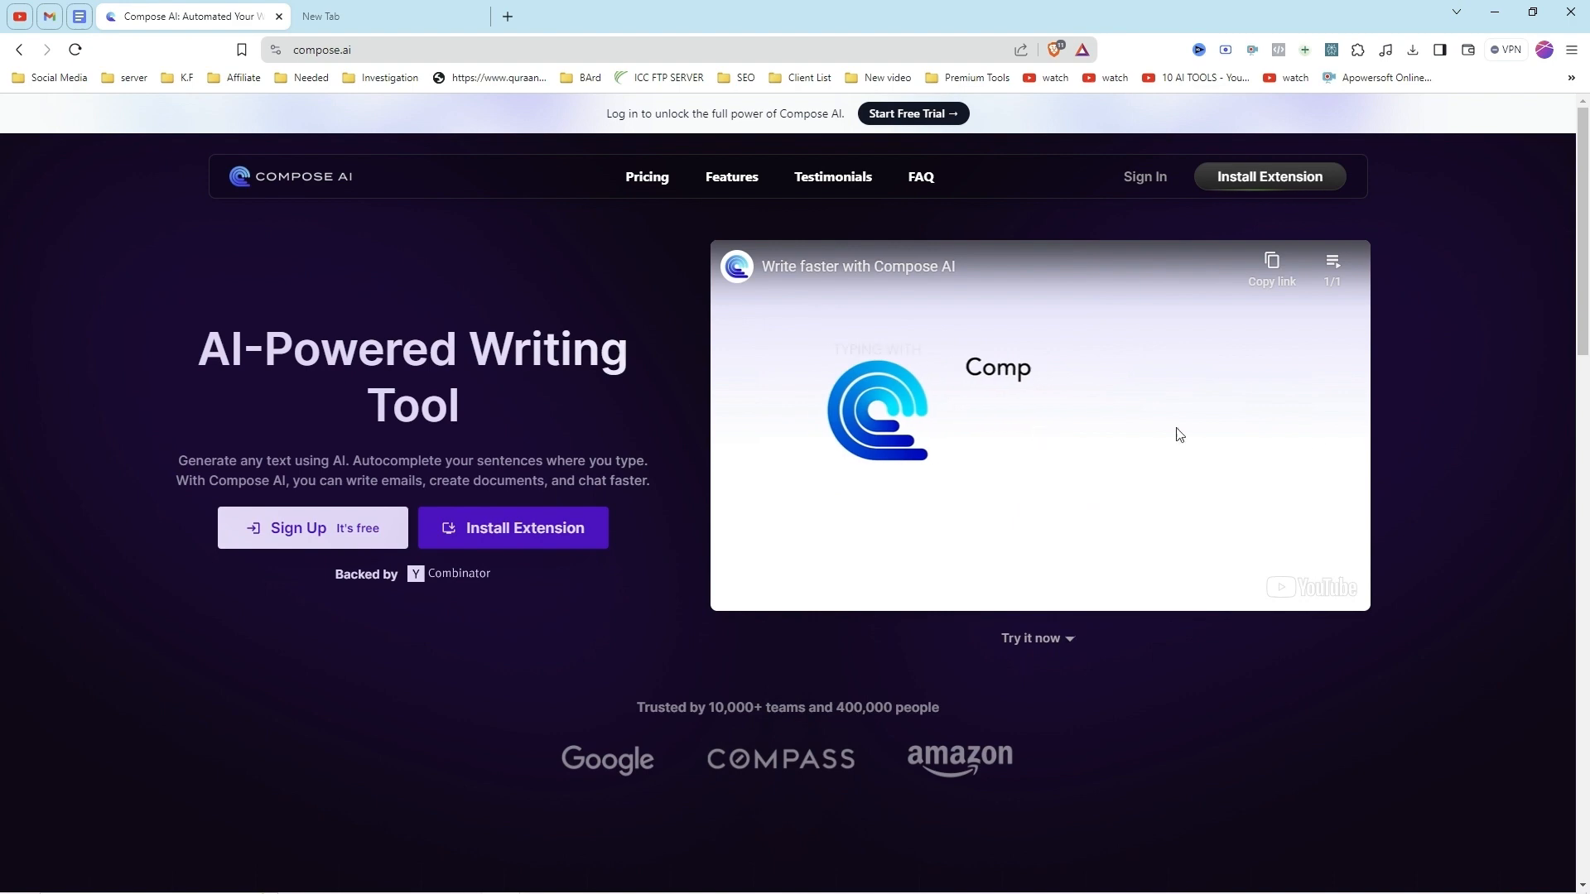
Step: Look through the Compose AI home page, examining its writing, rephrasing and email reply features
{"action": "scroll", "coordinate": [976, 472], "scroll_direction": "down", "scroll_amount": 7}
{"action": "scroll", "coordinate": [967, 481], "scroll_direction": "down", "scroll_amount": 5}
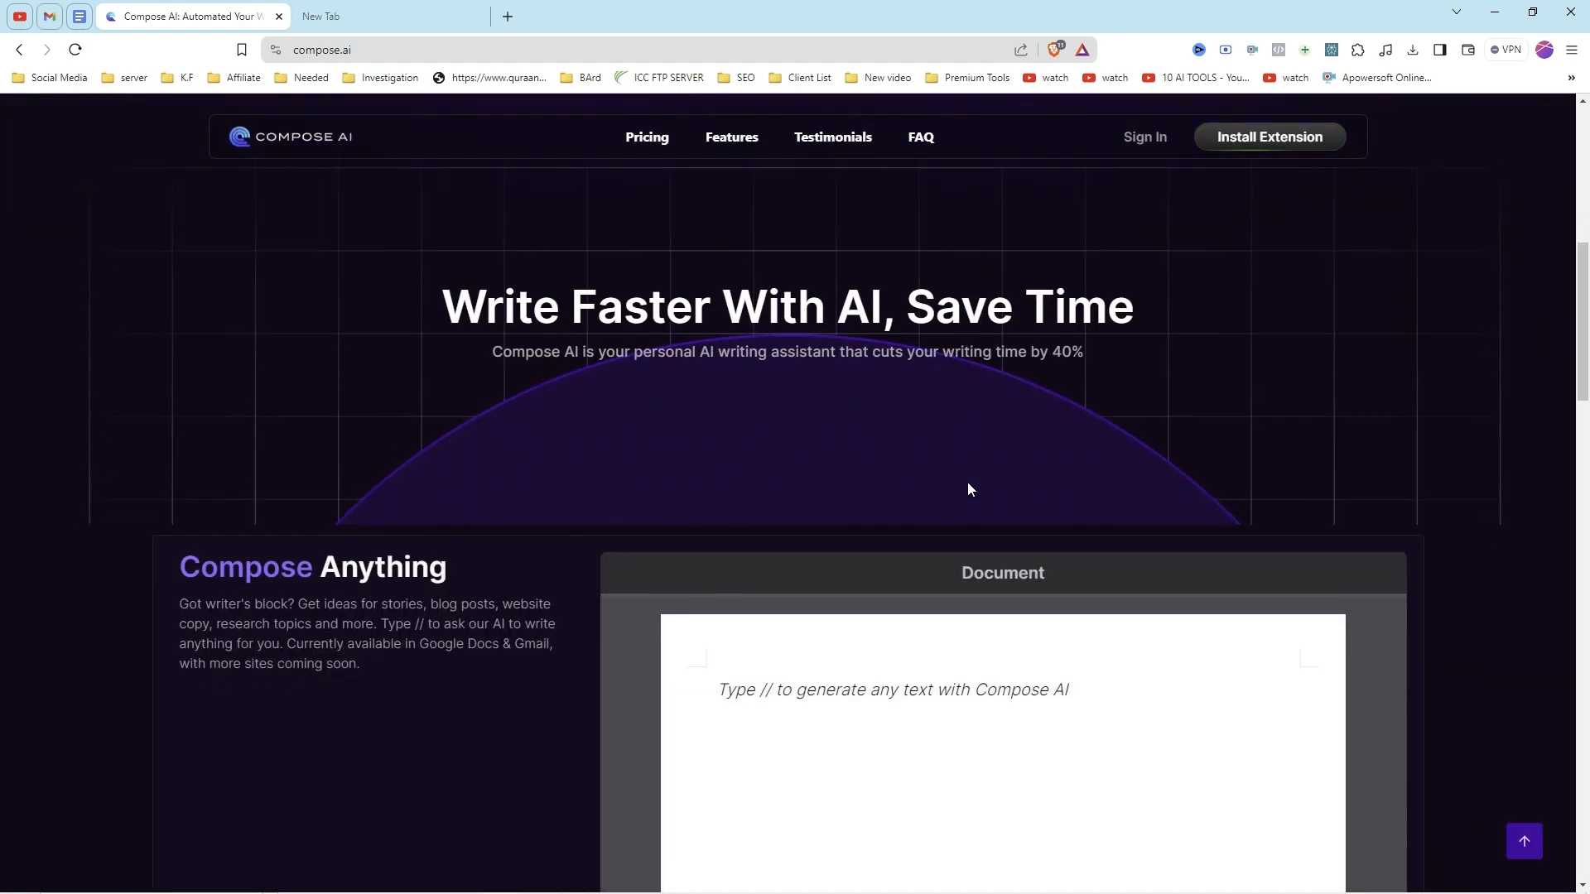
{"action": "scroll", "coordinate": [960, 495], "scroll_direction": "down", "scroll_amount": 1}
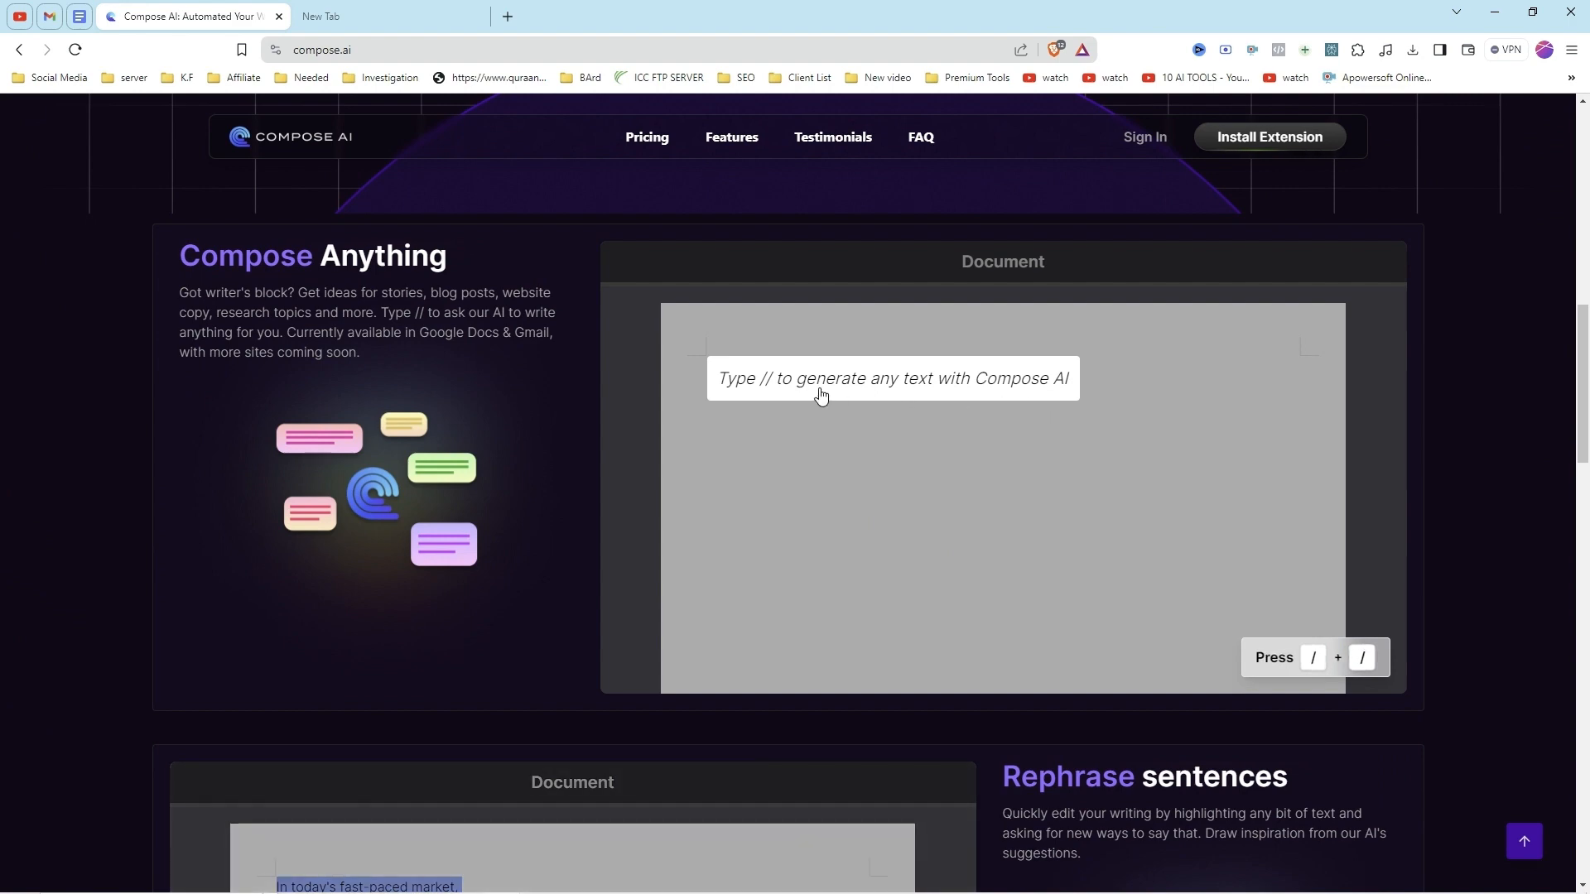
{"action": "scroll", "coordinate": [1165, 479], "scroll_direction": "down", "scroll_amount": 4}
{"action": "scroll", "coordinate": [1088, 490], "scroll_direction": "down", "scroll_amount": 7}
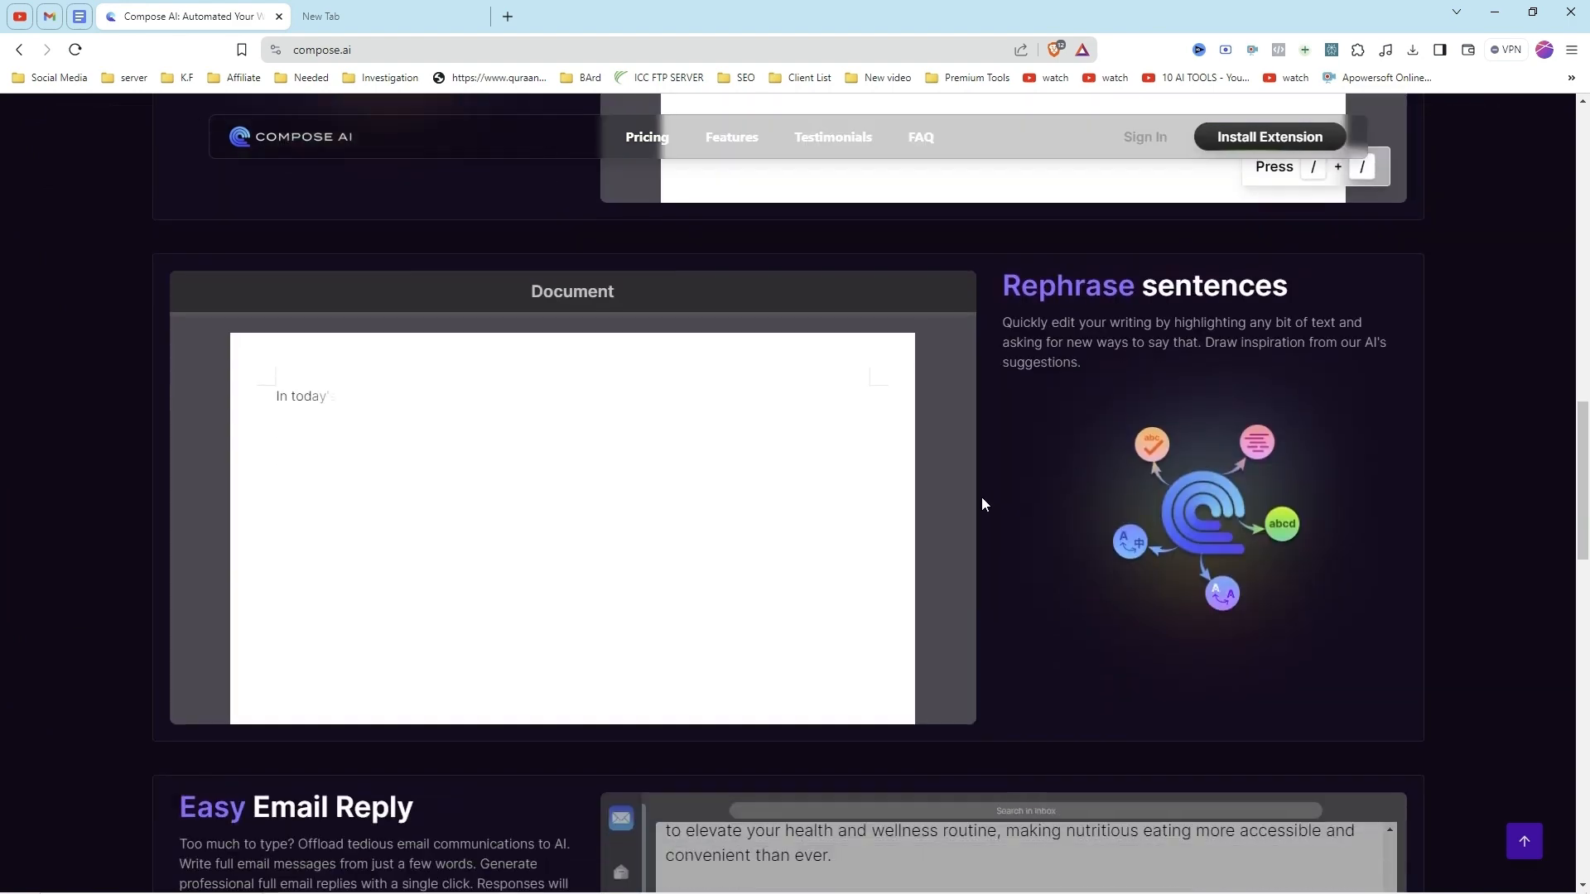
{"action": "scroll", "coordinate": [956, 501], "scroll_direction": "down", "scroll_amount": 6}
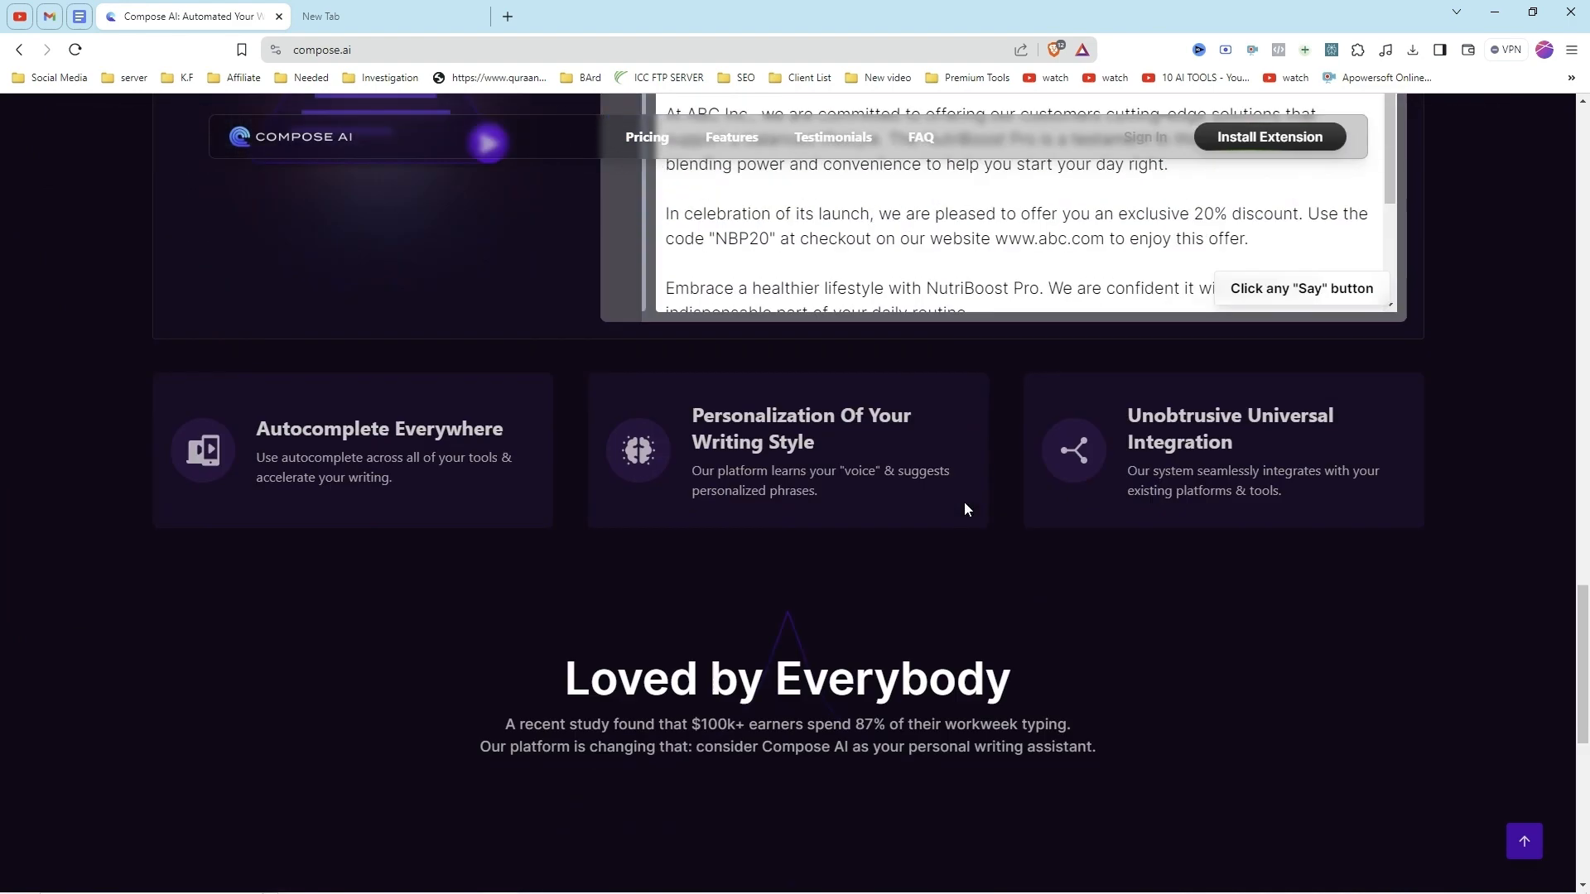
{"action": "scroll", "coordinate": [891, 506], "scroll_direction": "up", "scroll_amount": 13}
{"action": "scroll", "coordinate": [901, 519], "scroll_direction": "up", "scroll_amount": 5}
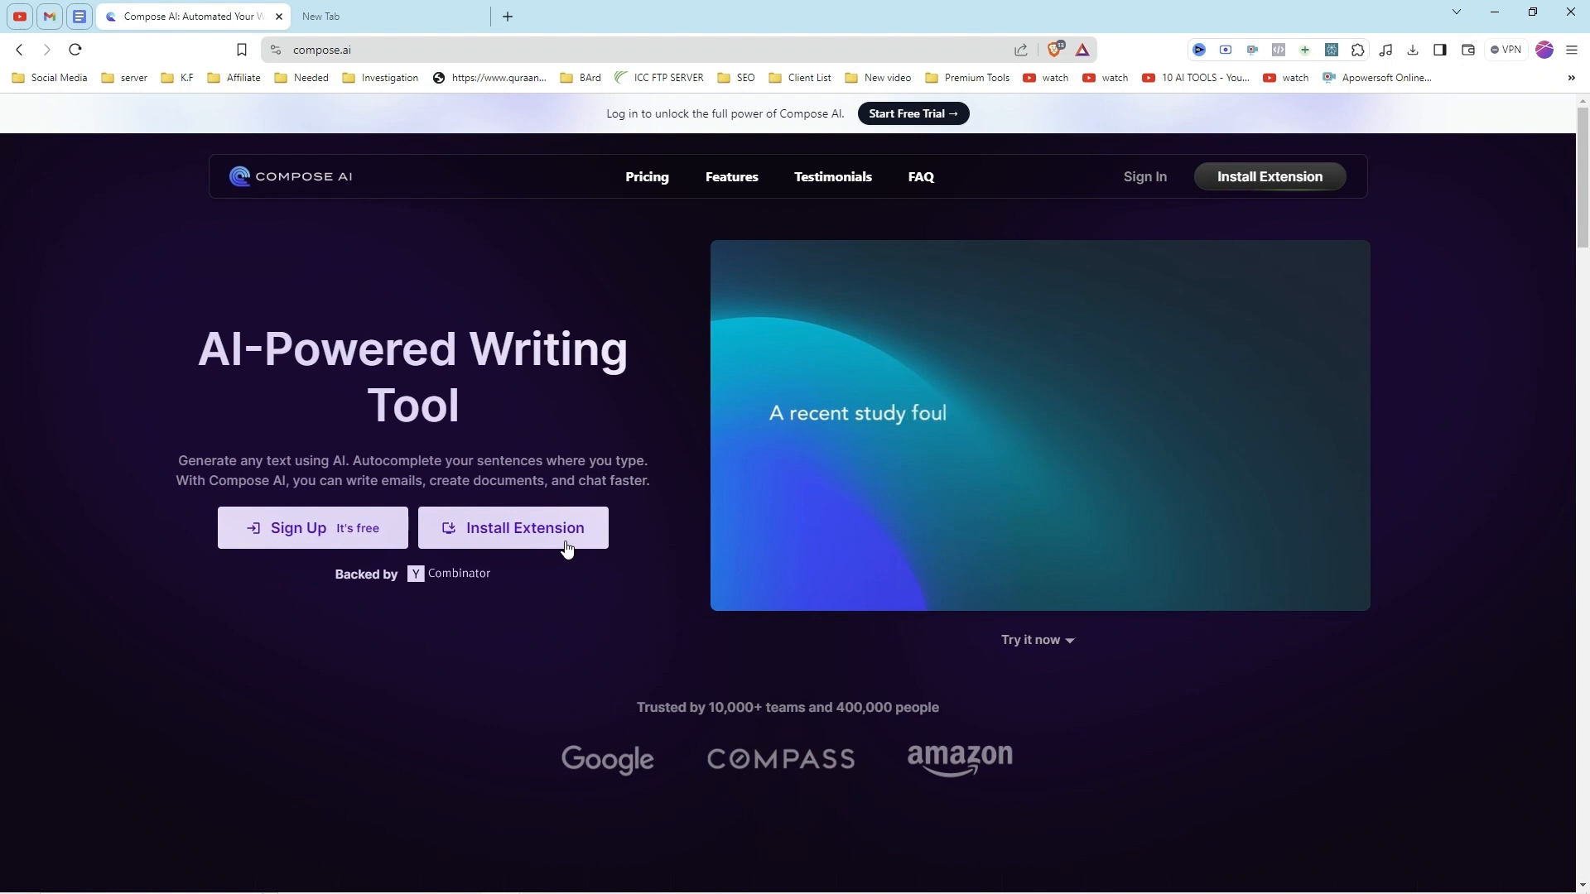
Step: Install the Compose AI extension in Brave from its Chrome Web Store page
{"action": "left_click", "coordinate": [521, 533]}
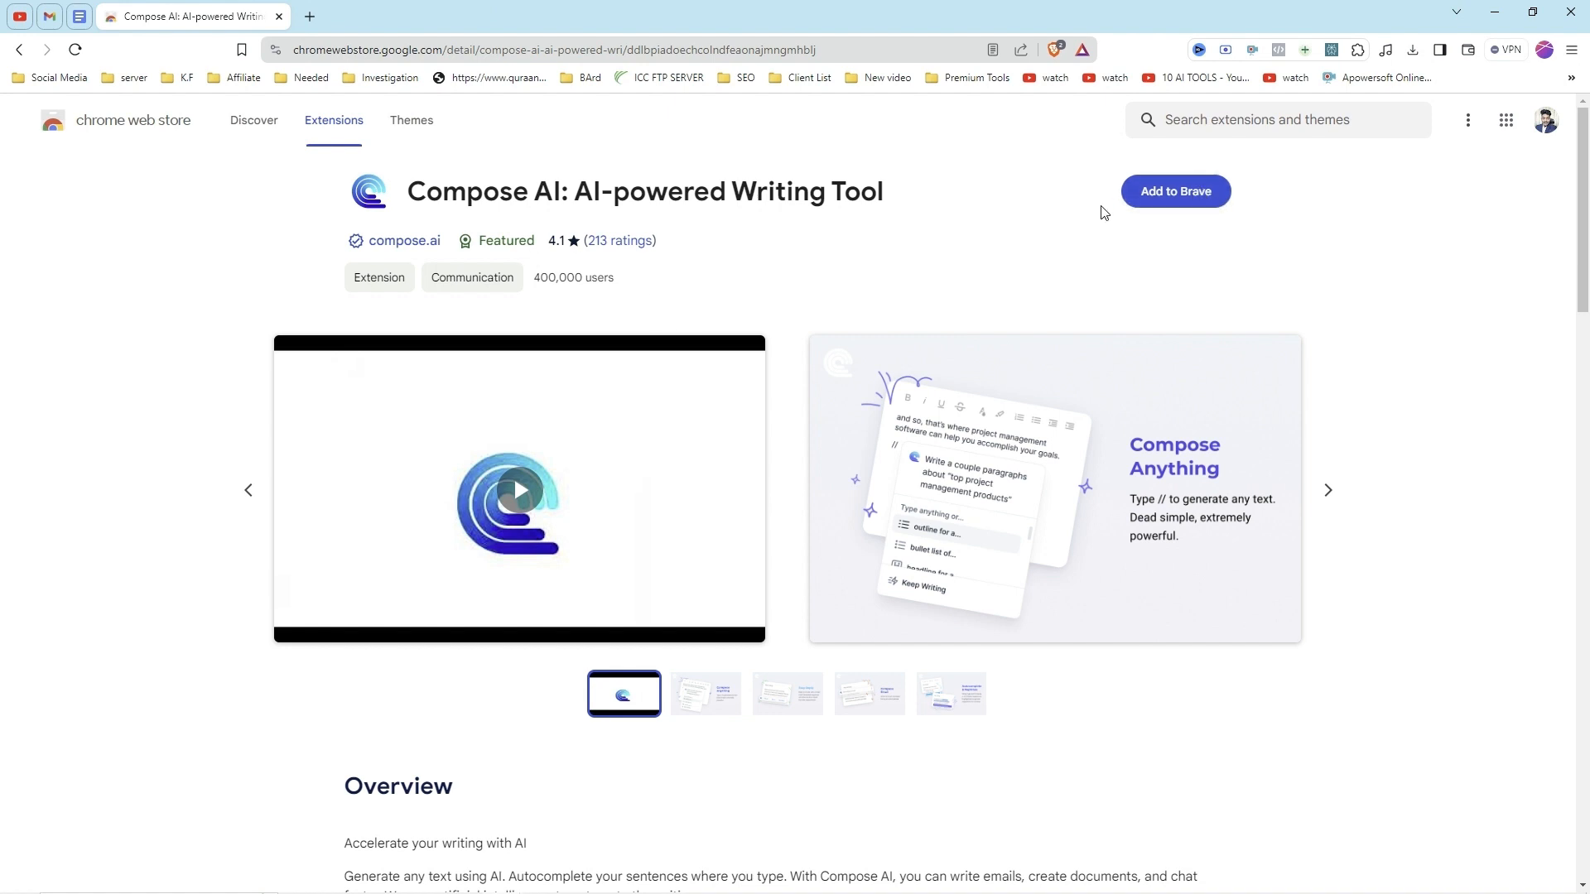
{"action": "left_click", "coordinate": [1196, 189]}
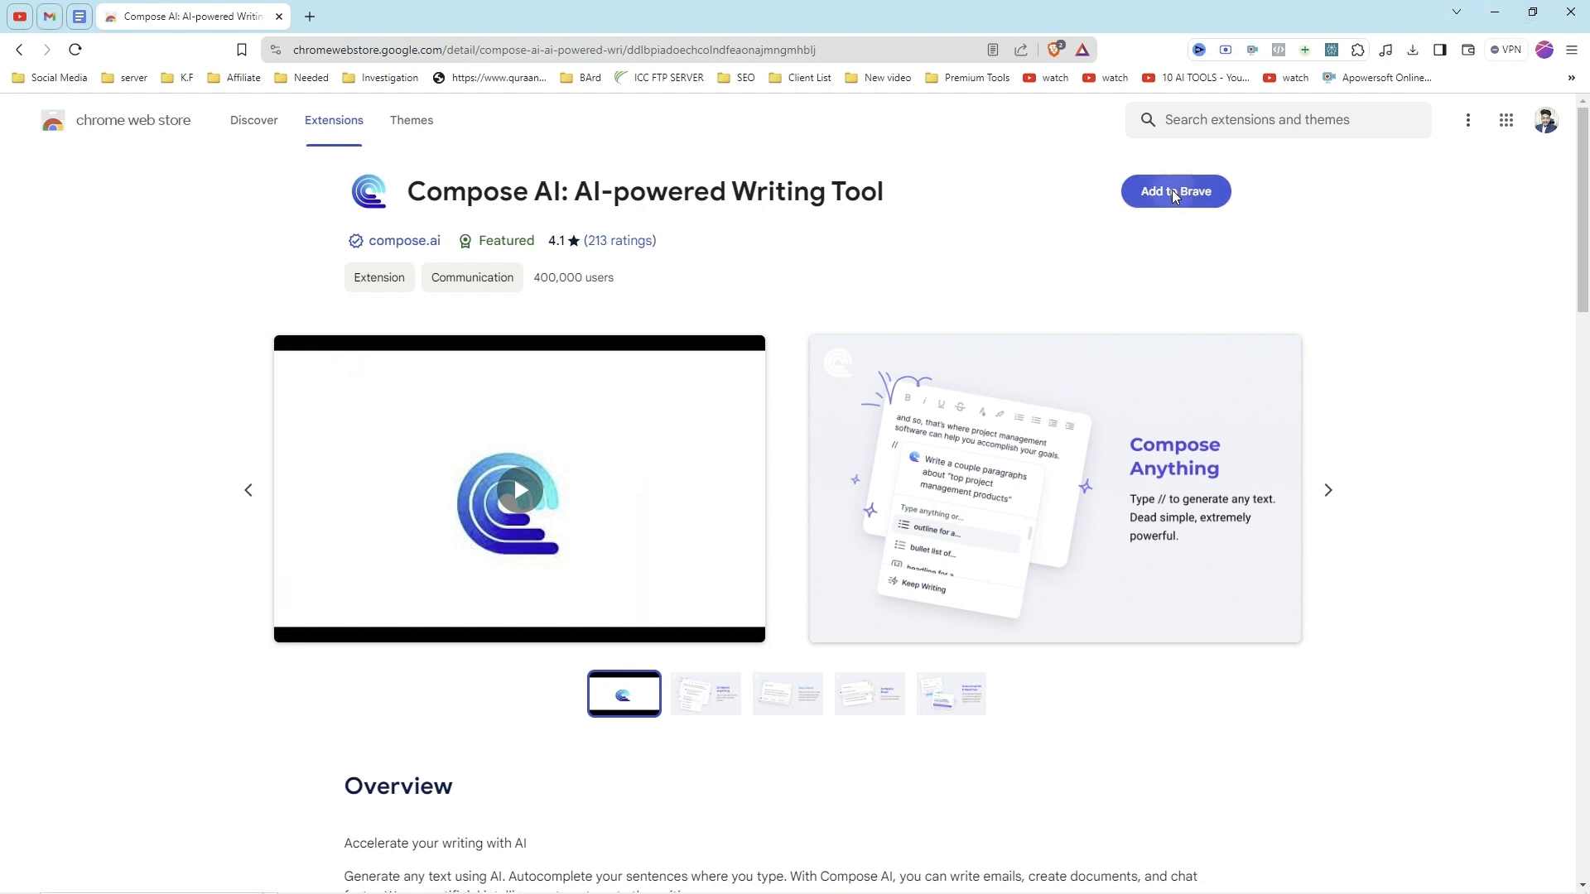
{"action": "left_click", "coordinate": [823, 263]}
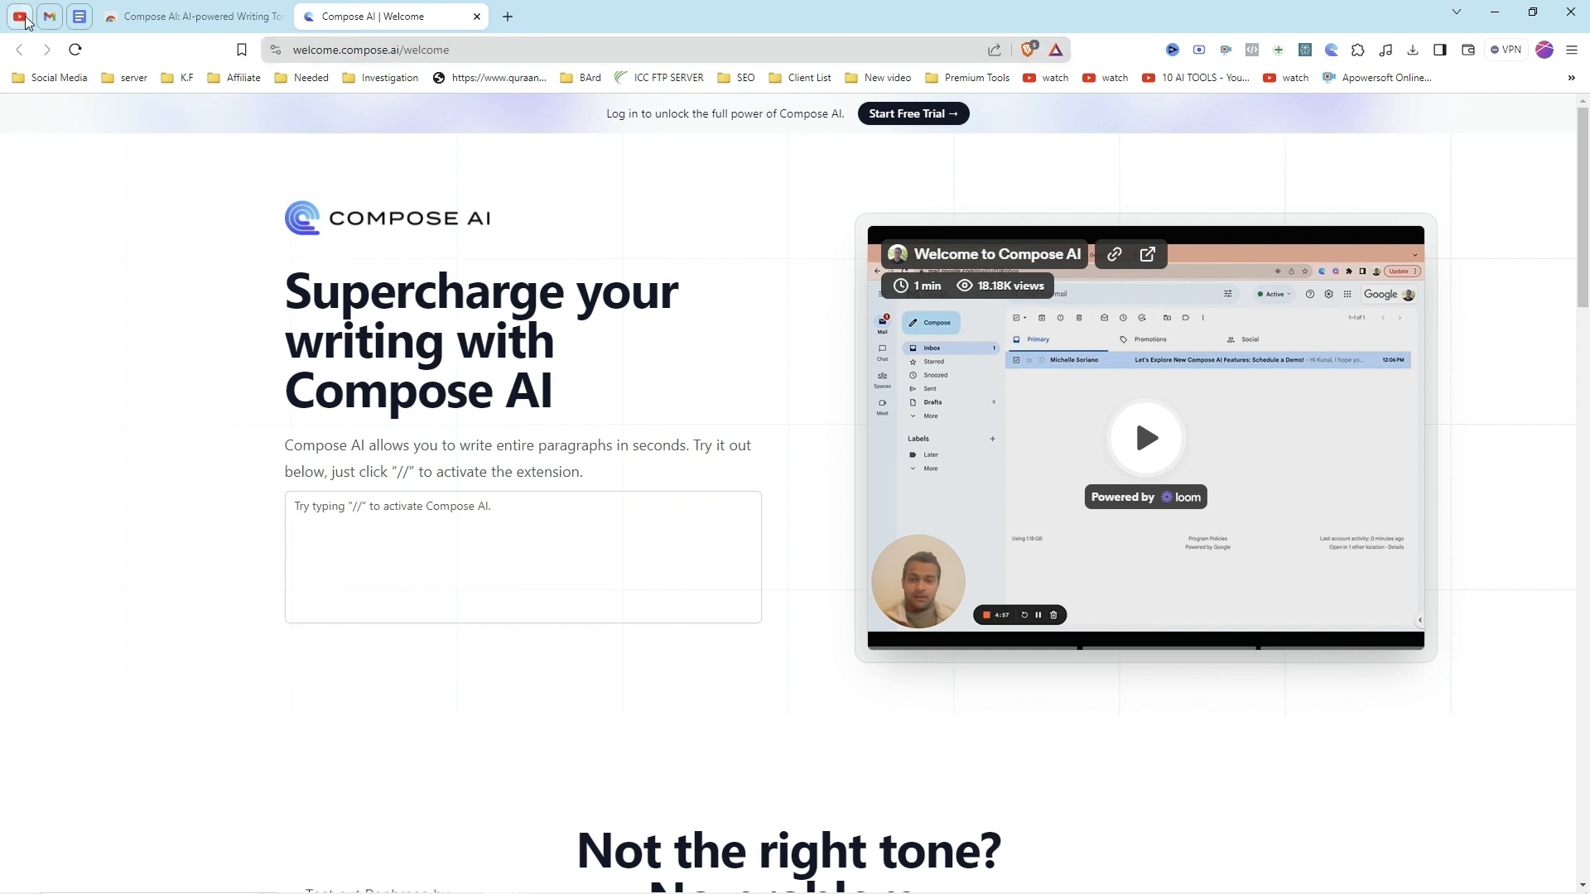
Step: In Gmail, have Compose AI draft a reply to the open email with the instruction "tell him i am busy but we can talk next week"
{"action": "left_click", "coordinate": [51, 17]}
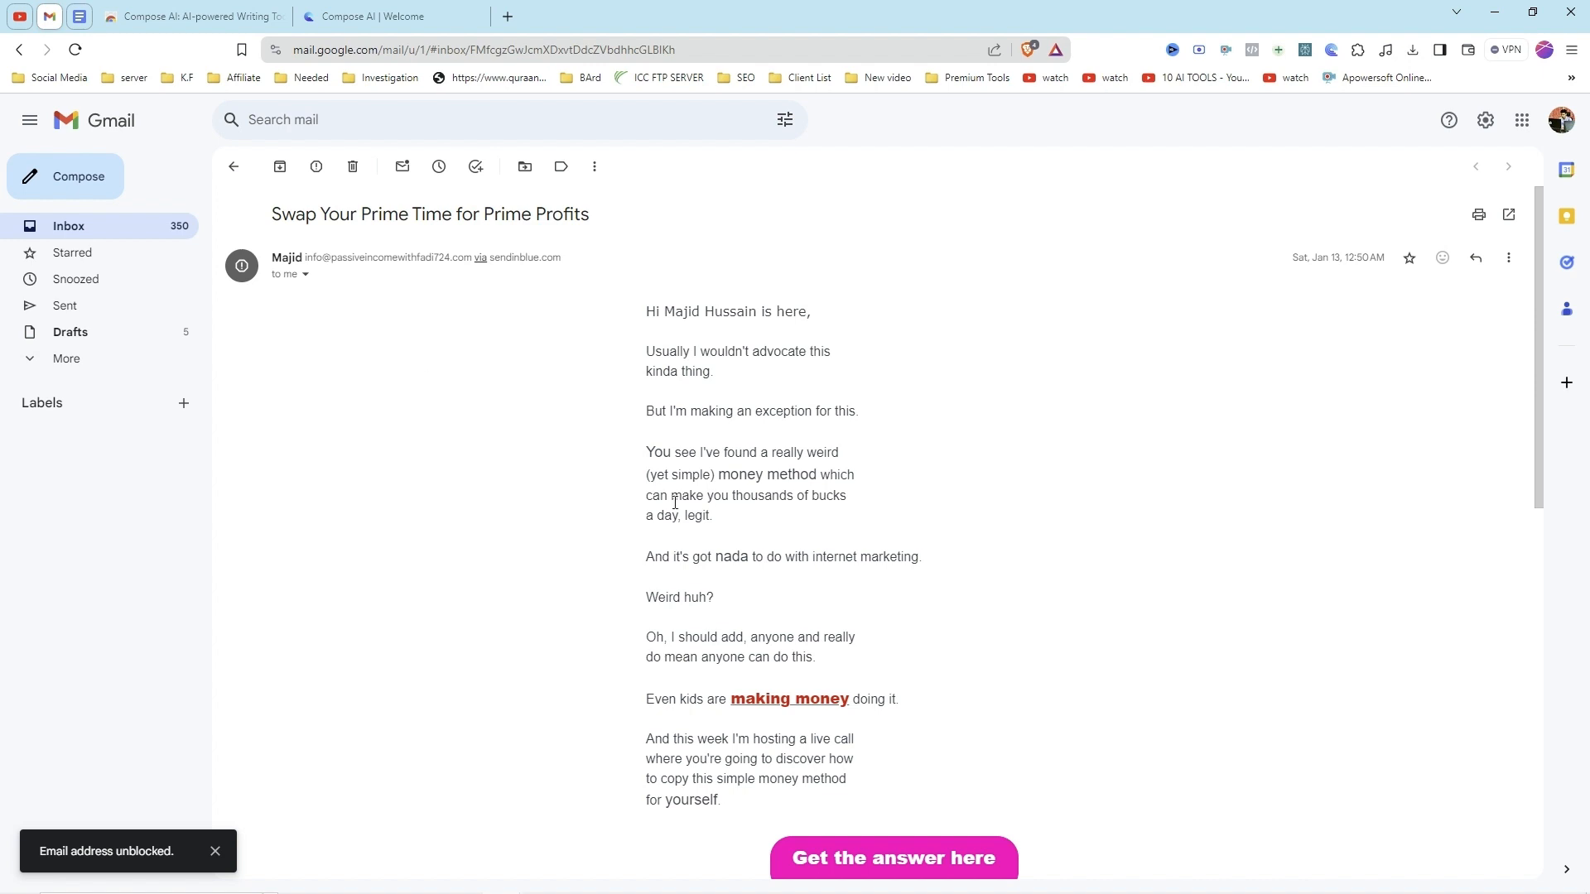
{"action": "scroll", "coordinate": [713, 505], "scroll_direction": "down", "scroll_amount": 10}
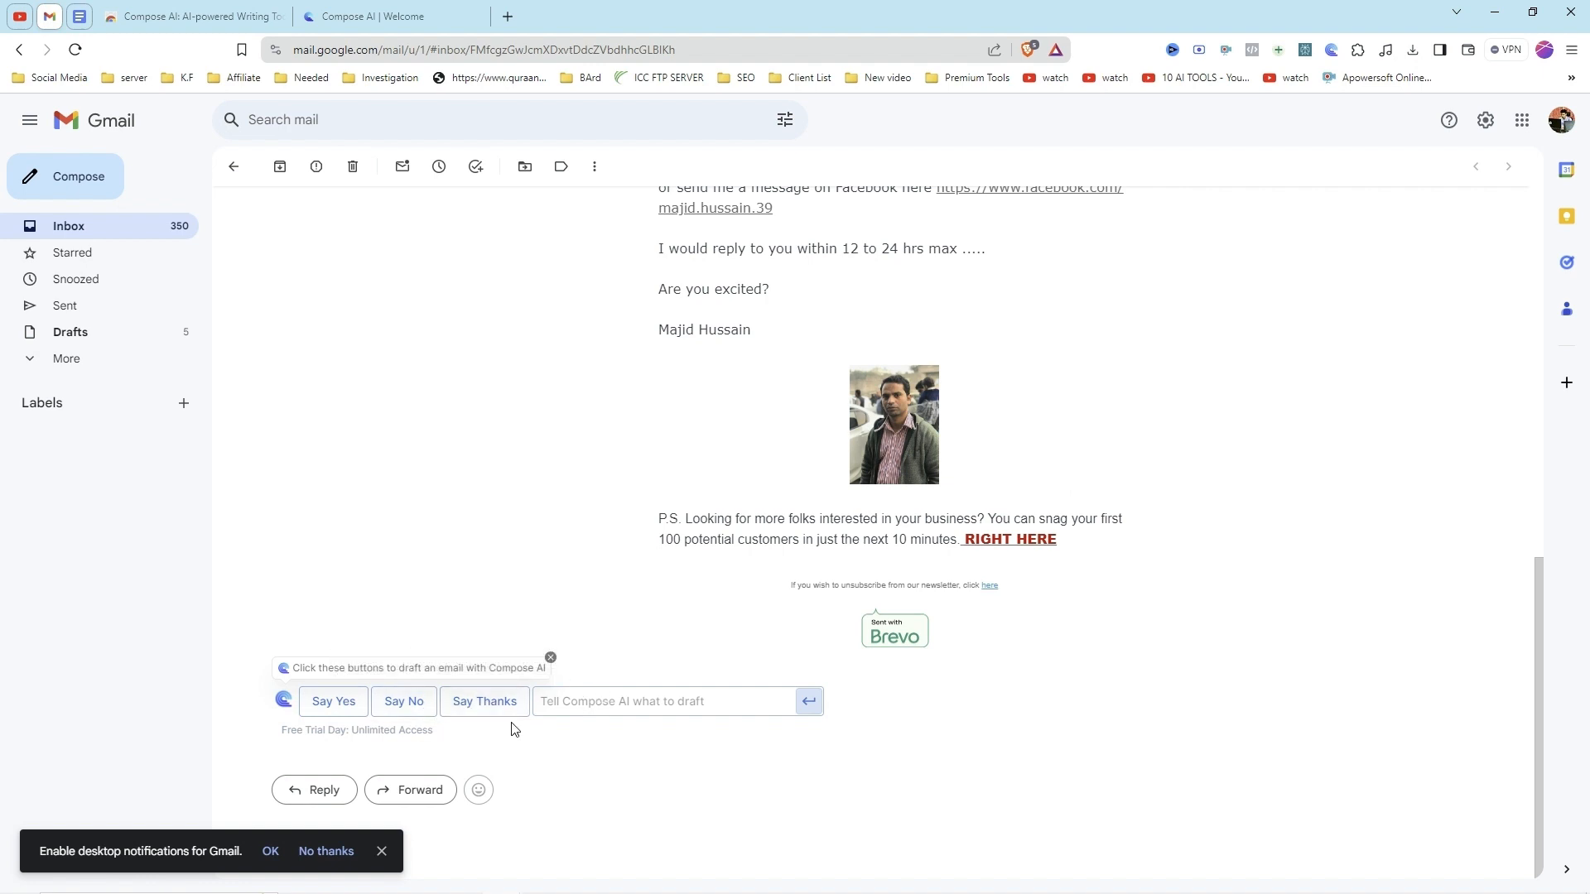
{"action": "left_click", "coordinate": [590, 703]}
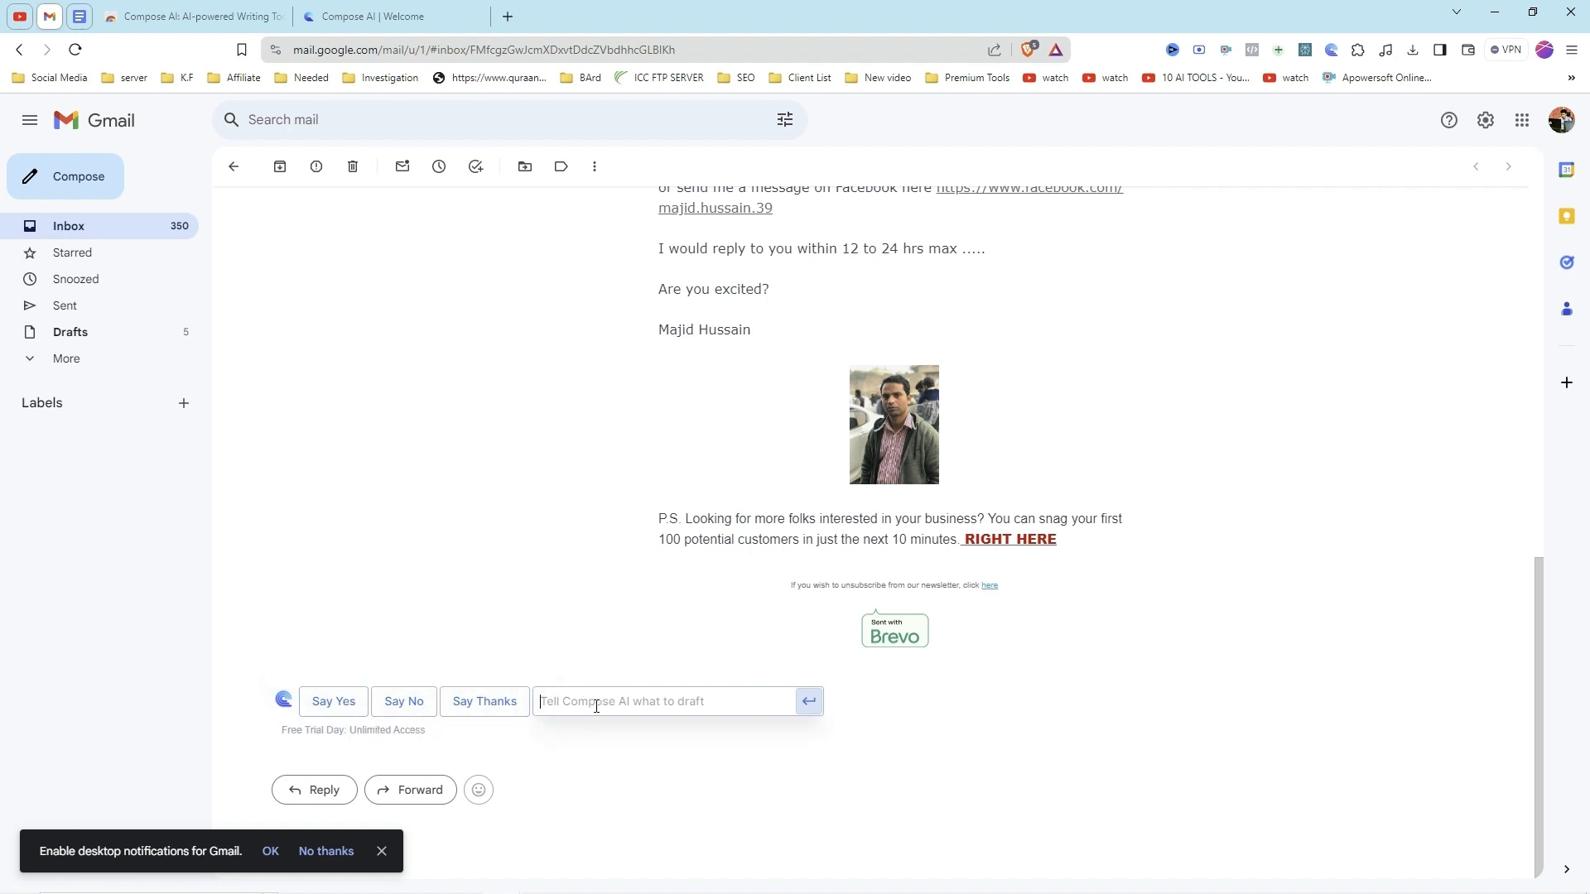
{"action": "type", "text": "tell him i am busy but we can talk next week"}
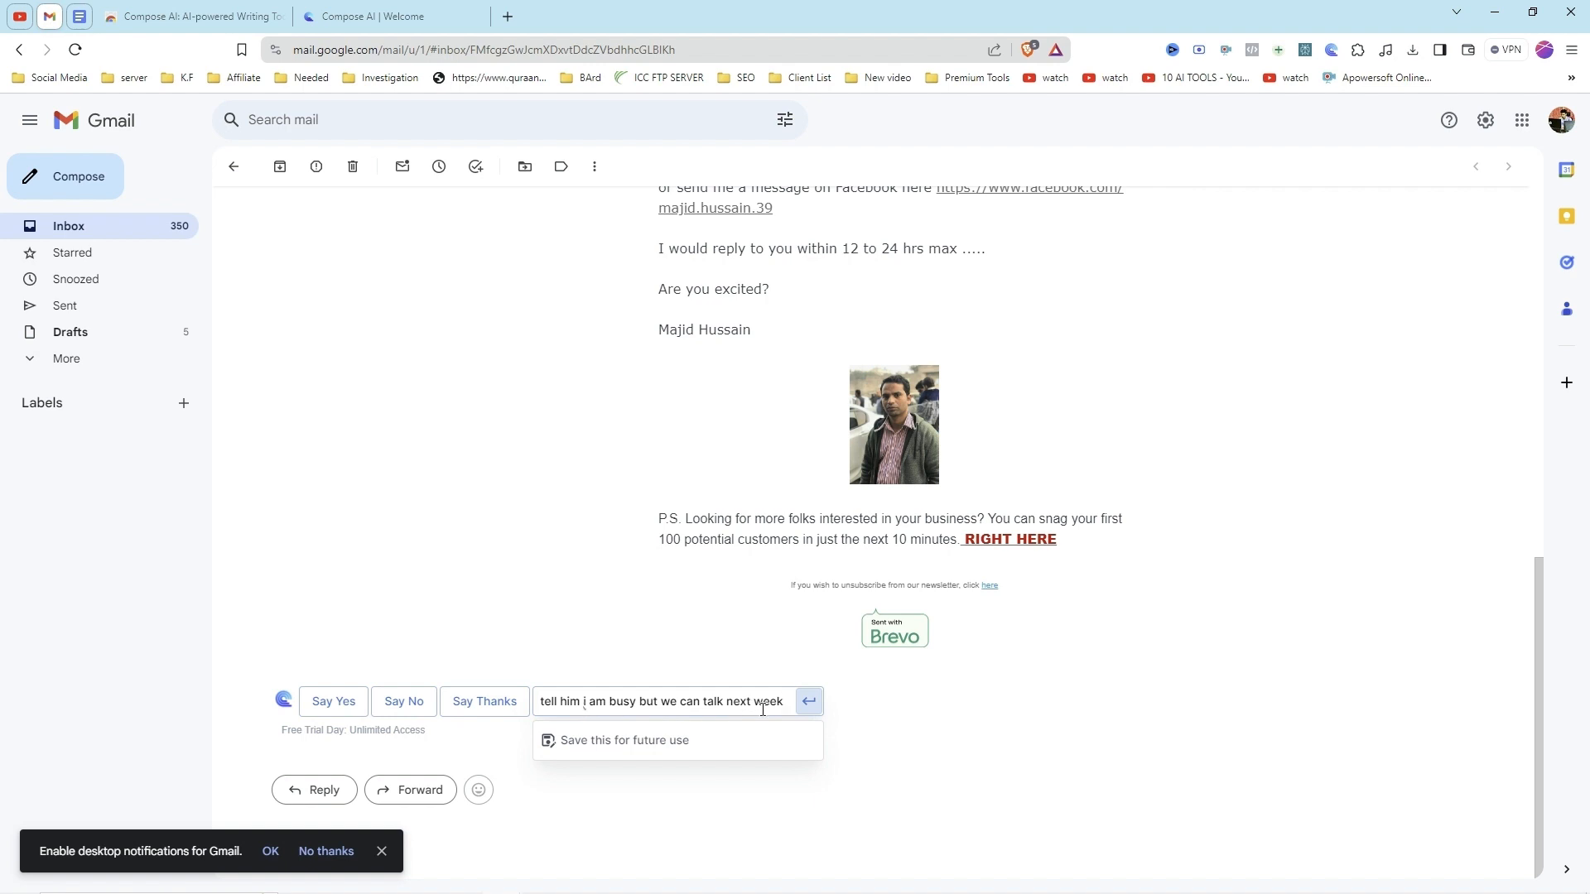
{"action": "scroll", "coordinate": [777, 458], "scroll_direction": "up", "scroll_amount": 2}
{"action": "scroll", "coordinate": [787, 479], "scroll_direction": "down", "scroll_amount": 2}
{"action": "left_click", "coordinate": [808, 702]}
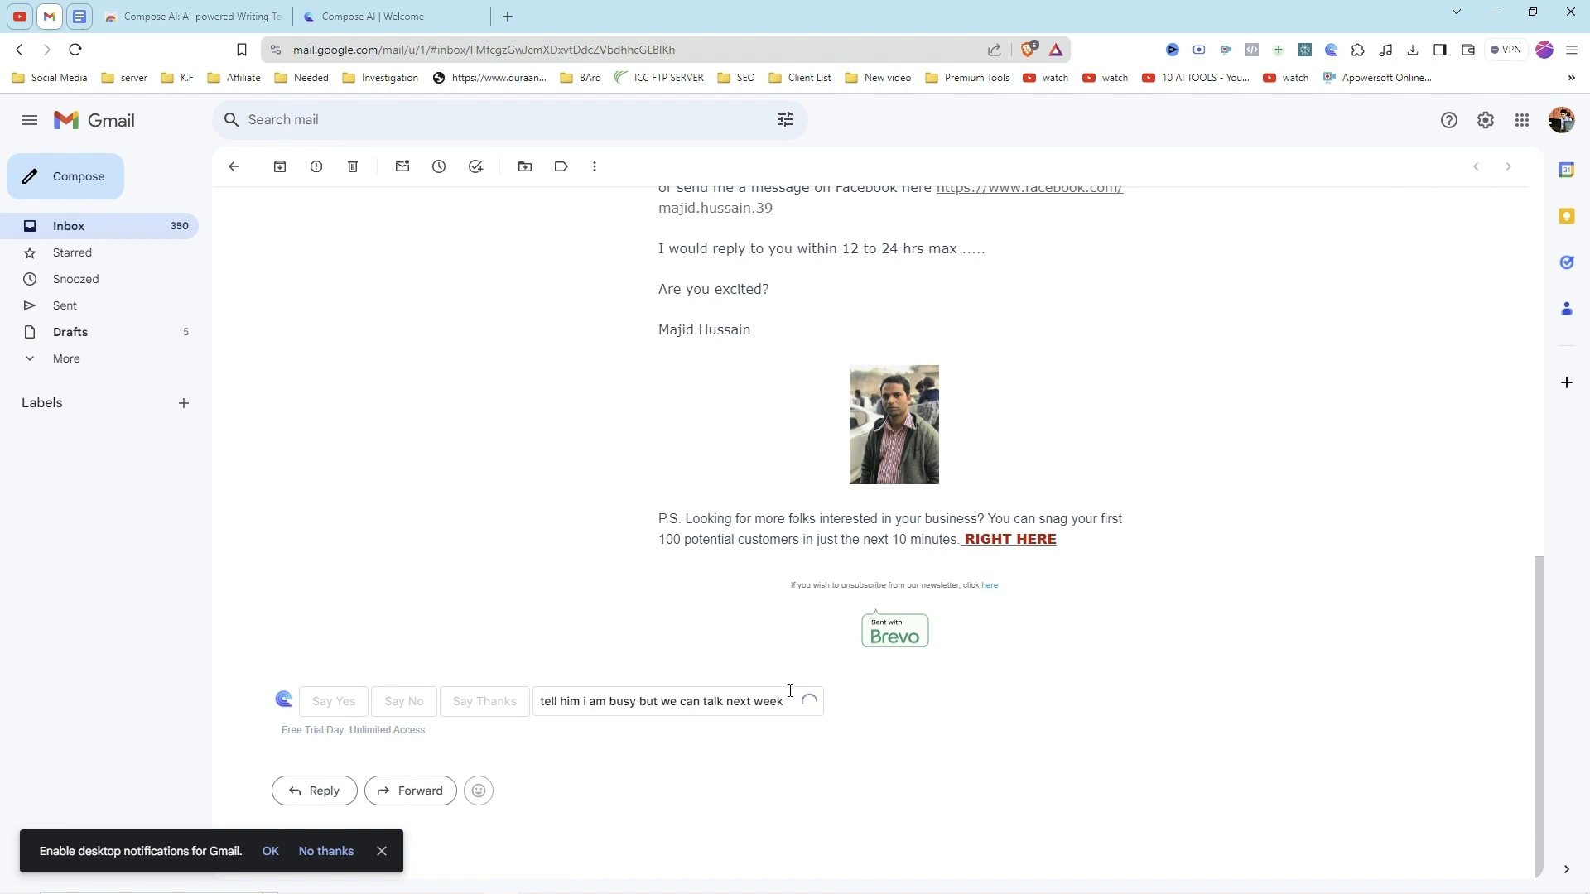
Step: Review the reply drafted by Compose AI and compare it with the content of the original email
{"action": "scroll", "coordinate": [729, 489], "scroll_direction": "up", "scroll_amount": 6}
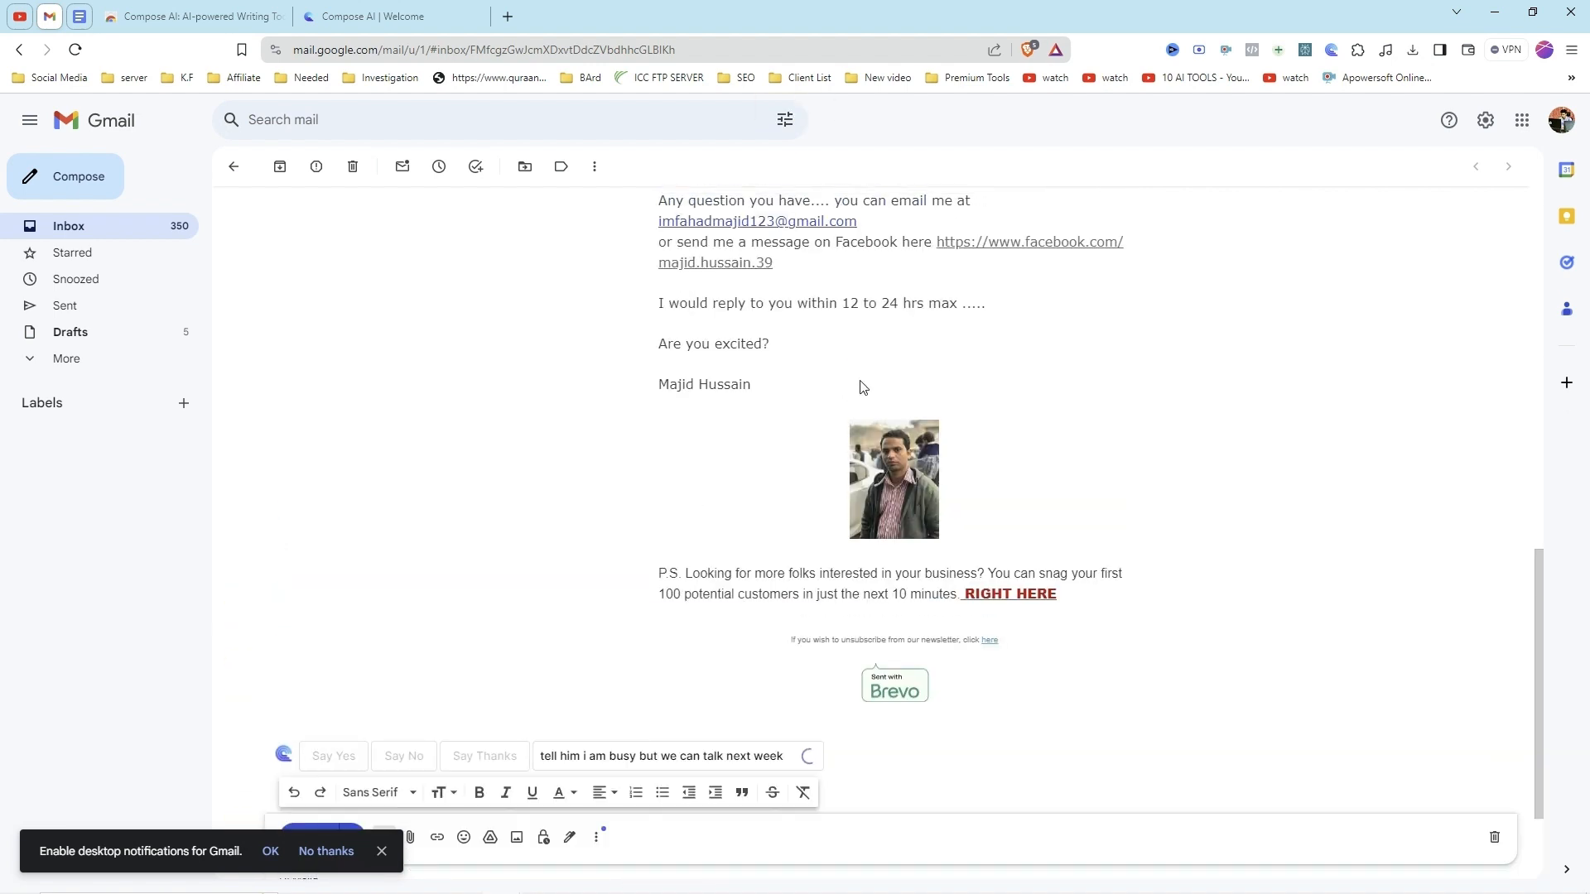
{"action": "scroll", "coordinate": [781, 521], "scroll_direction": "up", "scroll_amount": 5}
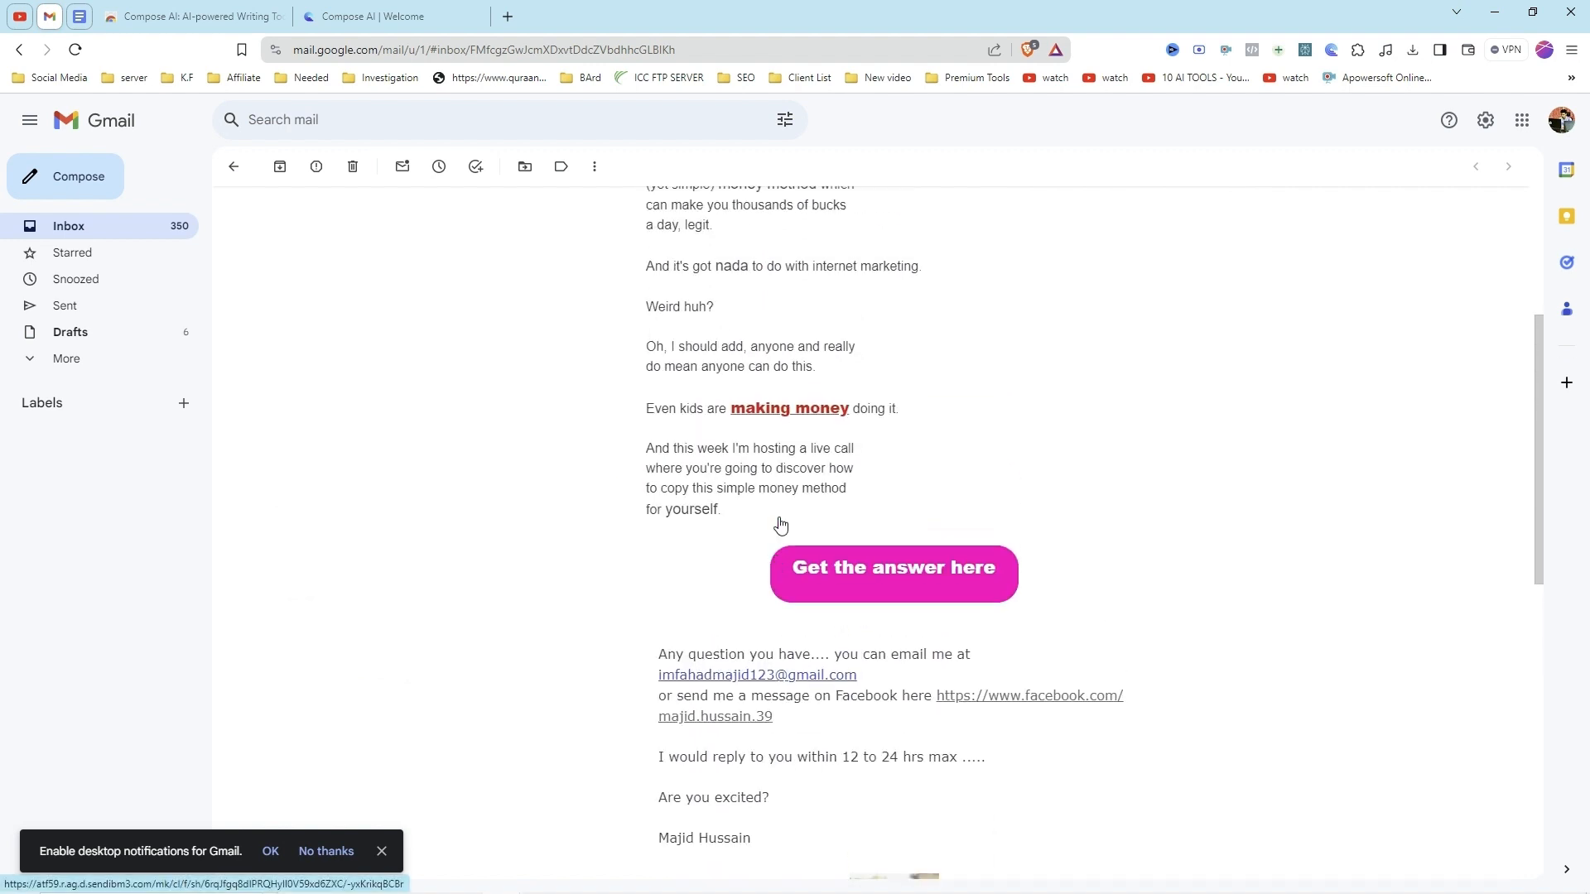
{"action": "scroll", "coordinate": [790, 521], "scroll_direction": "down", "scroll_amount": 4}
{"action": "scroll", "coordinate": [791, 522], "scroll_direction": "down", "scroll_amount": 7}
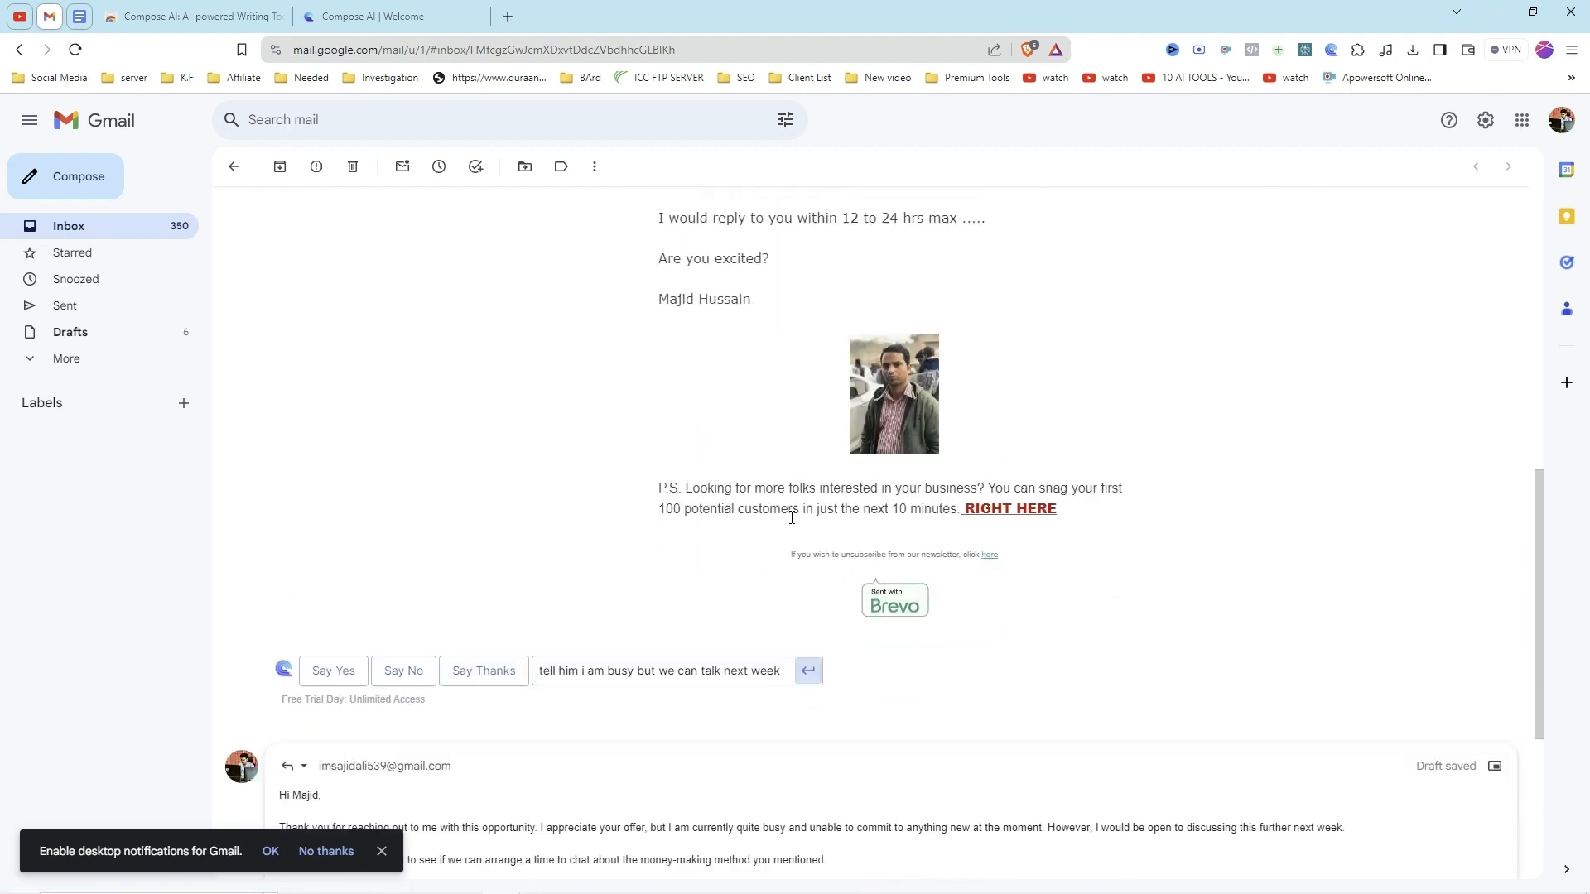
{"action": "scroll", "coordinate": [615, 709], "scroll_direction": "down", "scroll_amount": 1}
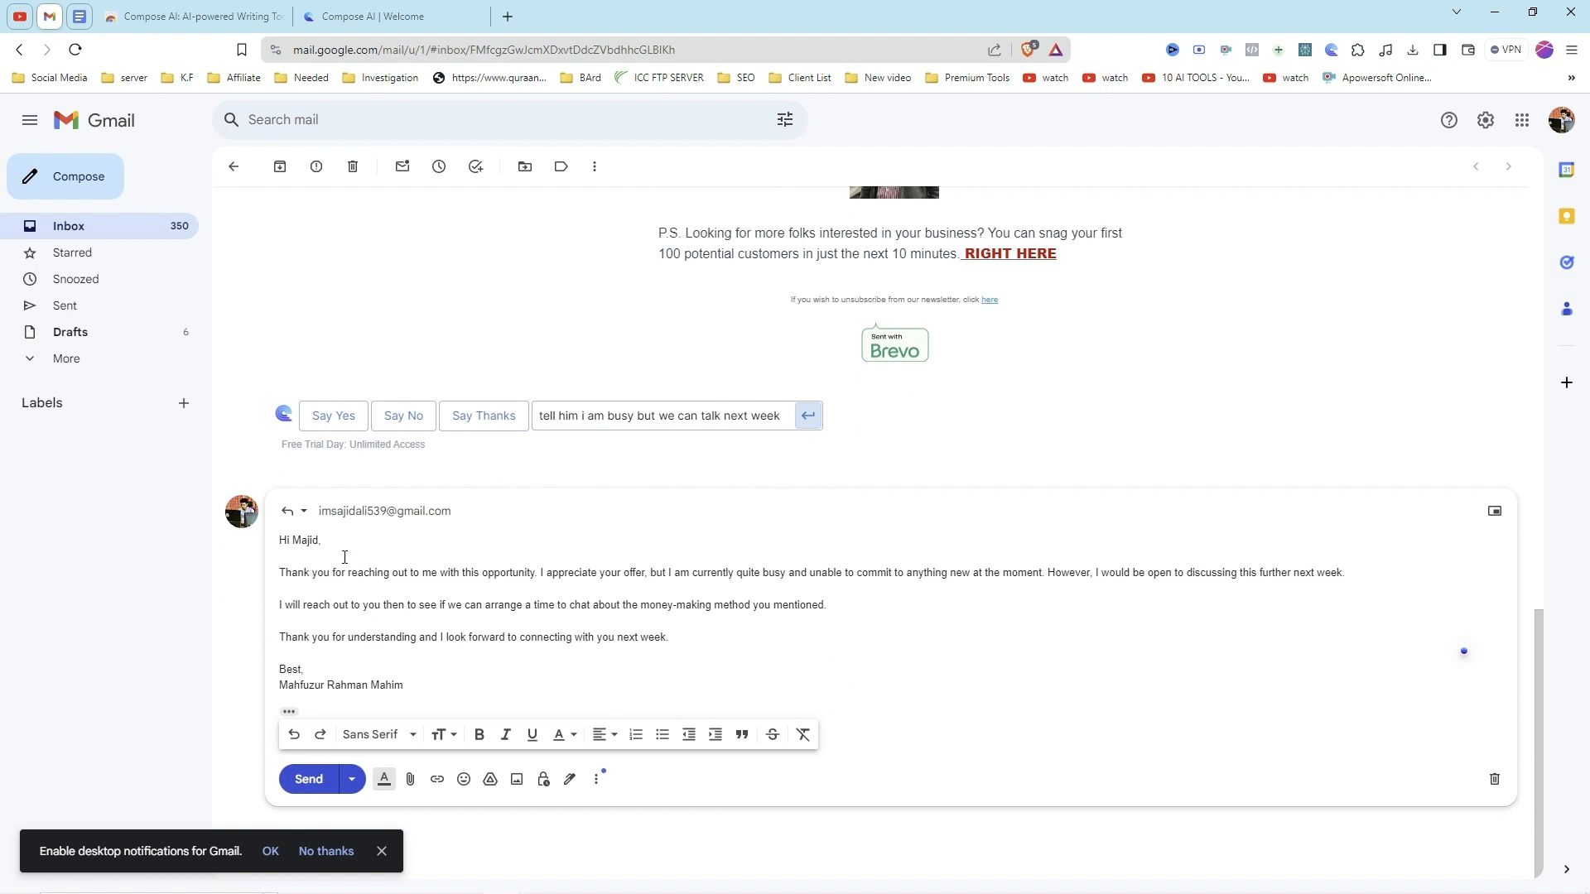
{"action": "scroll", "coordinate": [475, 529], "scroll_direction": "up", "scroll_amount": 2}
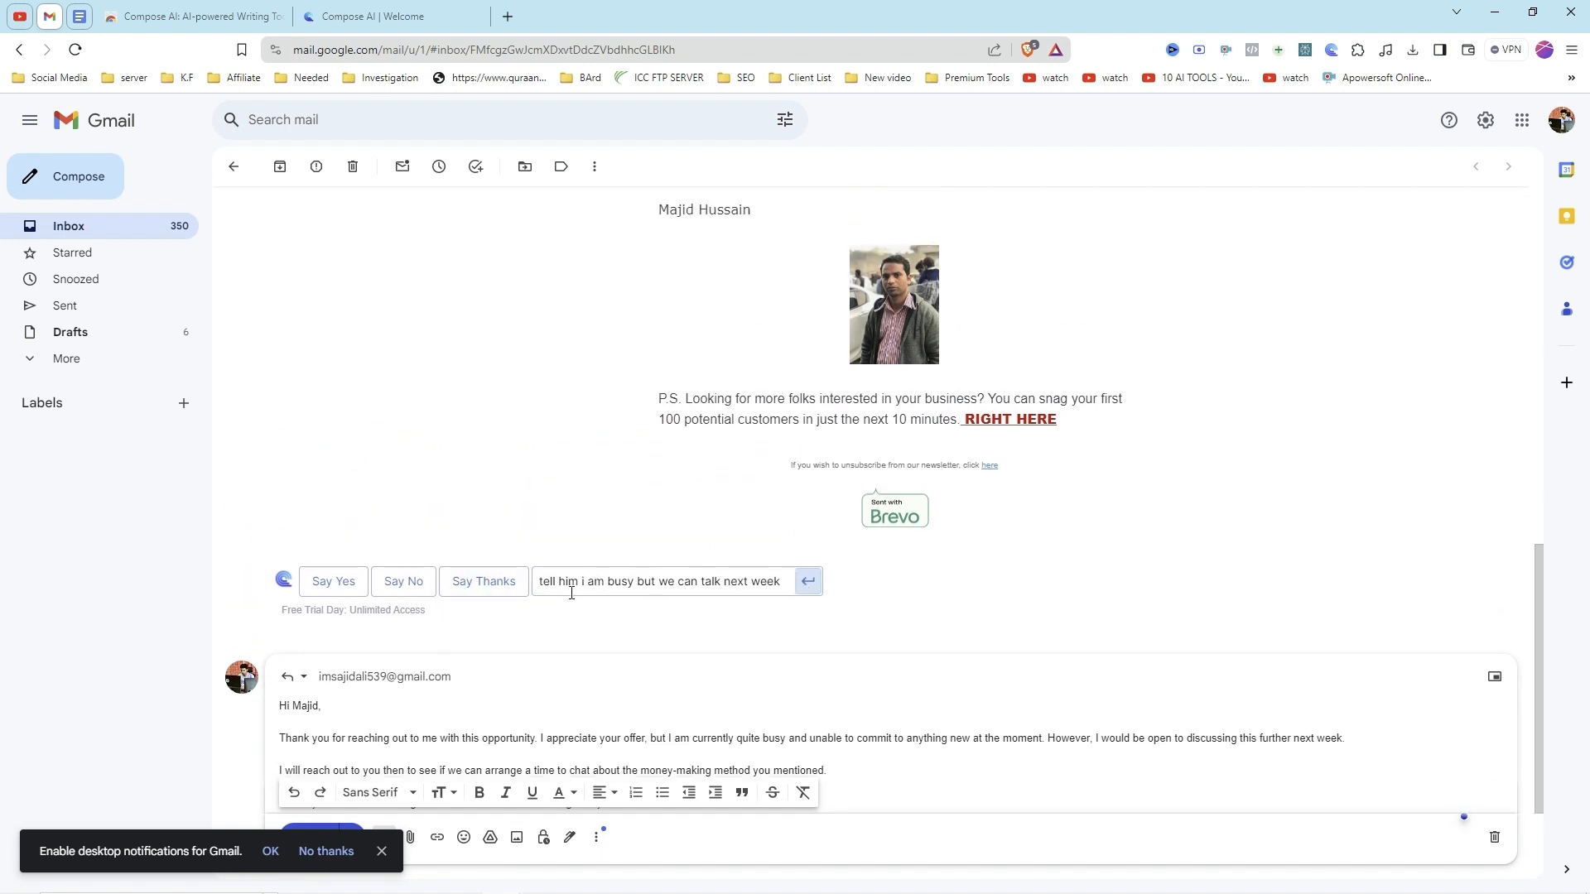
{"action": "scroll", "coordinate": [654, 572], "scroll_direction": "up", "scroll_amount": 4}
{"action": "scroll", "coordinate": [695, 617], "scroll_direction": "down", "scroll_amount": 5}
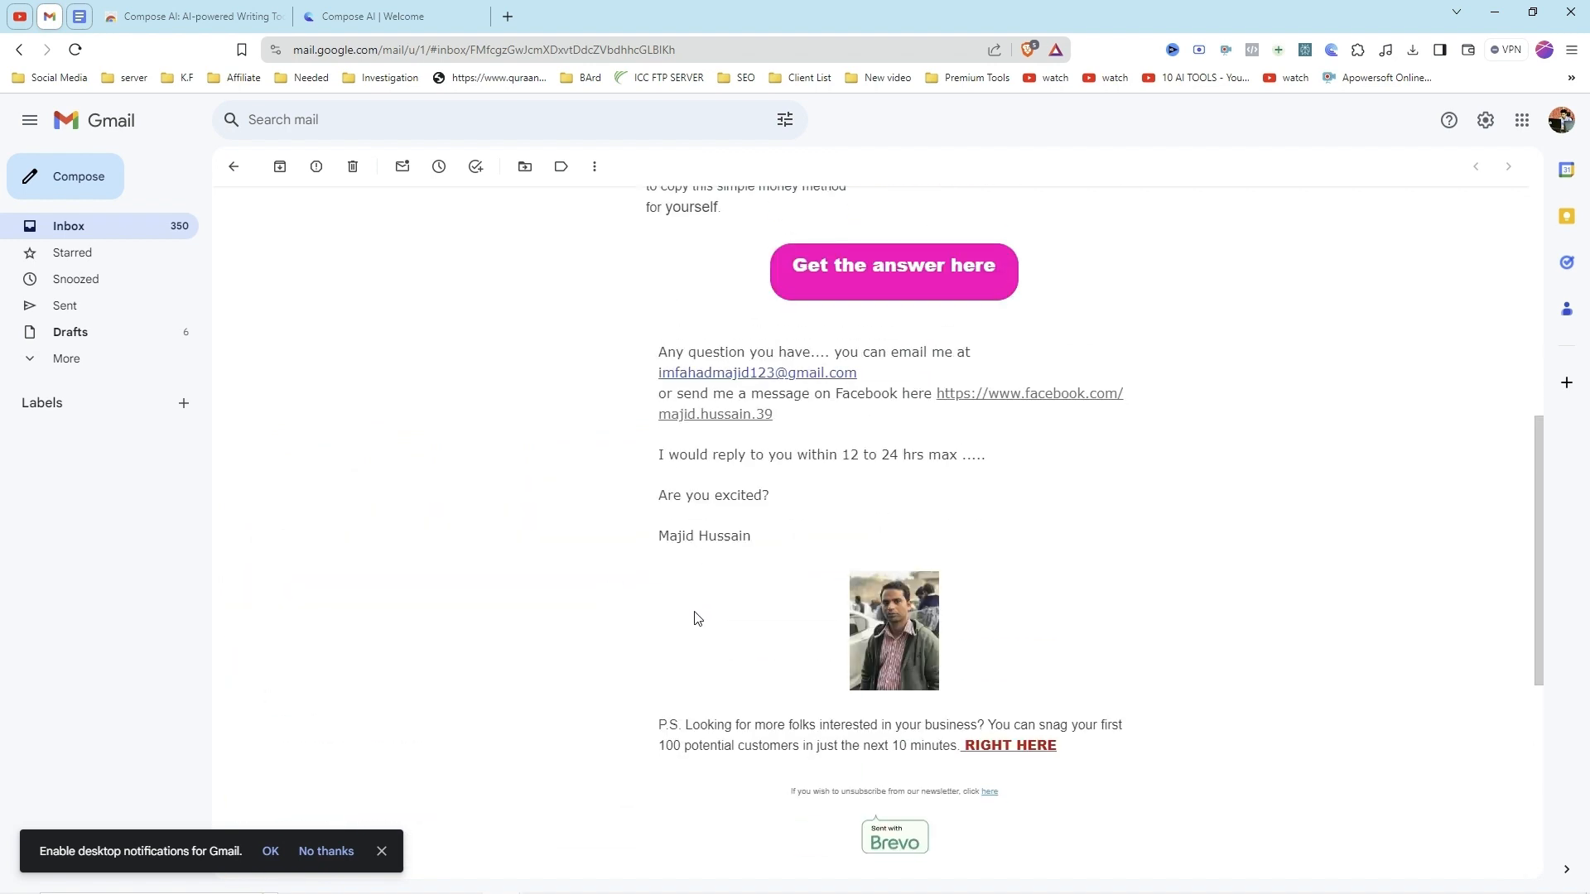
{"action": "scroll", "coordinate": [340, 621], "scroll_direction": "down", "scroll_amount": 1}
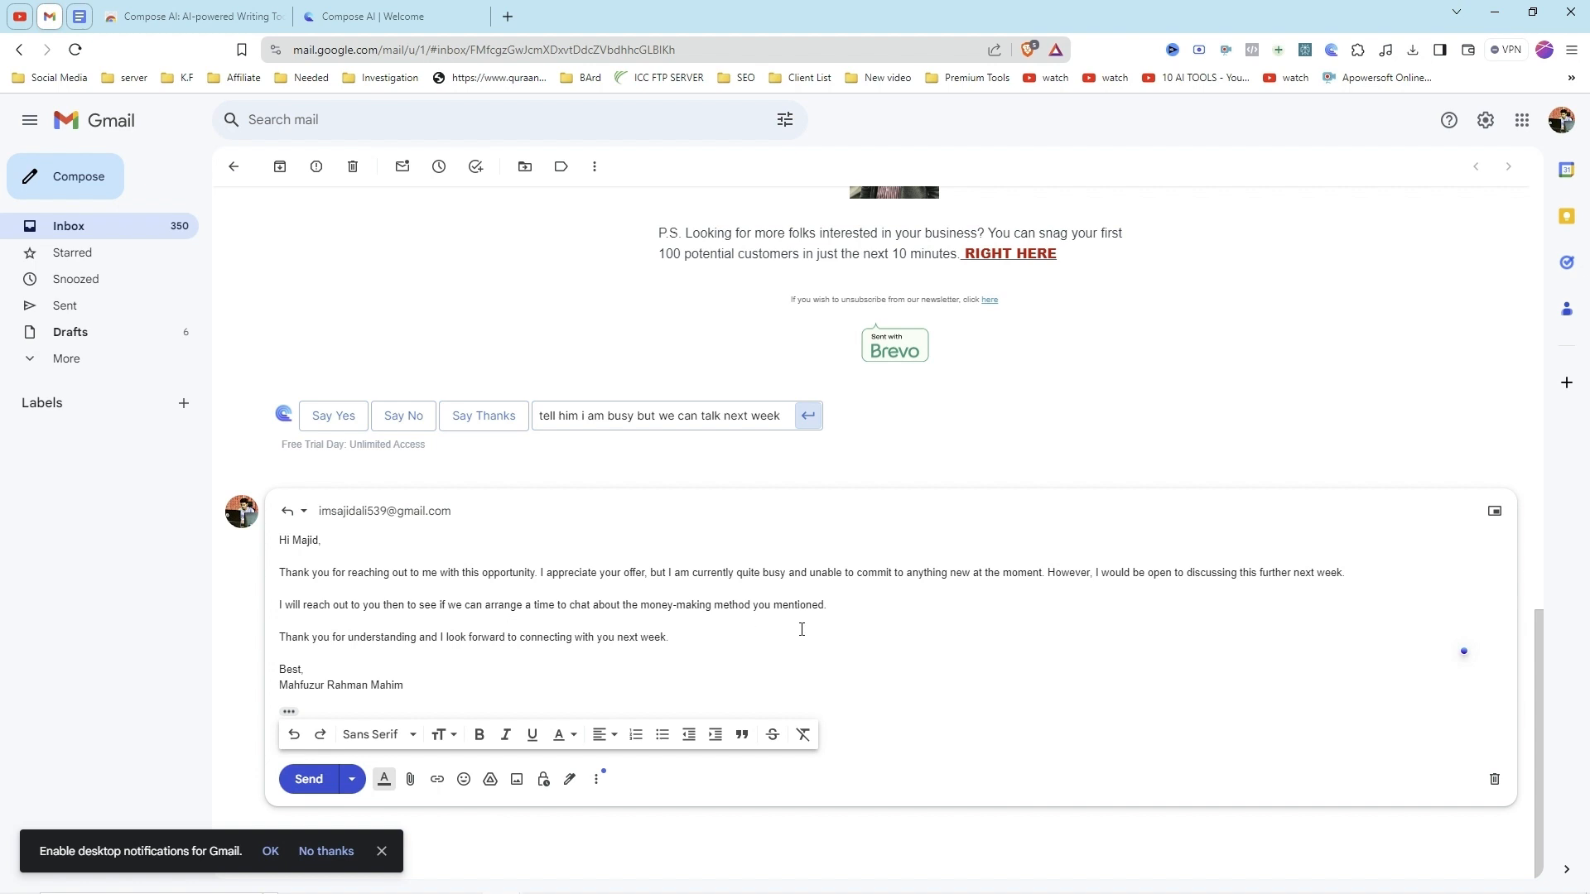
{"action": "scroll", "coordinate": [849, 572], "scroll_direction": "up", "scroll_amount": 7}
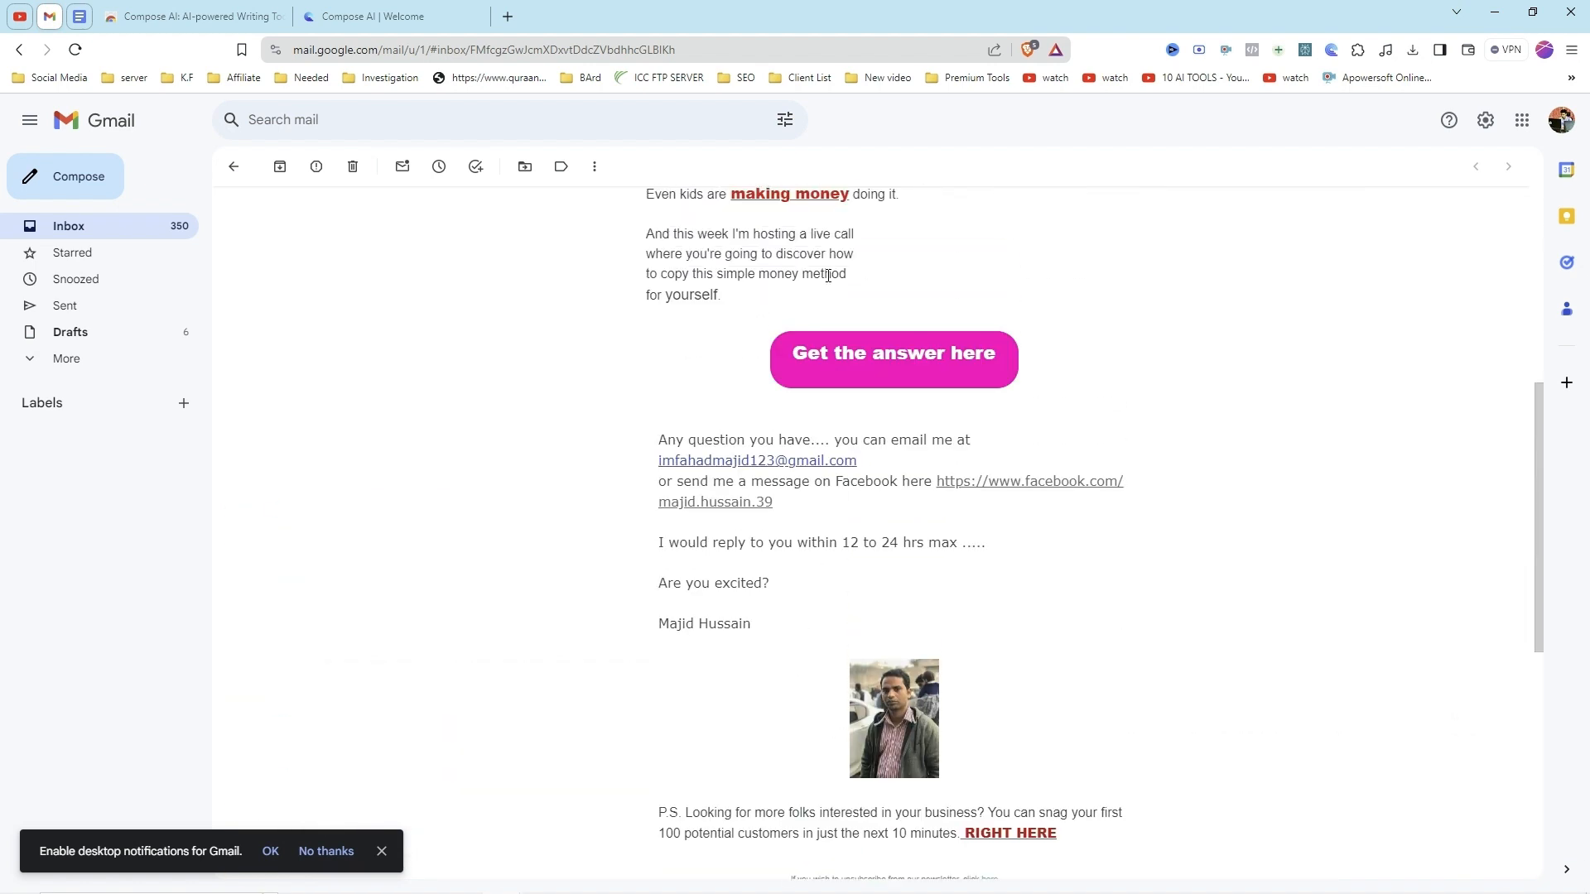
{"action": "scroll", "coordinate": [855, 338], "scroll_direction": "down", "scroll_amount": 2}
{"action": "scroll", "coordinate": [857, 381], "scroll_direction": "up", "scroll_amount": 5}
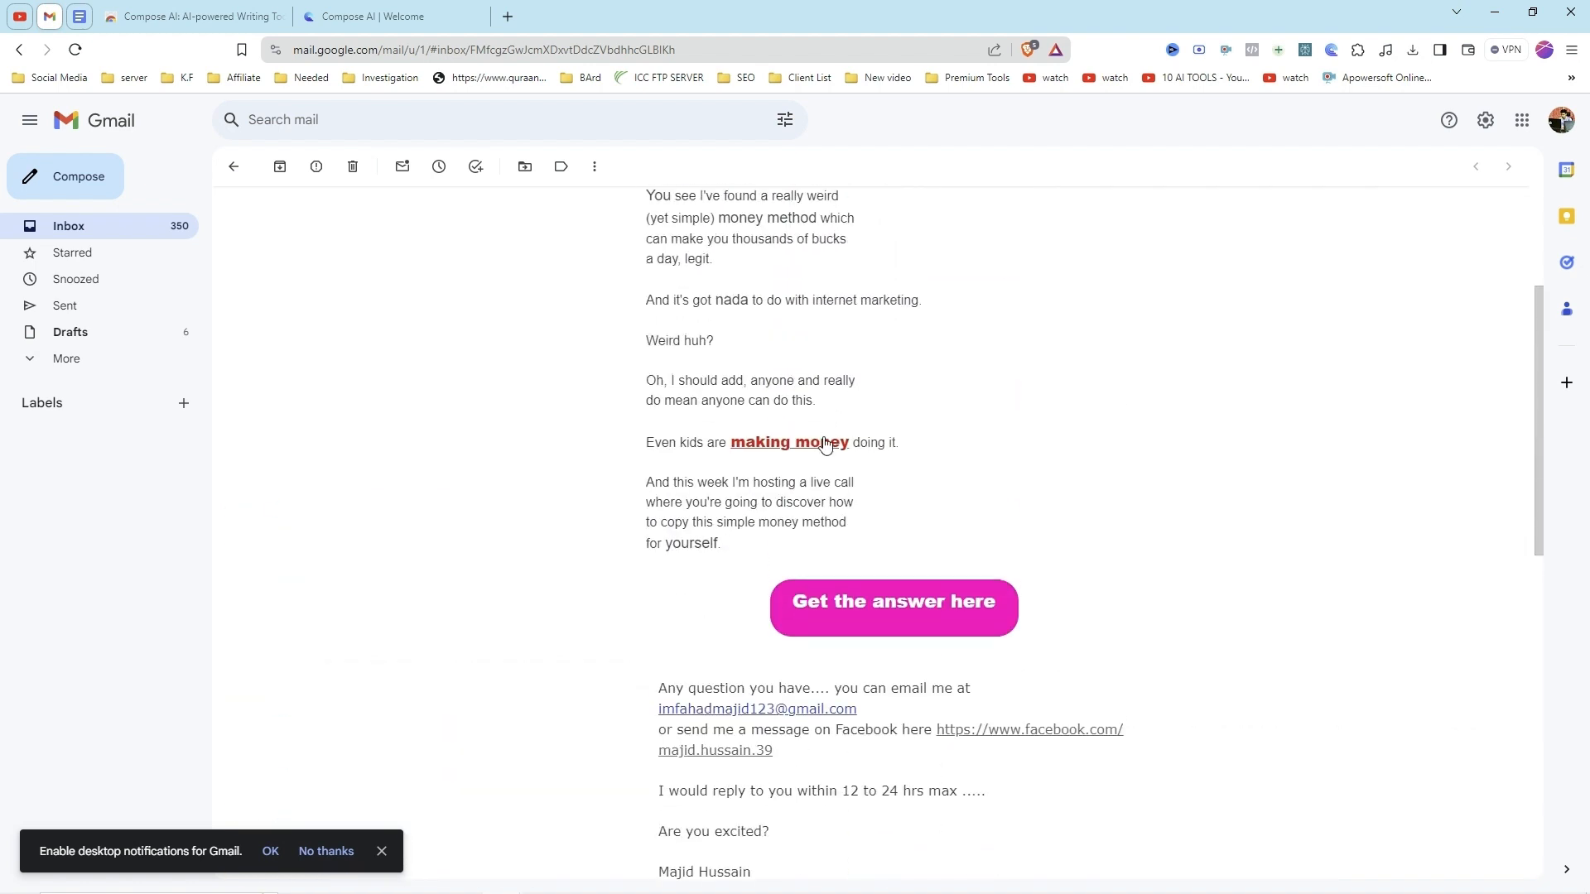
{"action": "scroll", "coordinate": [825, 455], "scroll_direction": "down", "scroll_amount": 3}
{"action": "scroll", "coordinate": [825, 456], "scroll_direction": "down", "scroll_amount": 6}
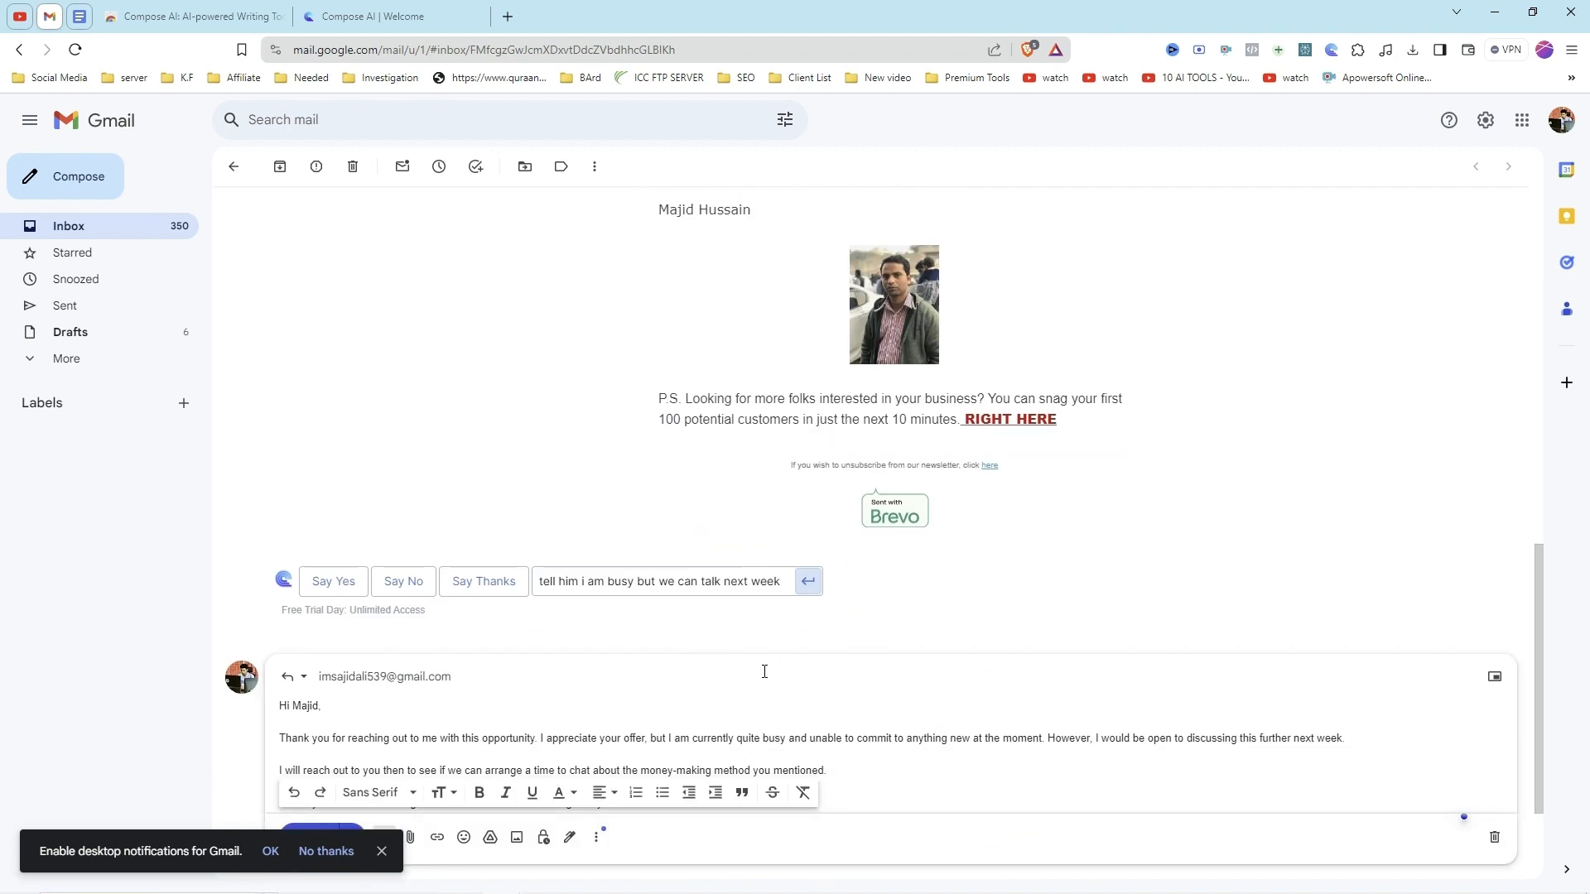
{"action": "scroll", "coordinate": [828, 668], "scroll_direction": "down", "scroll_amount": 1}
{"action": "scroll", "coordinate": [861, 666], "scroll_direction": "down", "scroll_amount": 1}
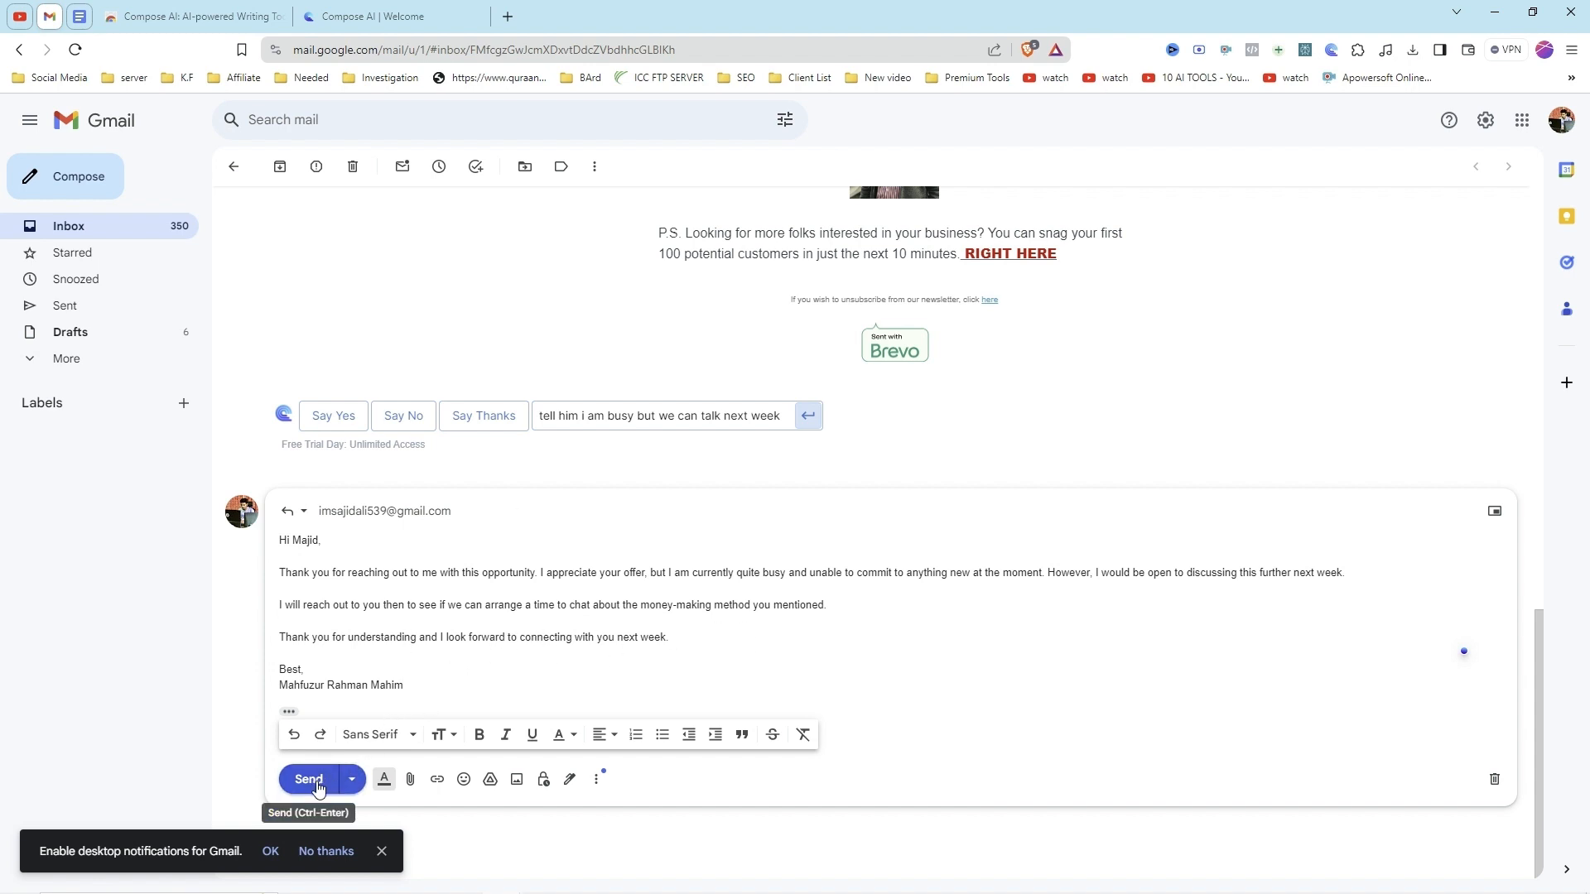
Step: Start a new email message and place the cursor in its body
{"action": "scroll", "coordinate": [610, 575], "scroll_direction": "up", "scroll_amount": 10}
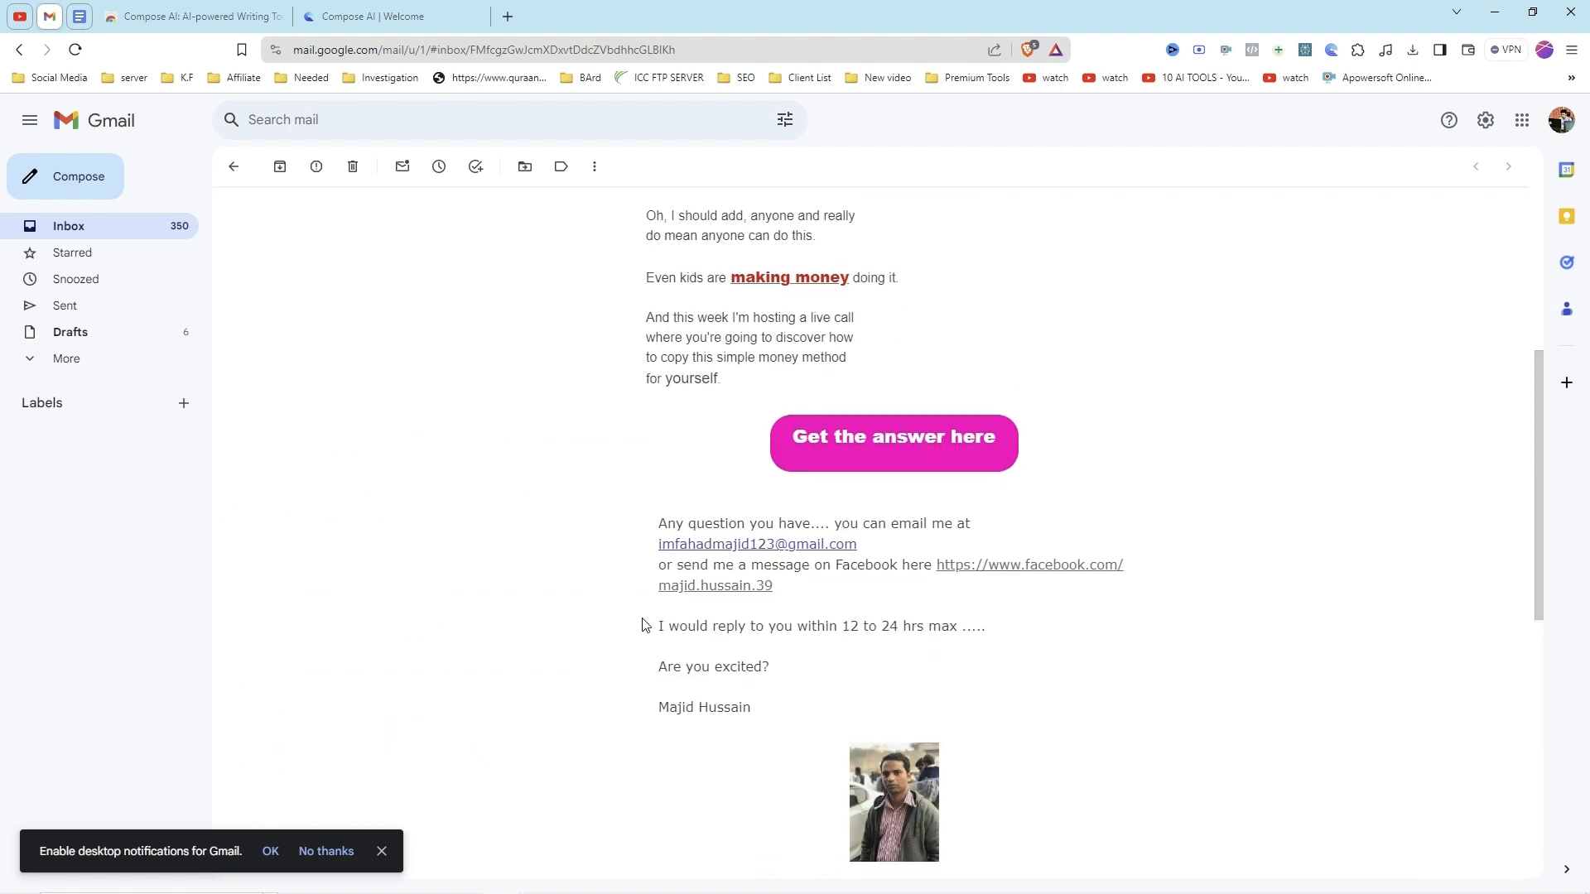
{"action": "scroll", "coordinate": [728, 640], "scroll_direction": "up", "scroll_amount": 3}
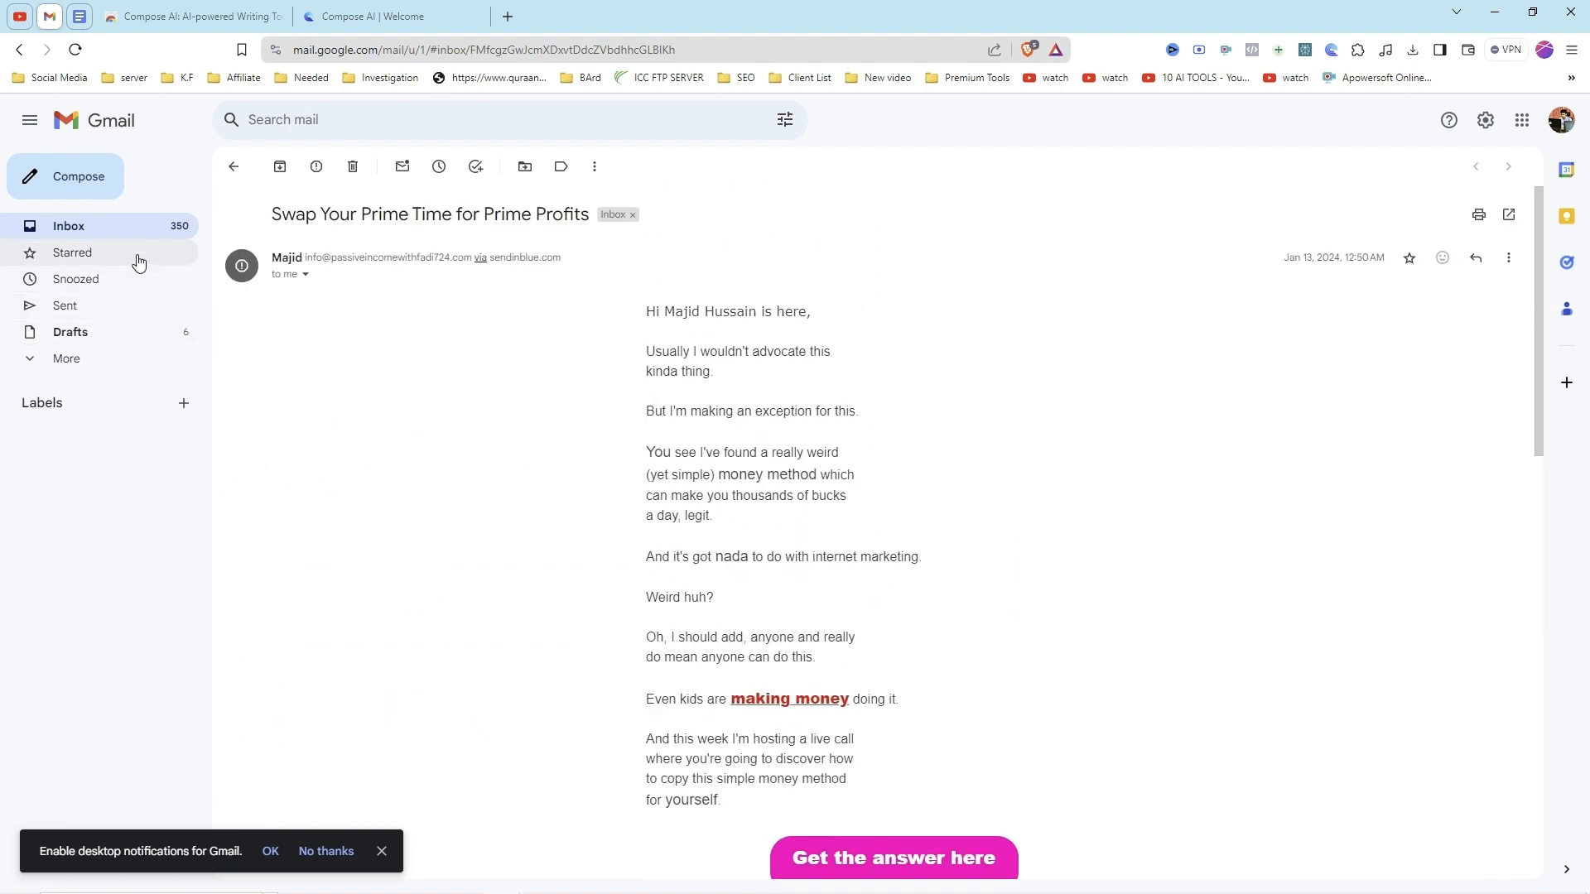
{"action": "left_click", "coordinate": [91, 186]}
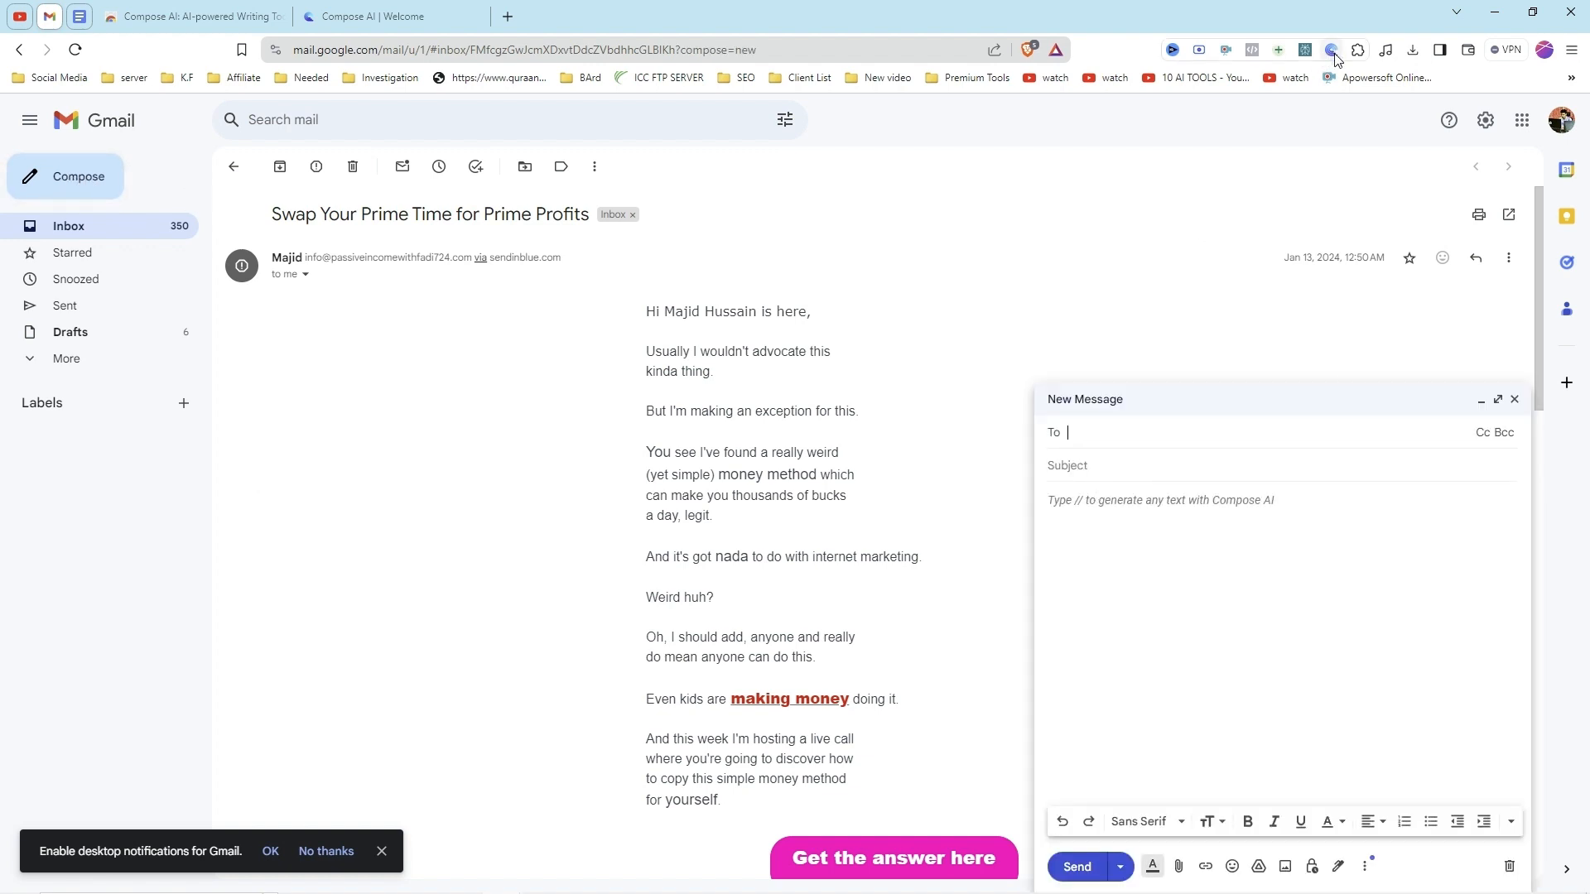
{"action": "left_click", "coordinate": [1098, 505]}
{"action": "type", "text": "fgfhg"}
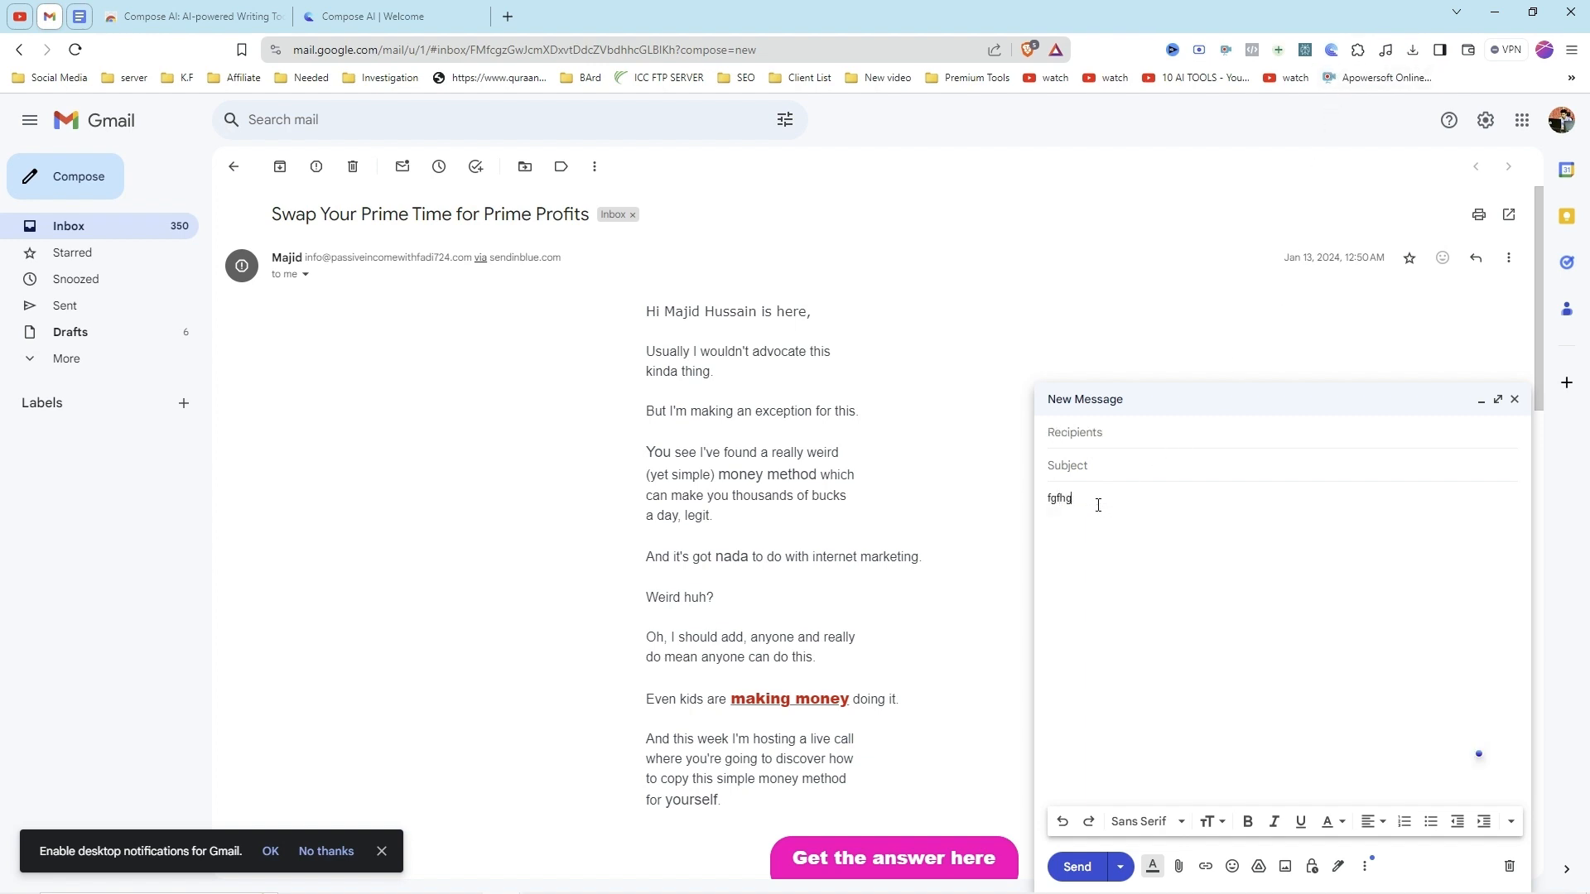
{"action": "type", "text": "vvgf"}
{"action": "key", "text": "BackSpace"}
{"action": "key", "text": "BackSpace"}
{"action": "key", "text": "BackSpace"}
{"action": "key", "text": "BackSpace"}
{"action": "key", "text": "BackSpace"}
{"action": "key", "text": "BackSpace"}
{"action": "key", "text": "BackSpace"}
{"action": "key", "text": "BackSpace"}
{"action": "key", "text": "BackSpace"}
Step: Call up Compose AI in the message body with "//", browse its writing options and choose the Email prompt
{"action": "type", "text": "//"}
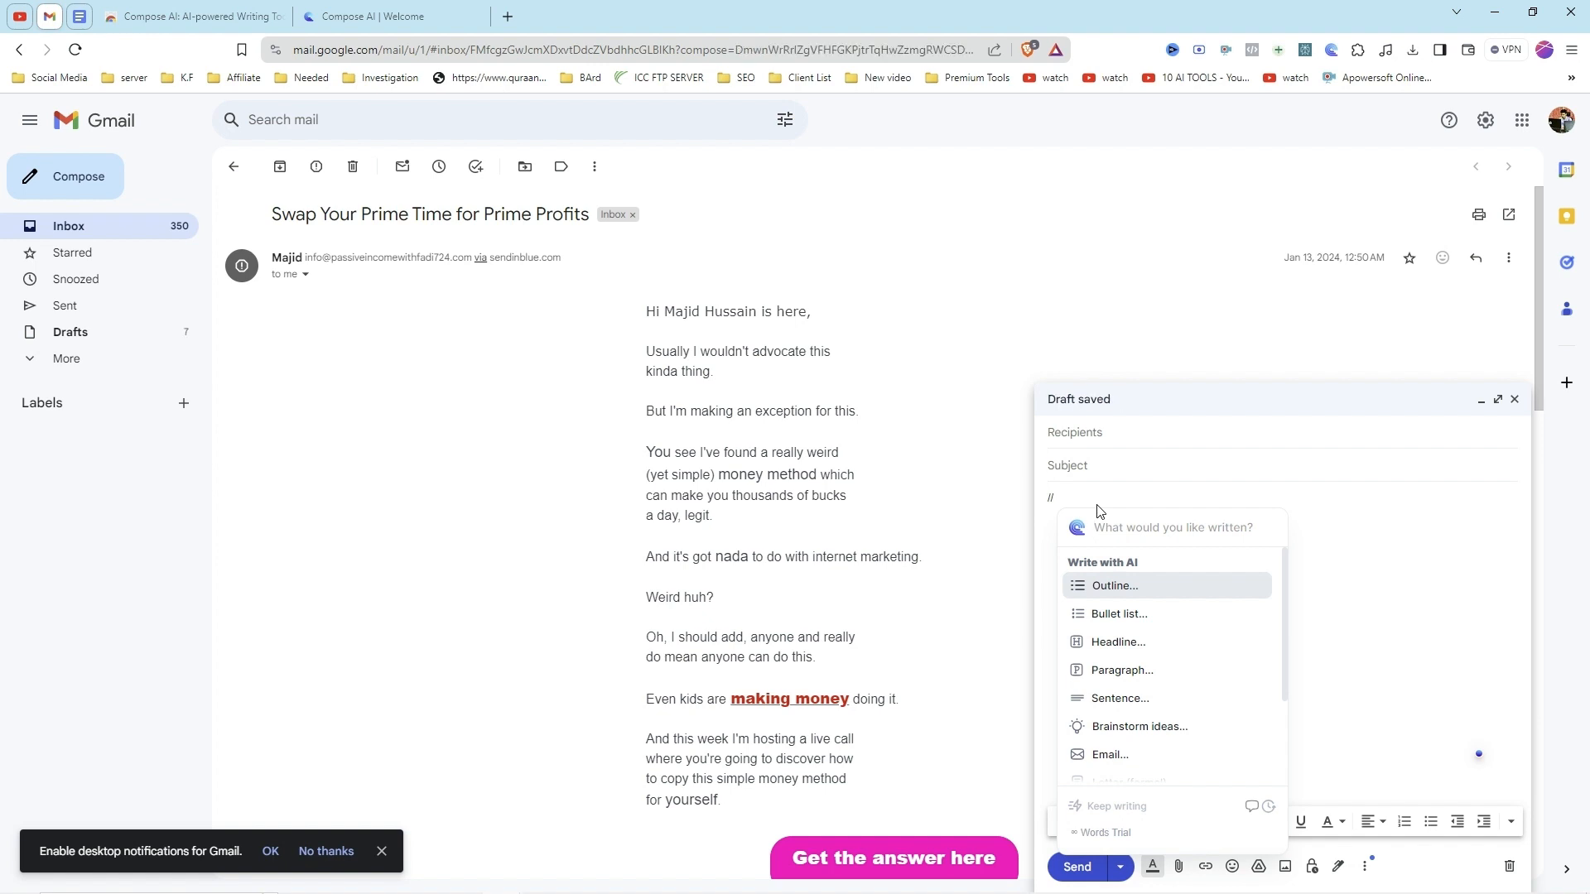
{"action": "scroll", "coordinate": [1189, 644], "scroll_direction": "down", "scroll_amount": 2}
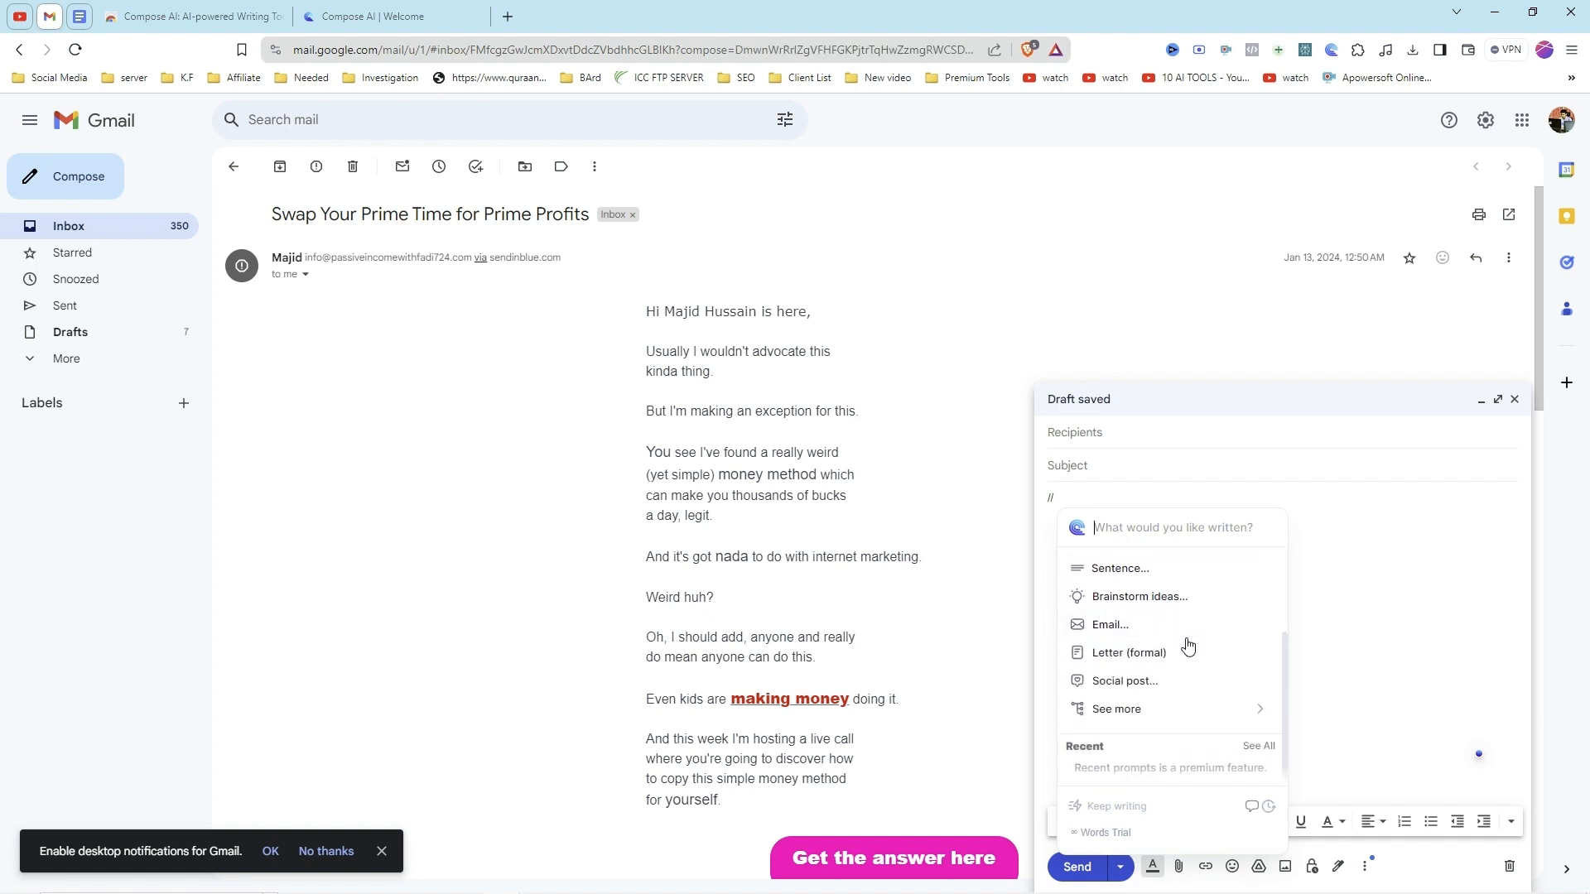
{"action": "scroll", "coordinate": [1190, 644], "scroll_direction": "up", "scroll_amount": 2}
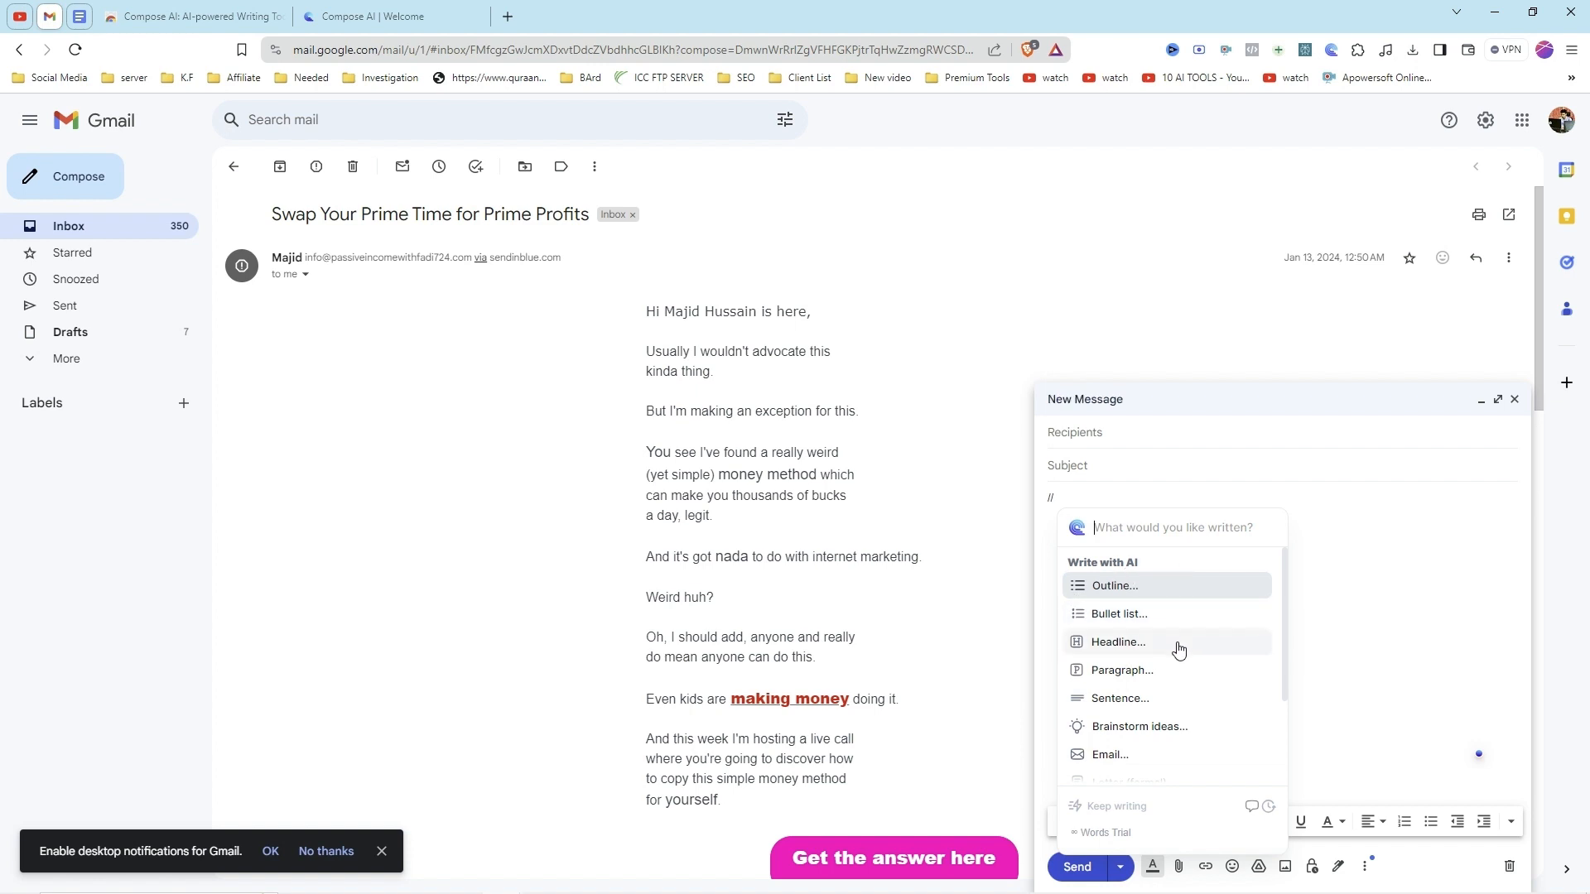
{"action": "scroll", "coordinate": [1160, 663], "scroll_direction": "down", "scroll_amount": 2}
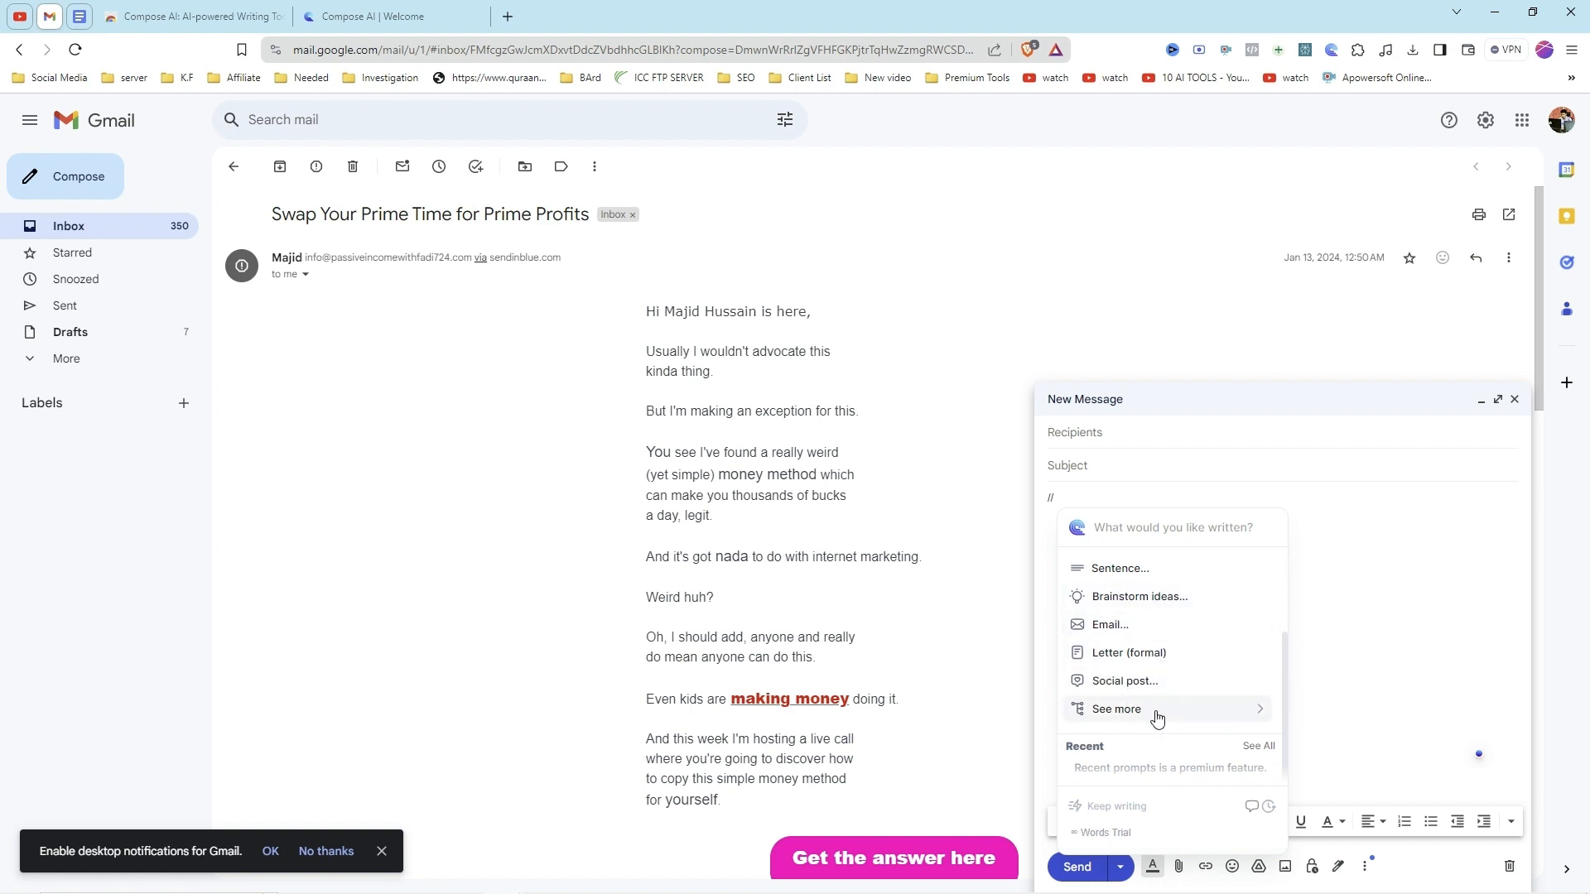
{"action": "mouse_move", "coordinate": [1202, 714]}
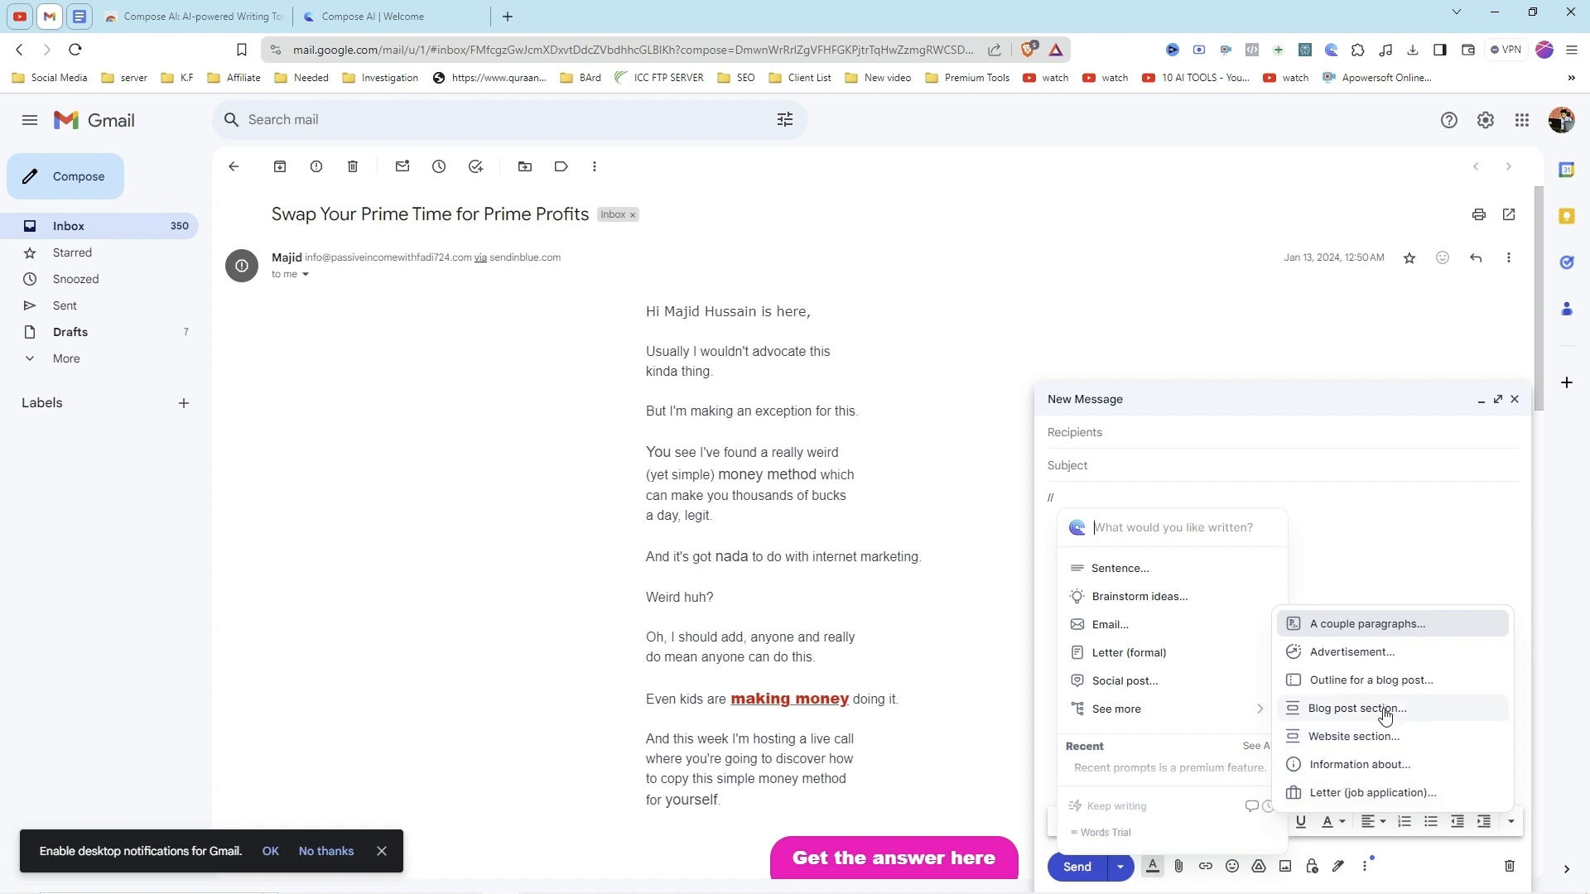
{"action": "scroll", "coordinate": [1167, 666], "scroll_direction": "up", "scroll_amount": 2}
{"action": "scroll", "coordinate": [1160, 660], "scroll_direction": "down", "scroll_amount": 2}
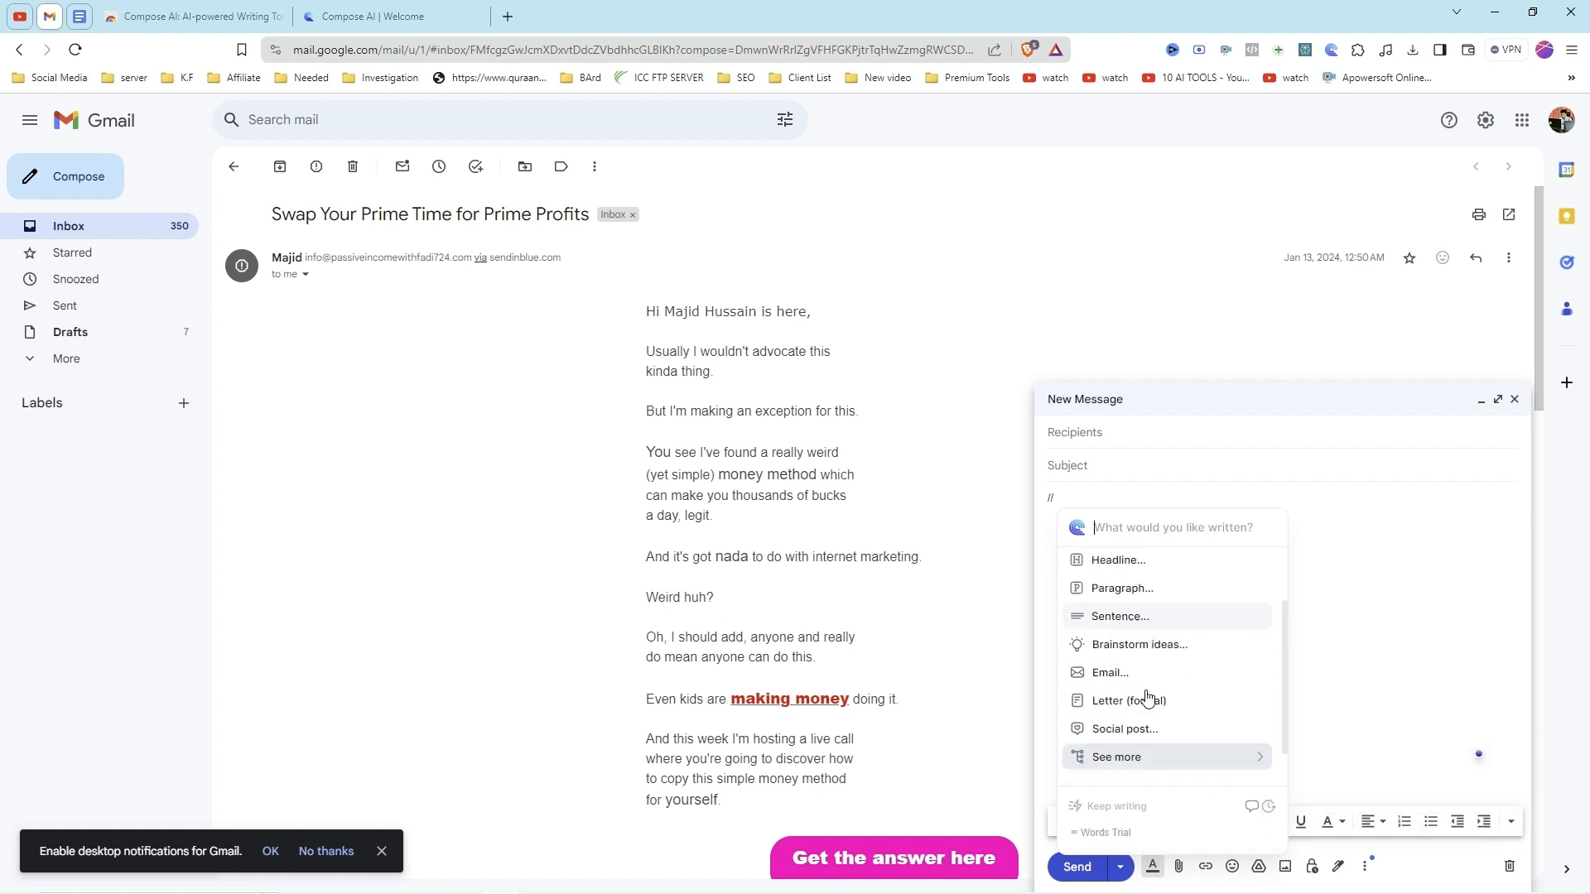
{"action": "left_click", "coordinate": [1106, 674]}
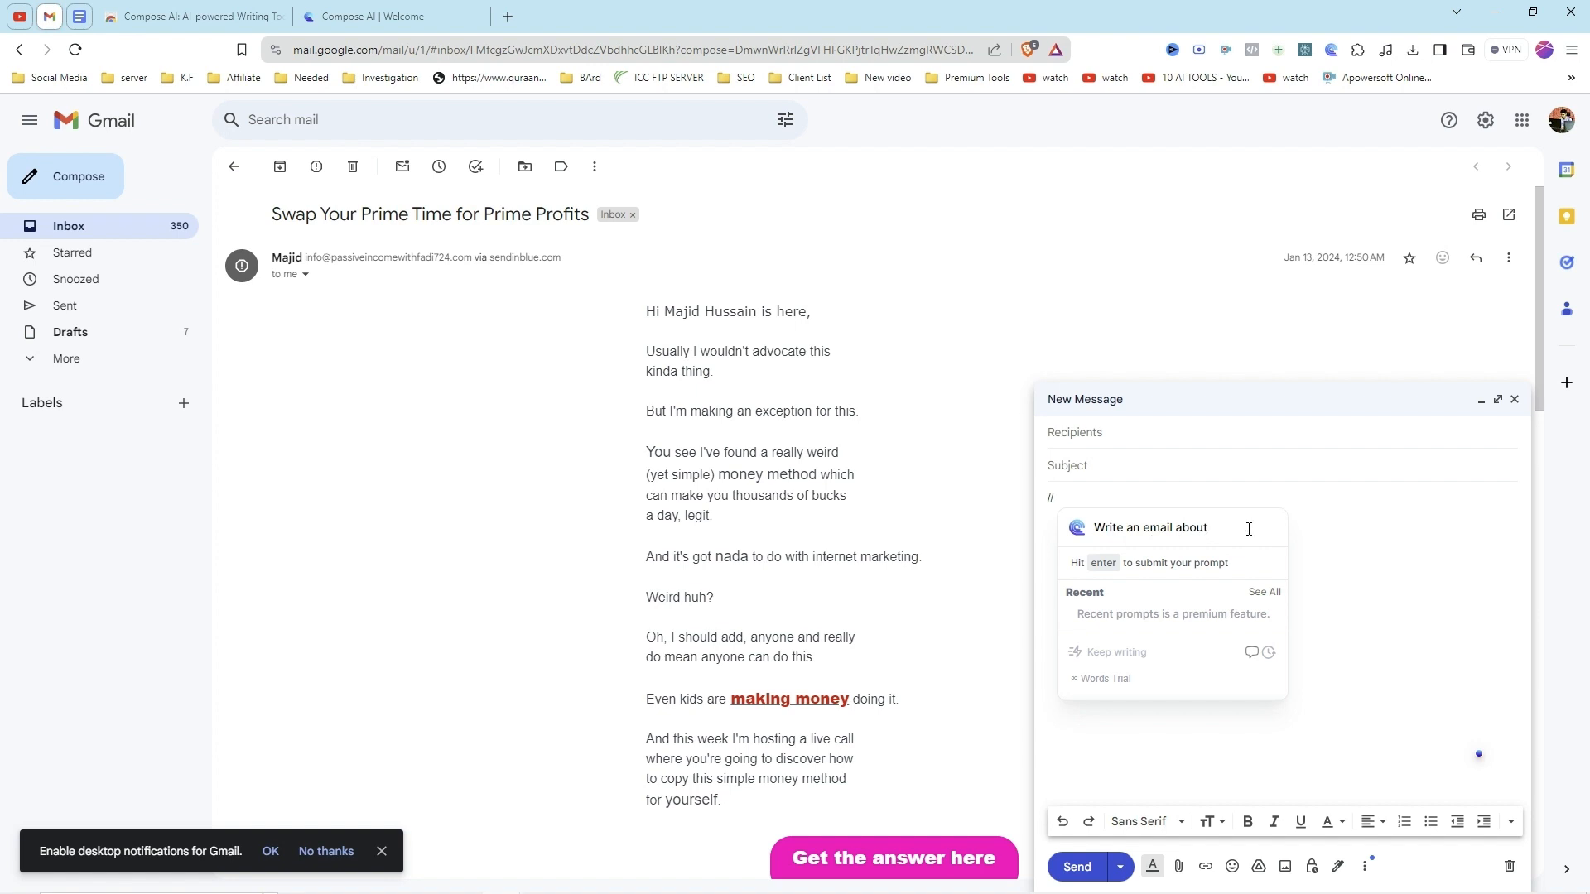
Step: Have Compose AI write an email about sponsorship in the message body, and close the message window
{"action": "type", "text": "sponsorship"}
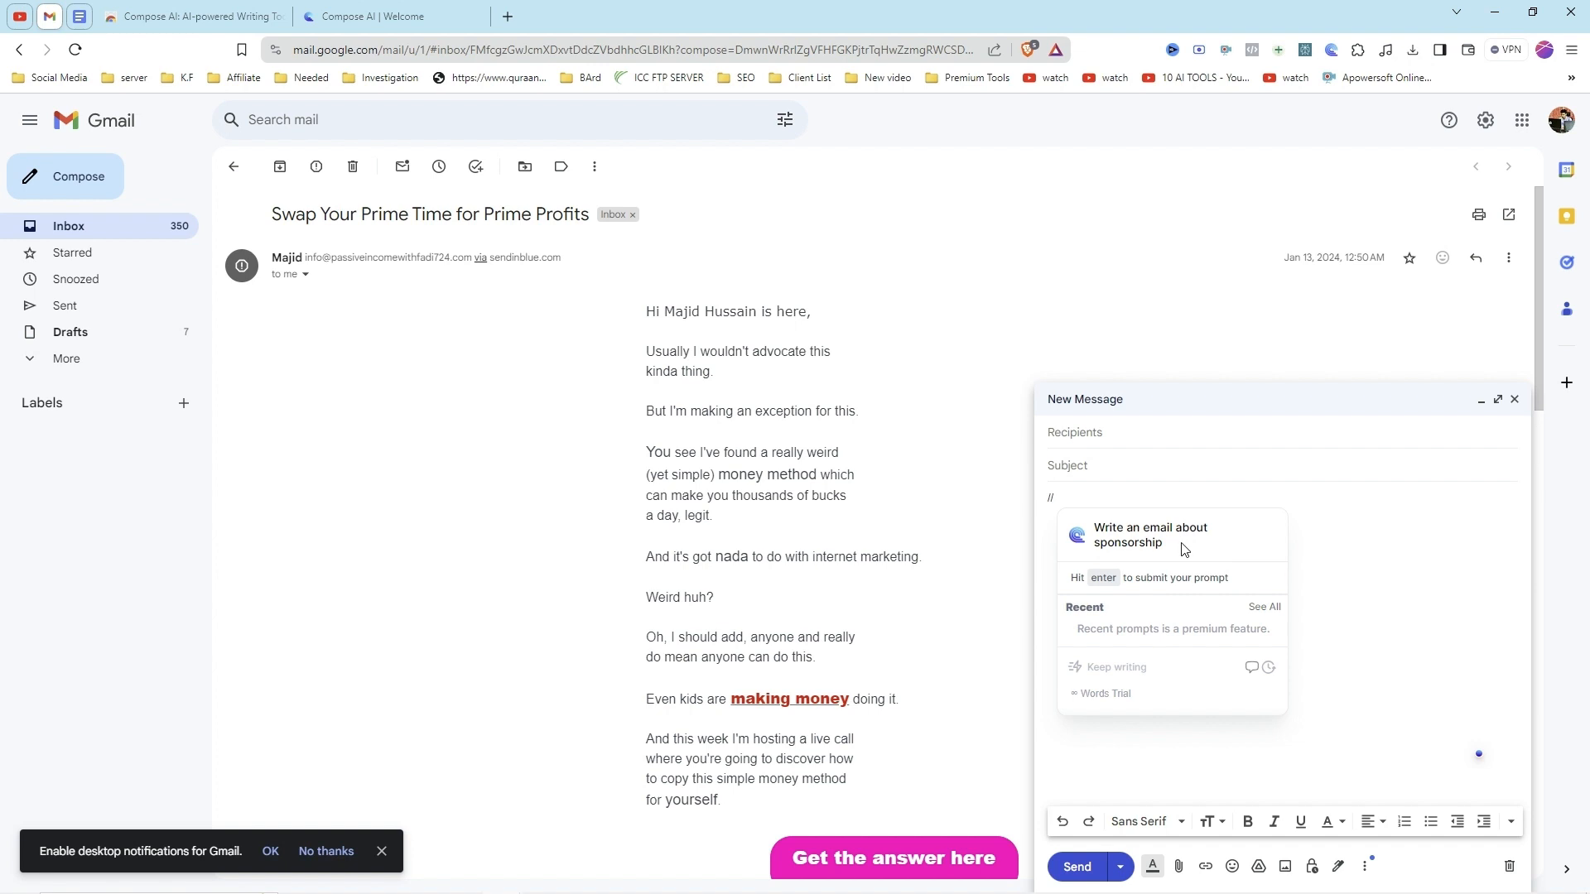
{"action": "key", "text": "Return"}
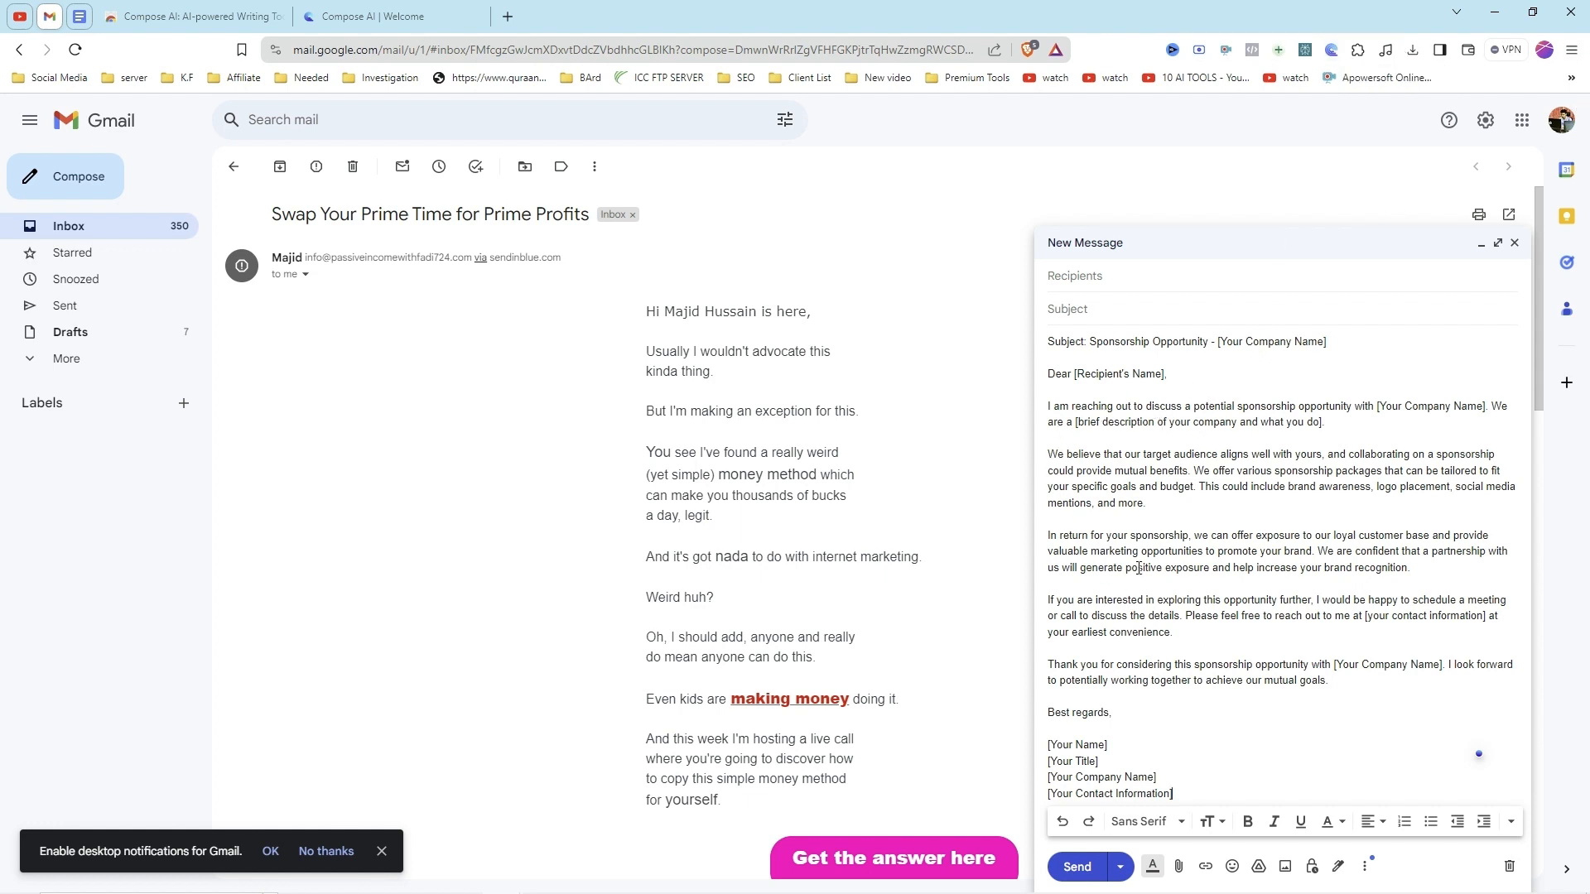
{"action": "left_click", "coordinate": [1514, 243]}
Step: Start a new email and have Compose AI write a job application letter for a digital marketer position, called up with "//"
{"action": "left_click", "coordinate": [36, 163]}
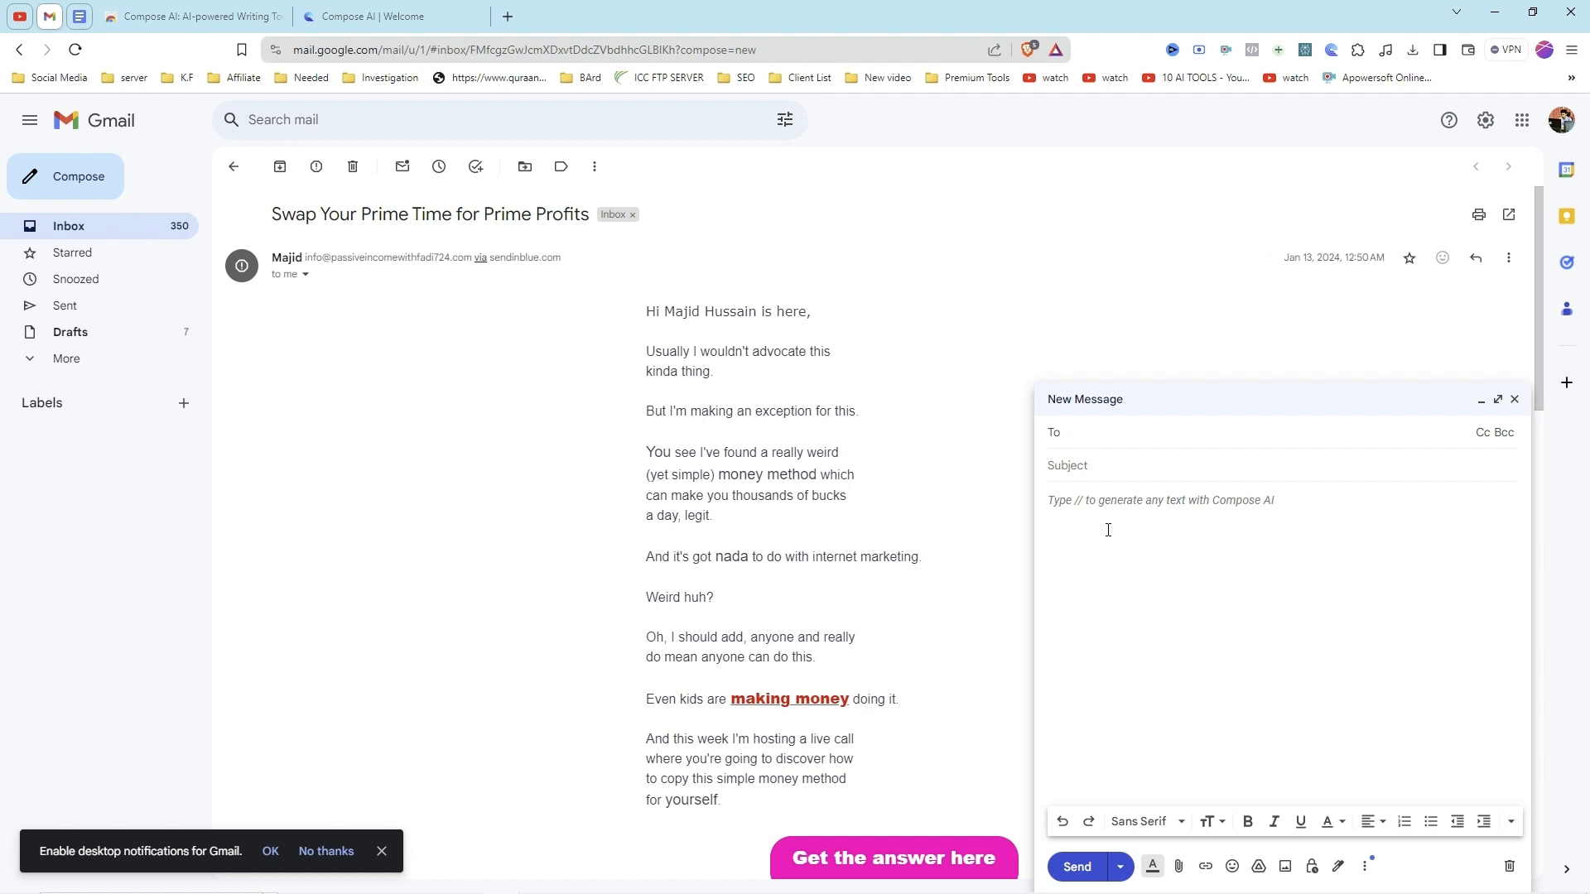
{"action": "left_click", "coordinate": [1084, 502]}
{"action": "type", "text": "//"}
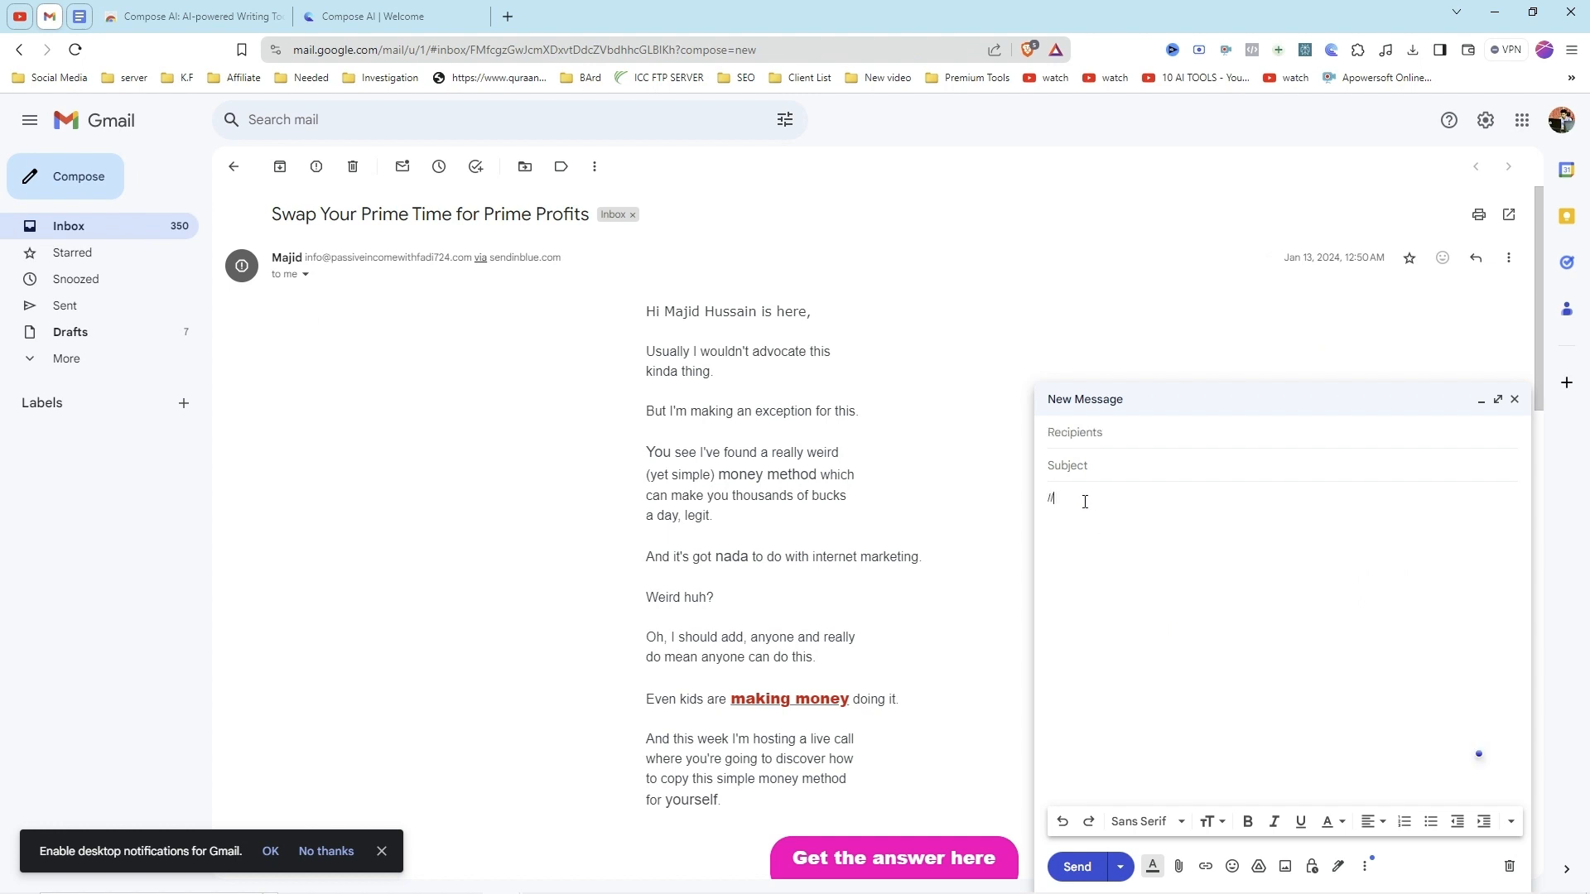
{"action": "scroll", "coordinate": [1142, 732], "scroll_direction": "down", "scroll_amount": 3}
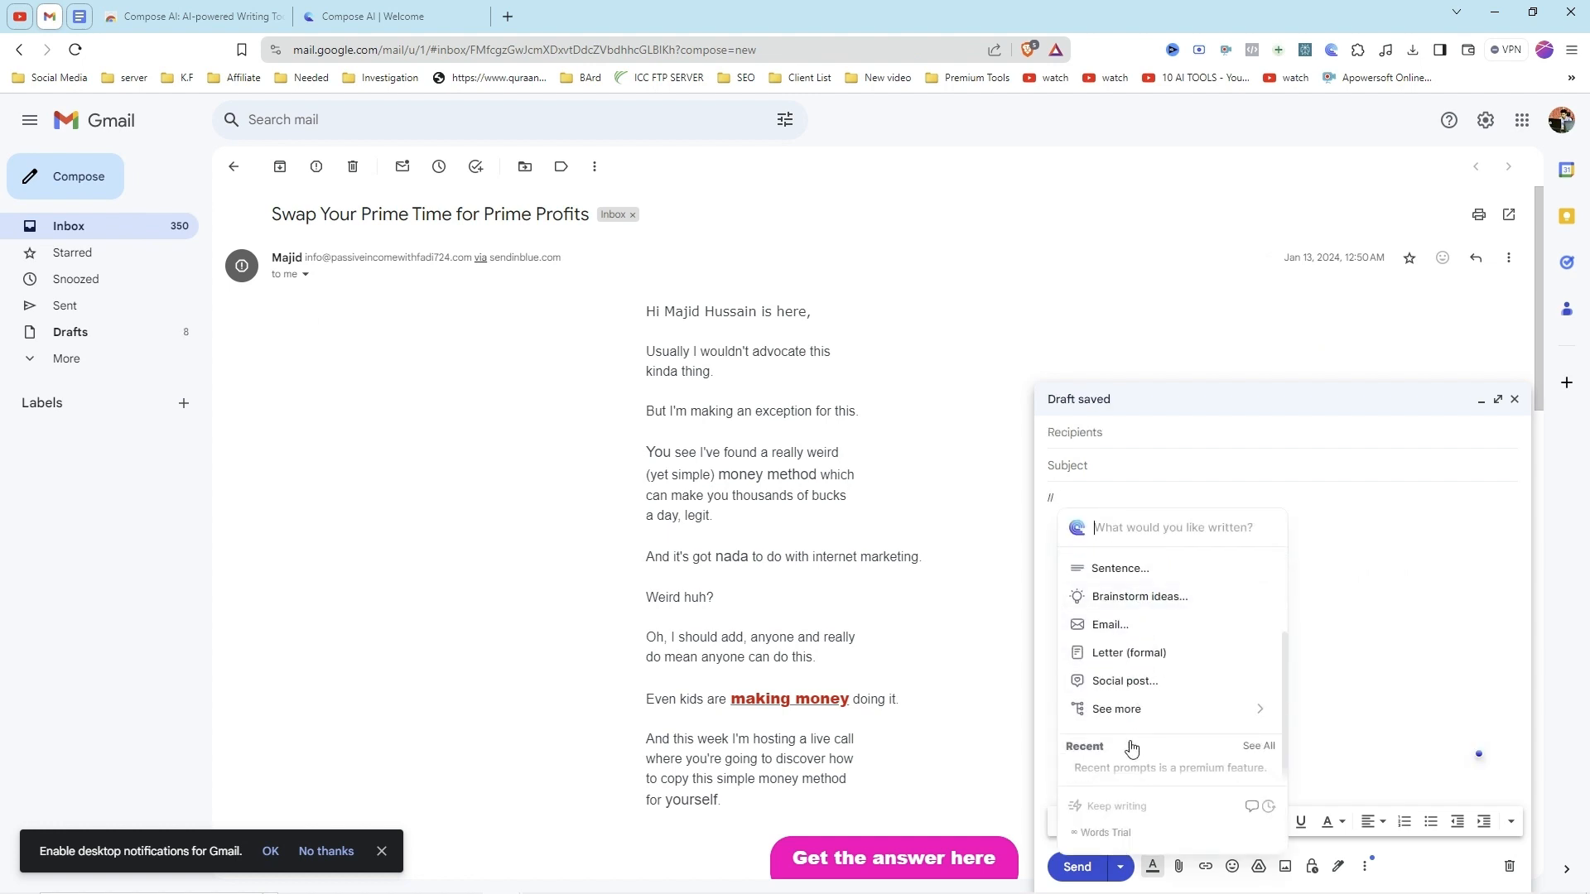
{"action": "mouse_move", "coordinate": [1121, 709]}
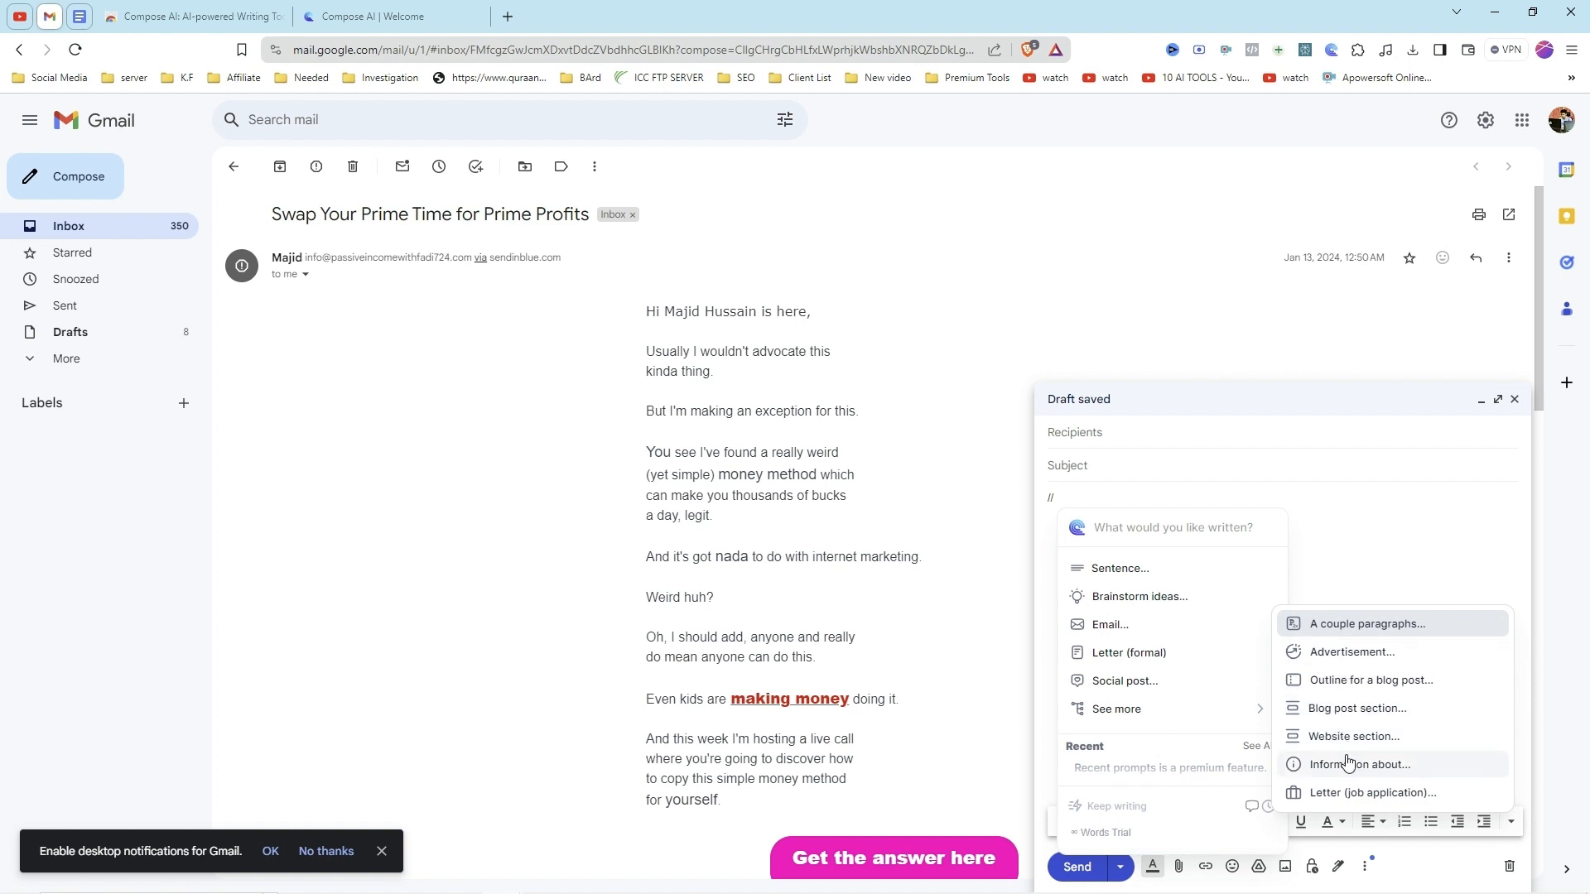
{"action": "left_click", "coordinate": [1346, 792]}
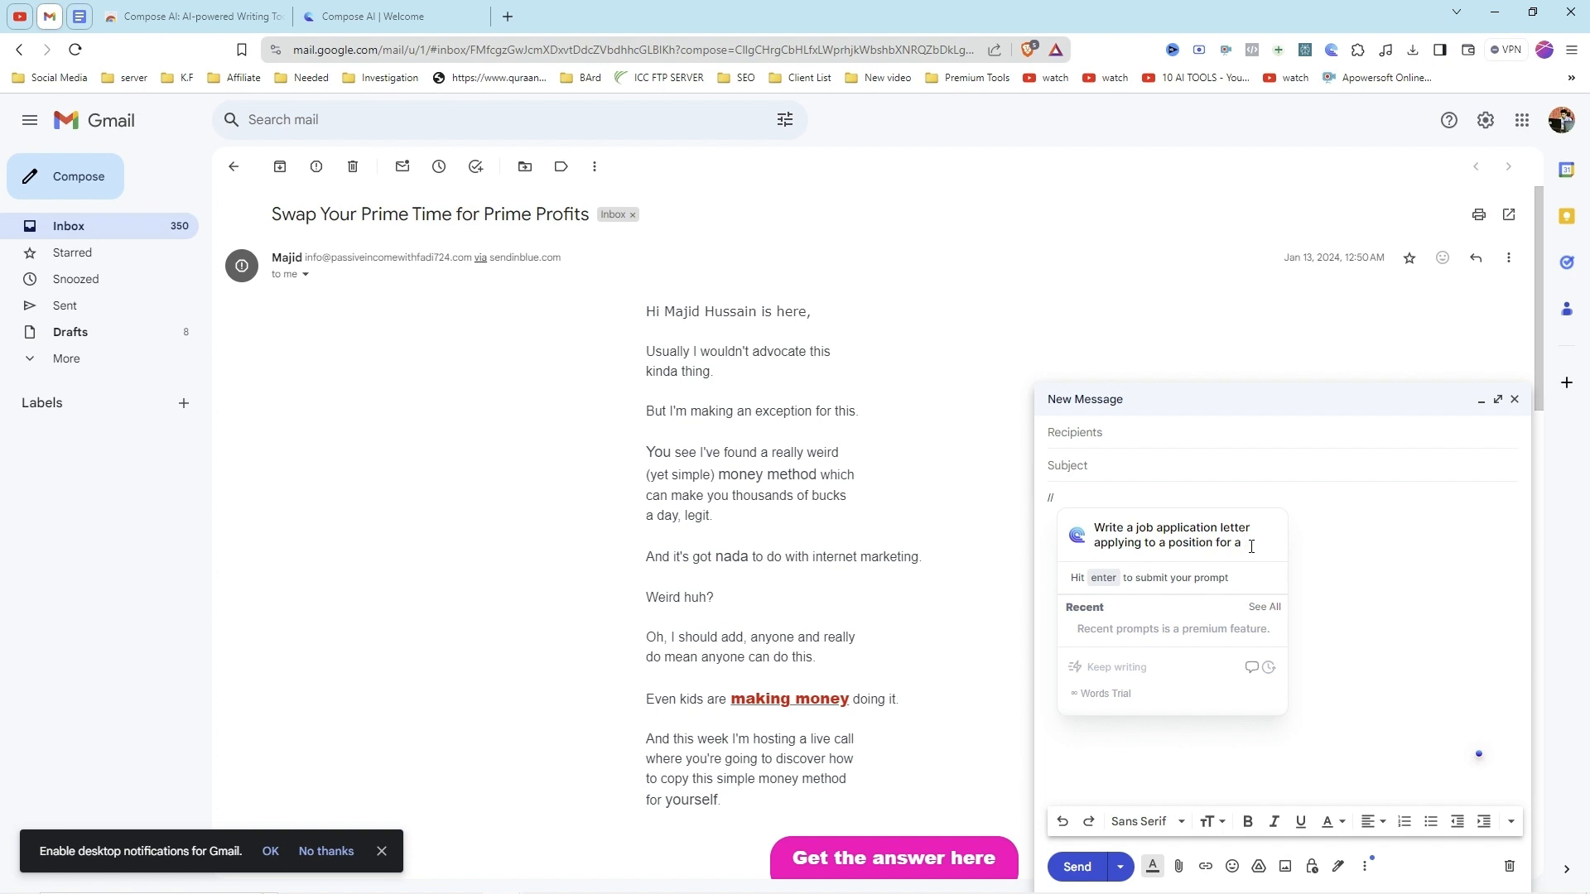
{"action": "type", "text": "digital marketer"}
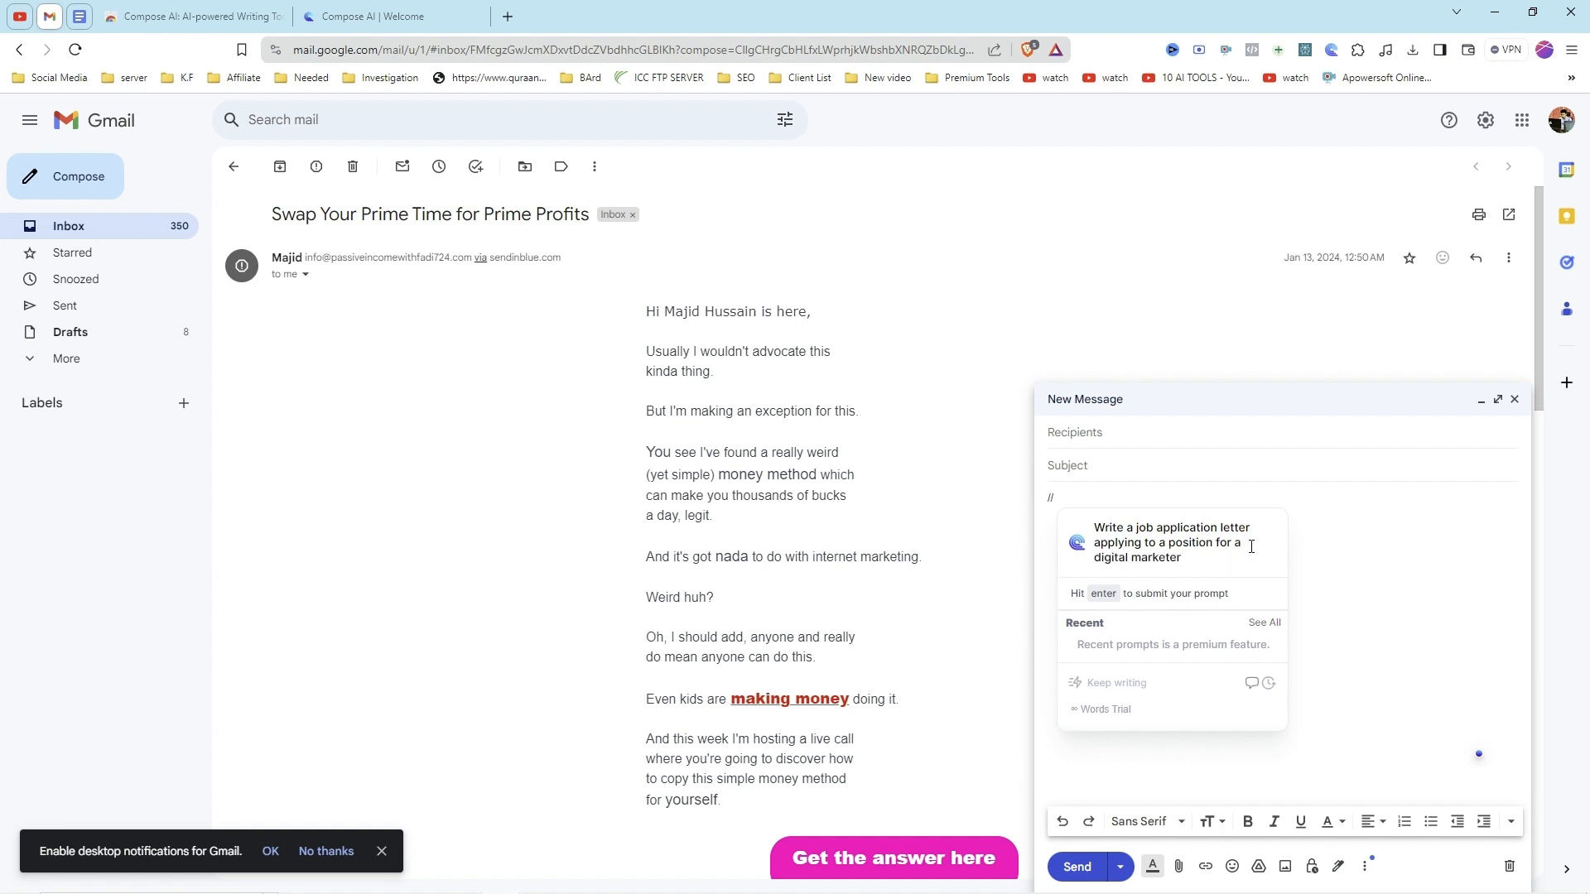
{"action": "key", "text": "Return"}
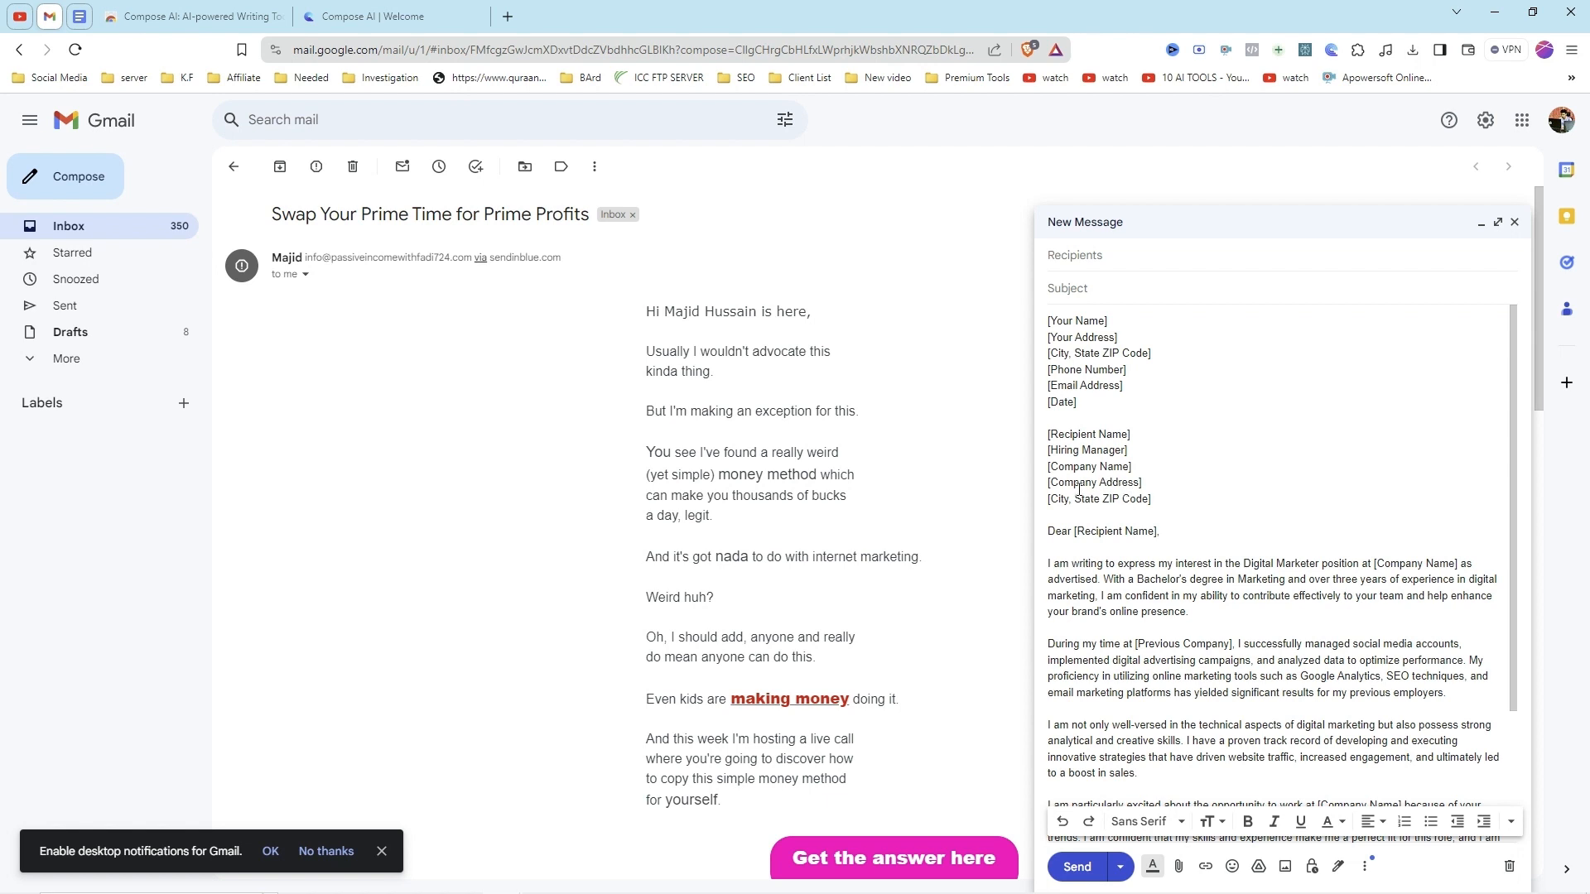
Step: Read through the generated job application letter from its header placeholders to the closing signature
{"action": "scroll", "coordinate": [1177, 528], "scroll_direction": "down", "scroll_amount": 1}
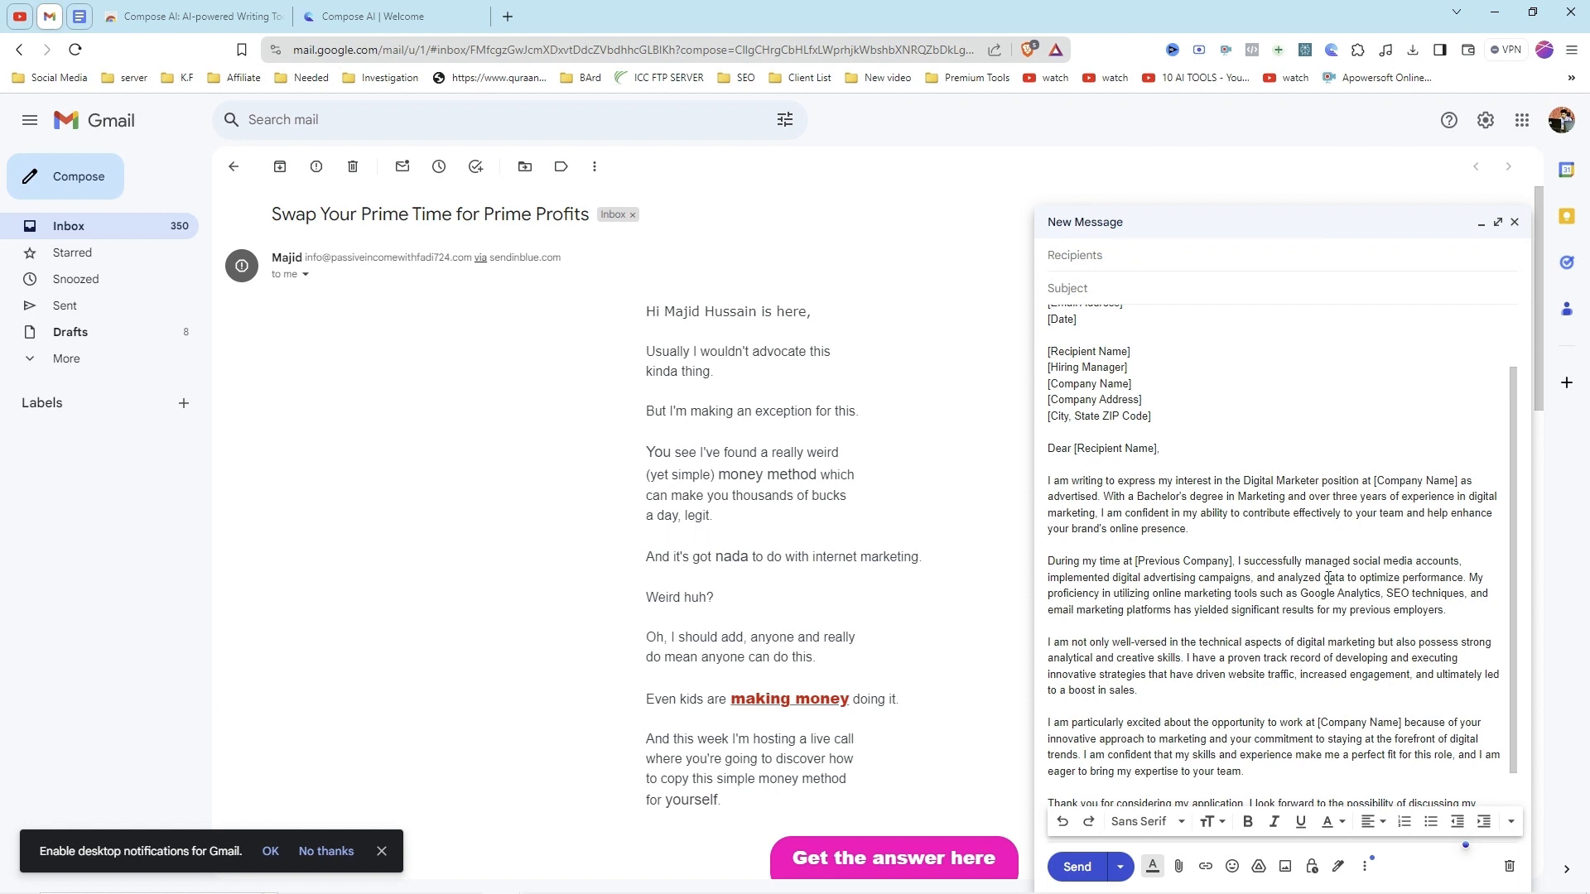
{"action": "scroll", "coordinate": [1304, 535], "scroll_direction": "down", "scroll_amount": 1}
{"action": "scroll", "coordinate": [1303, 535], "scroll_direction": "down", "scroll_amount": 1}
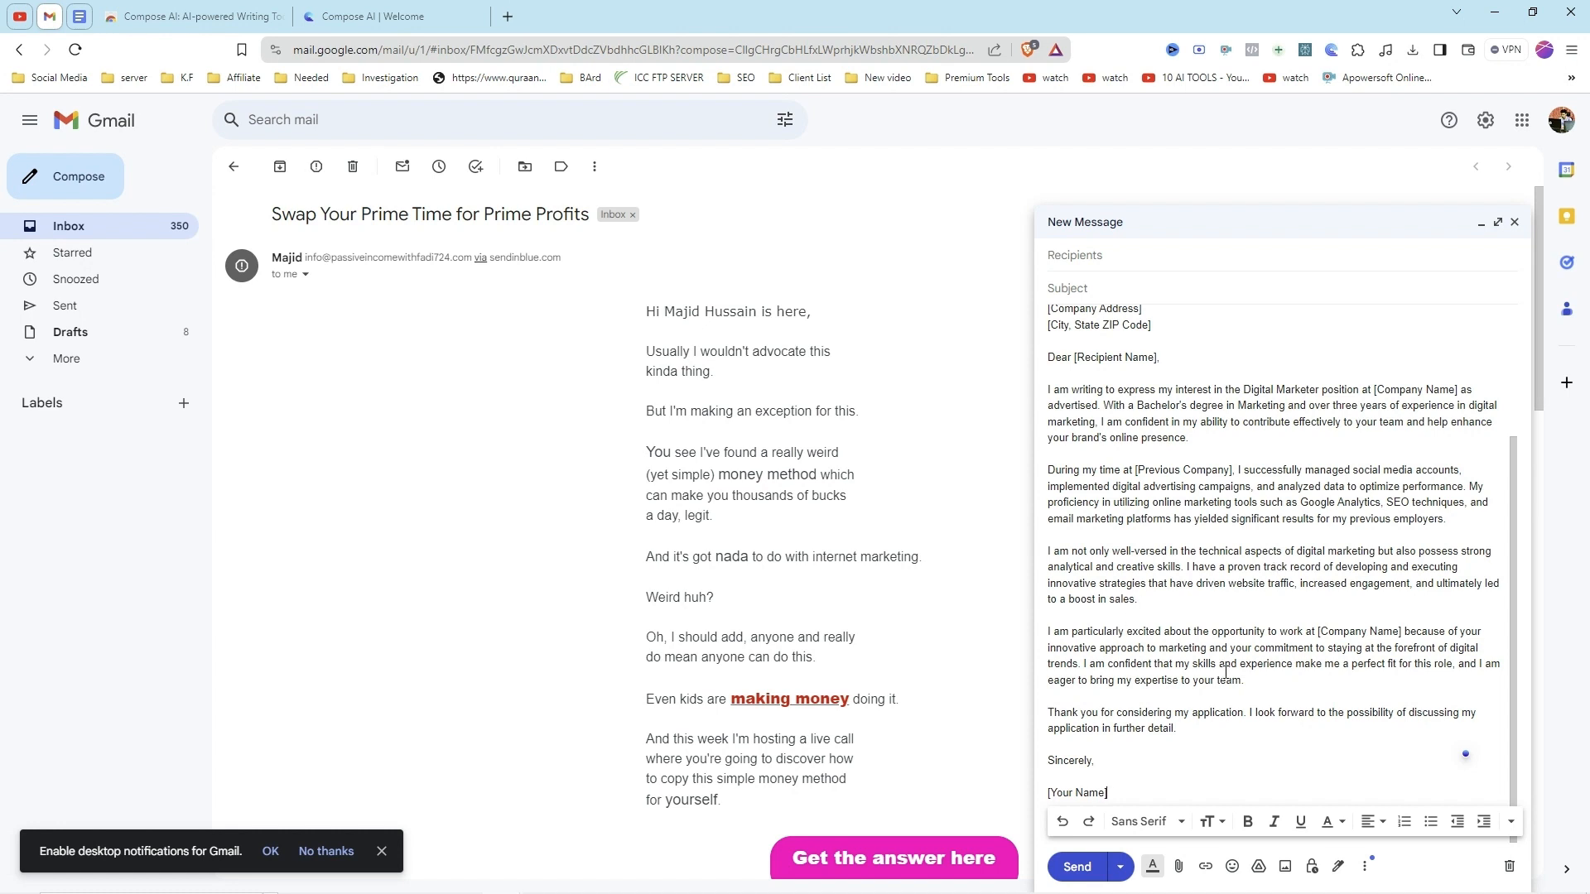
{"action": "scroll", "coordinate": [1225, 672], "scroll_direction": "up", "scroll_amount": 3}
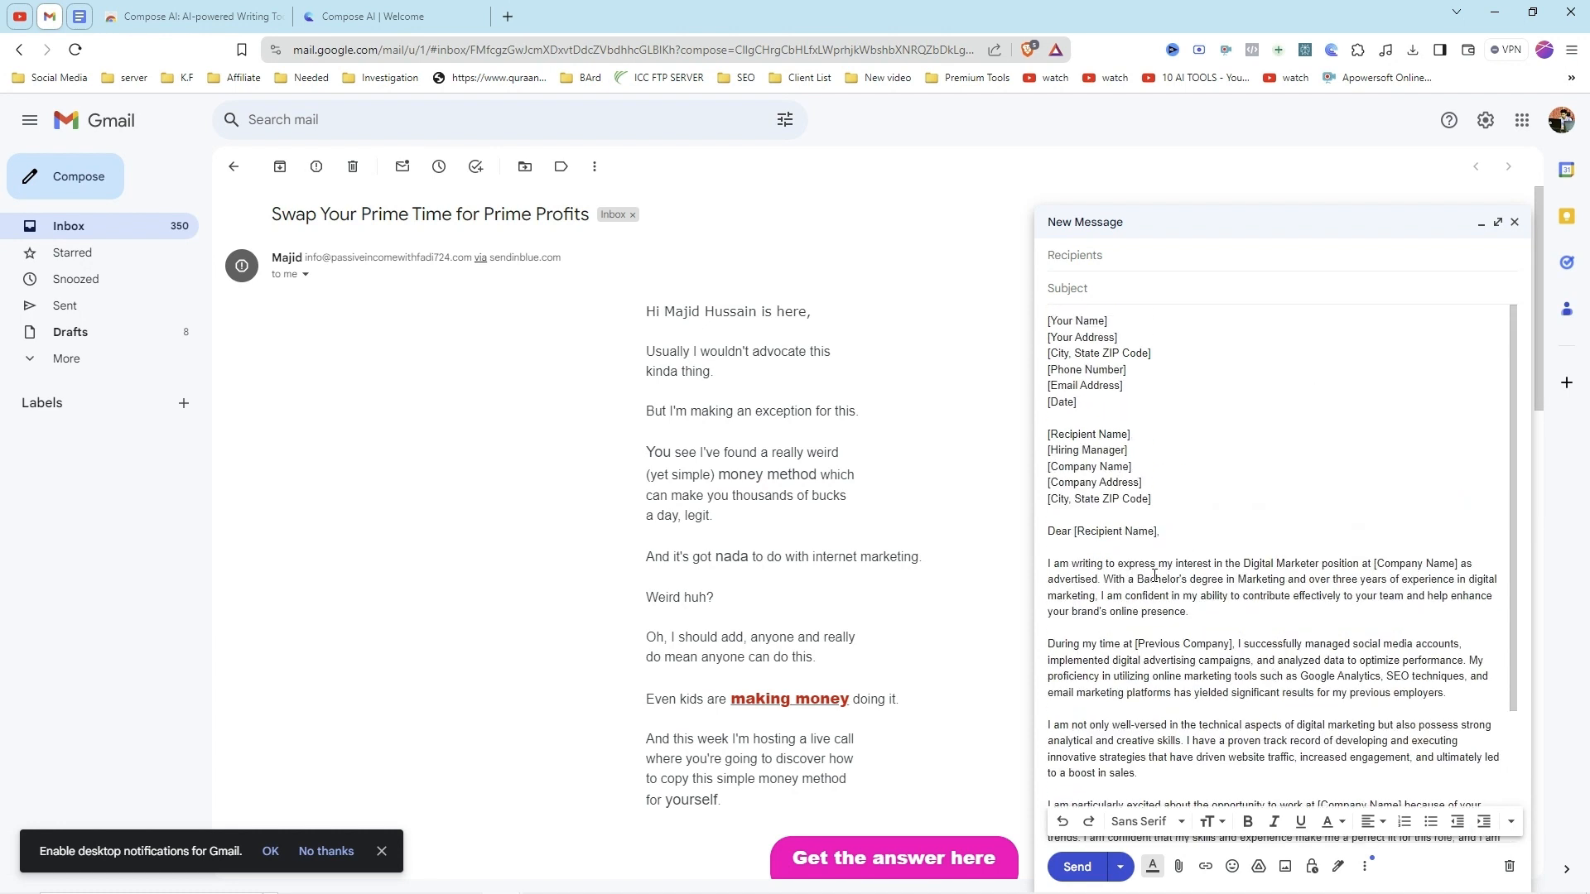
{"action": "scroll", "coordinate": [1155, 575], "scroll_direction": "down", "scroll_amount": 3}
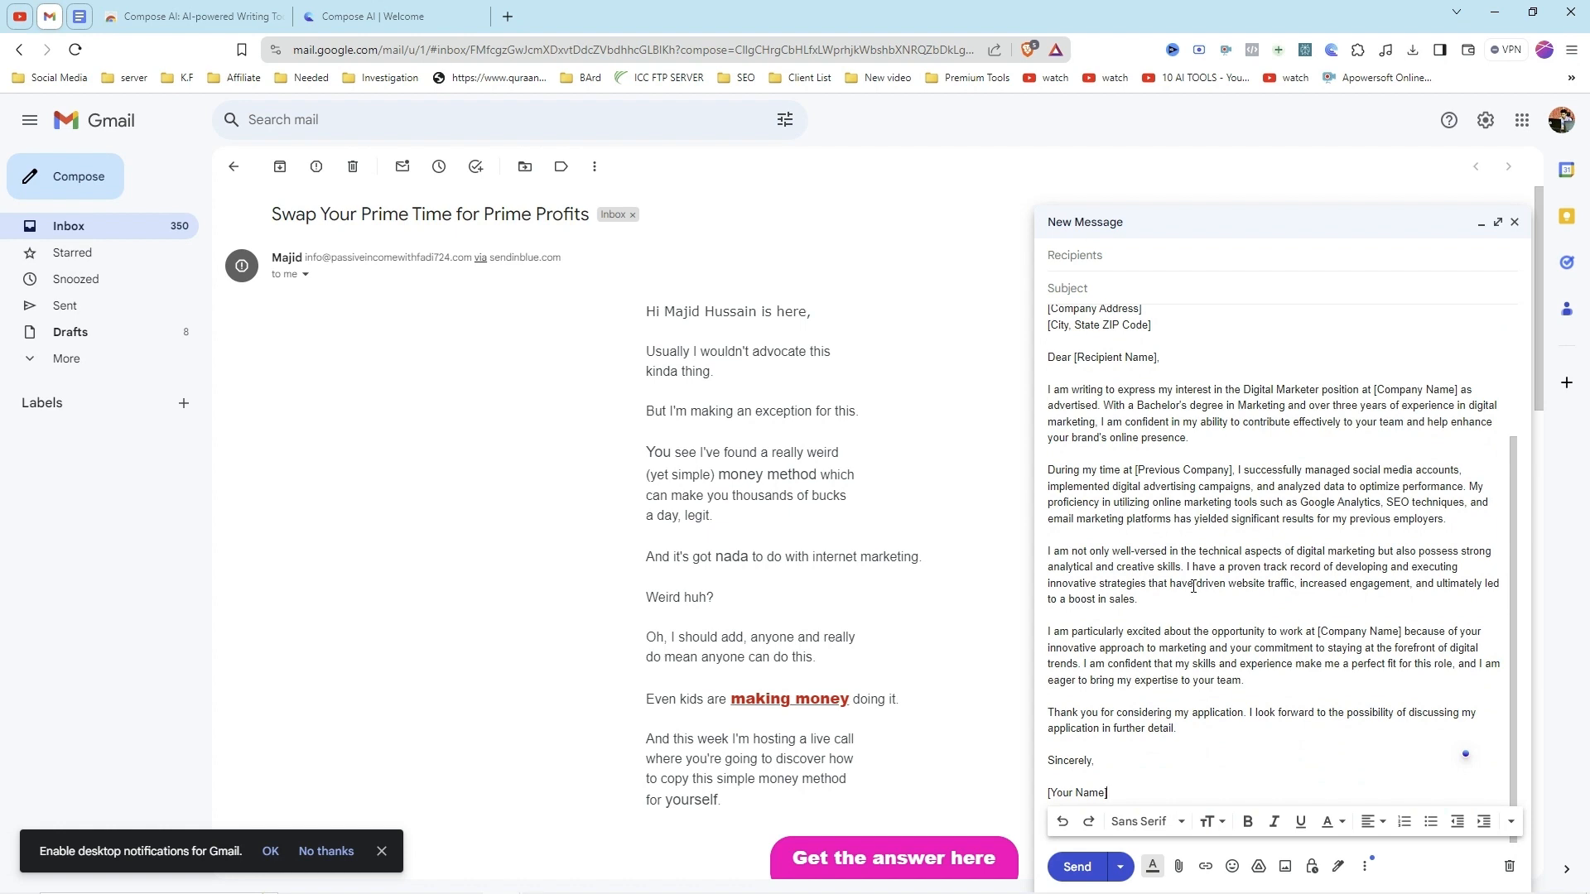
{"action": "scroll", "coordinate": [1160, 571], "scroll_direction": "up", "scroll_amount": 3}
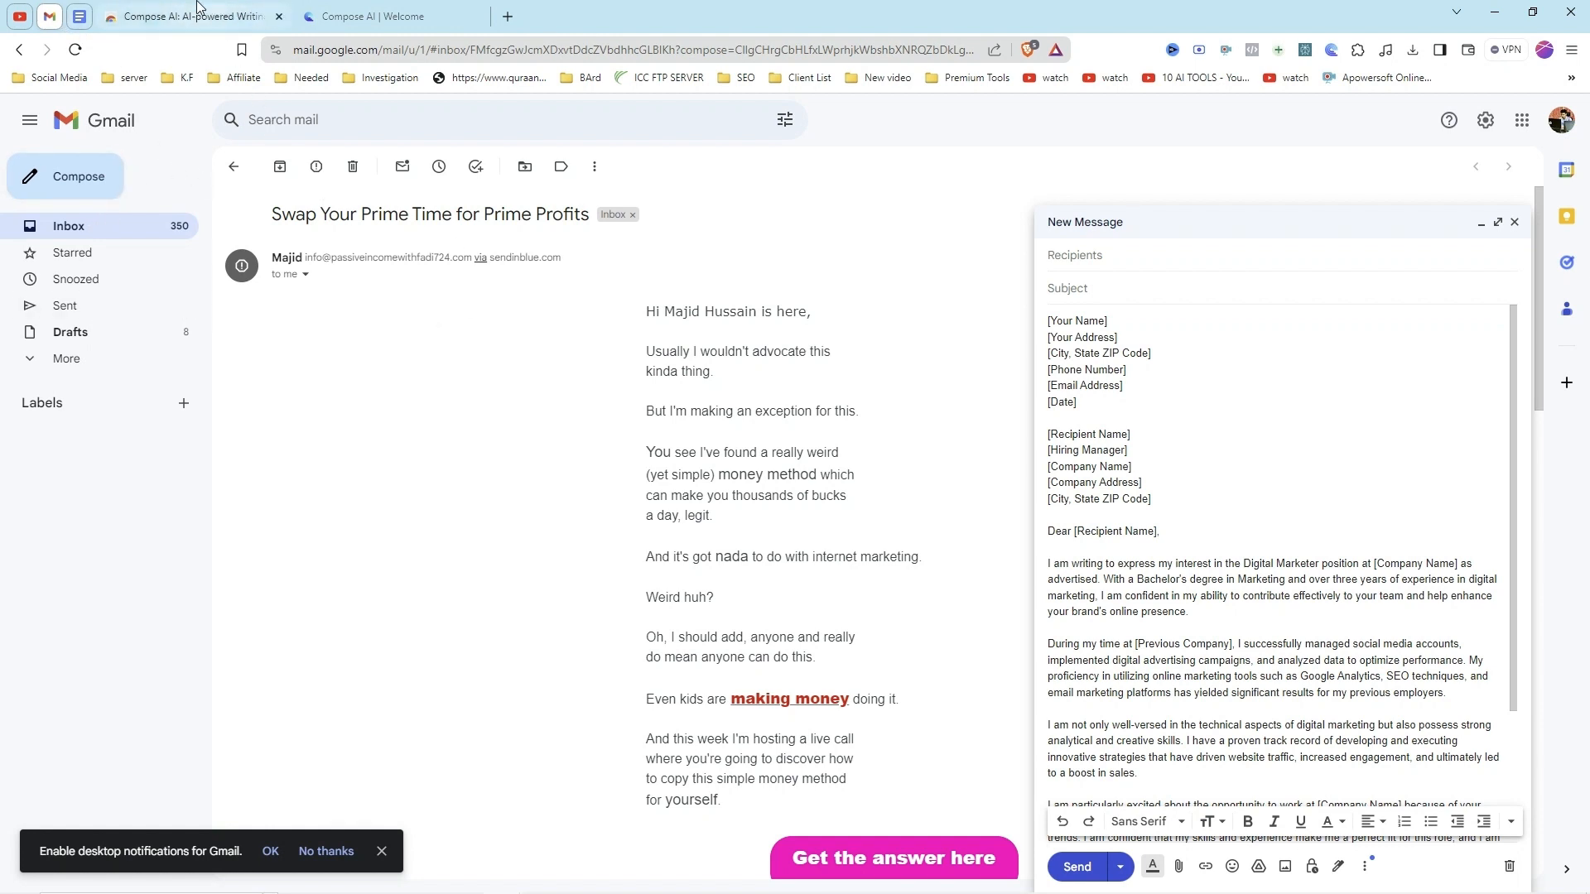
Step: Switch to the blank Google Docs document and have Compose AI, called up with "//", write a paragraph about freelancing
{"action": "left_click", "coordinate": [83, 20]}
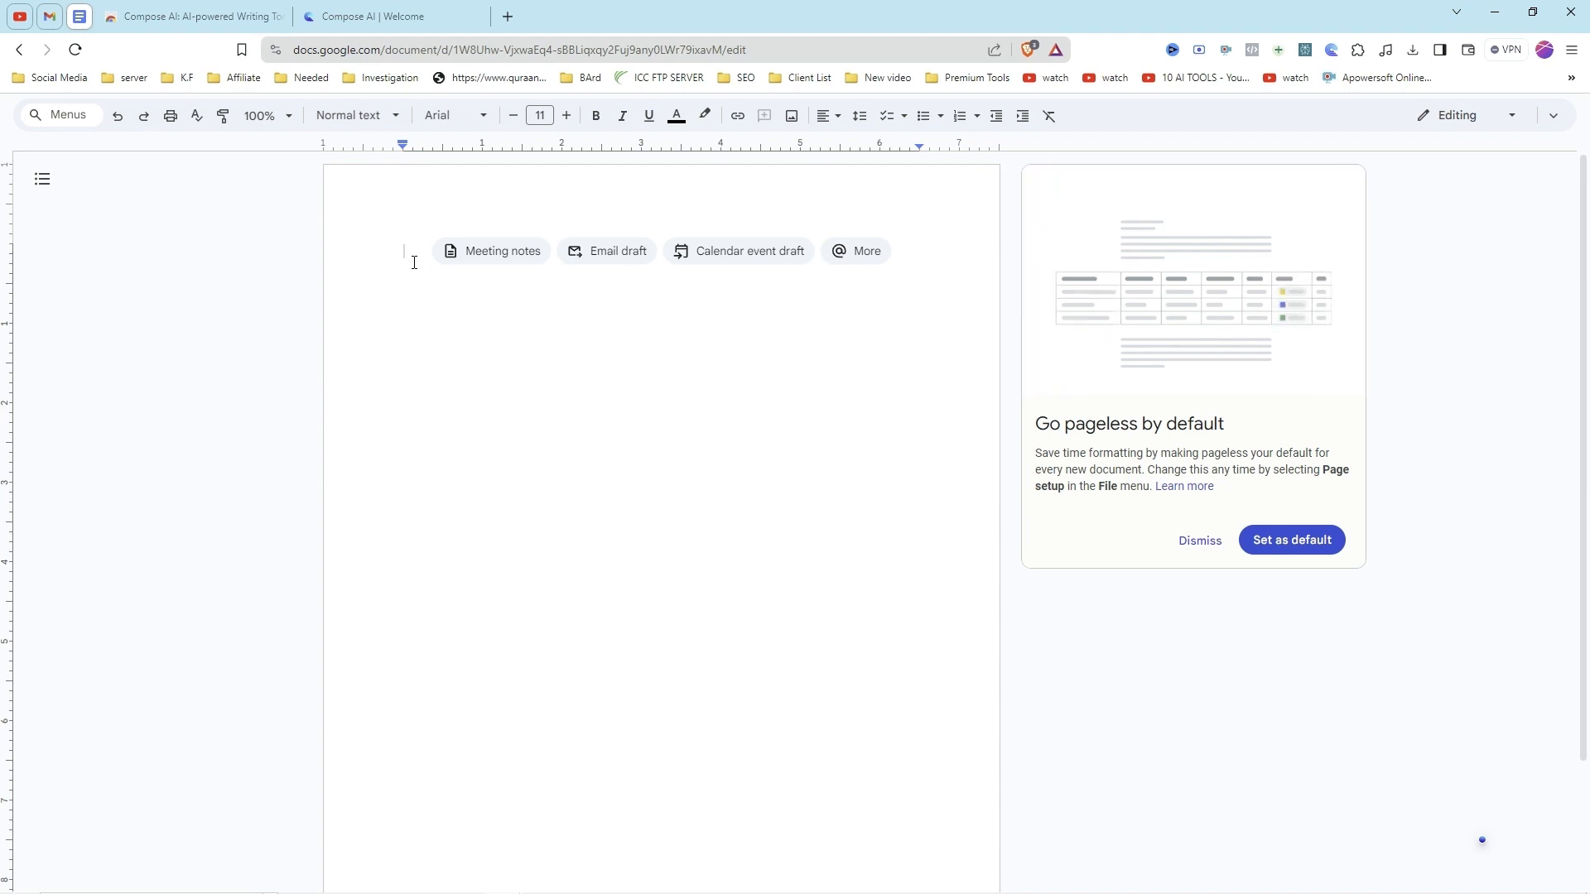
{"action": "type", "text": "//"}
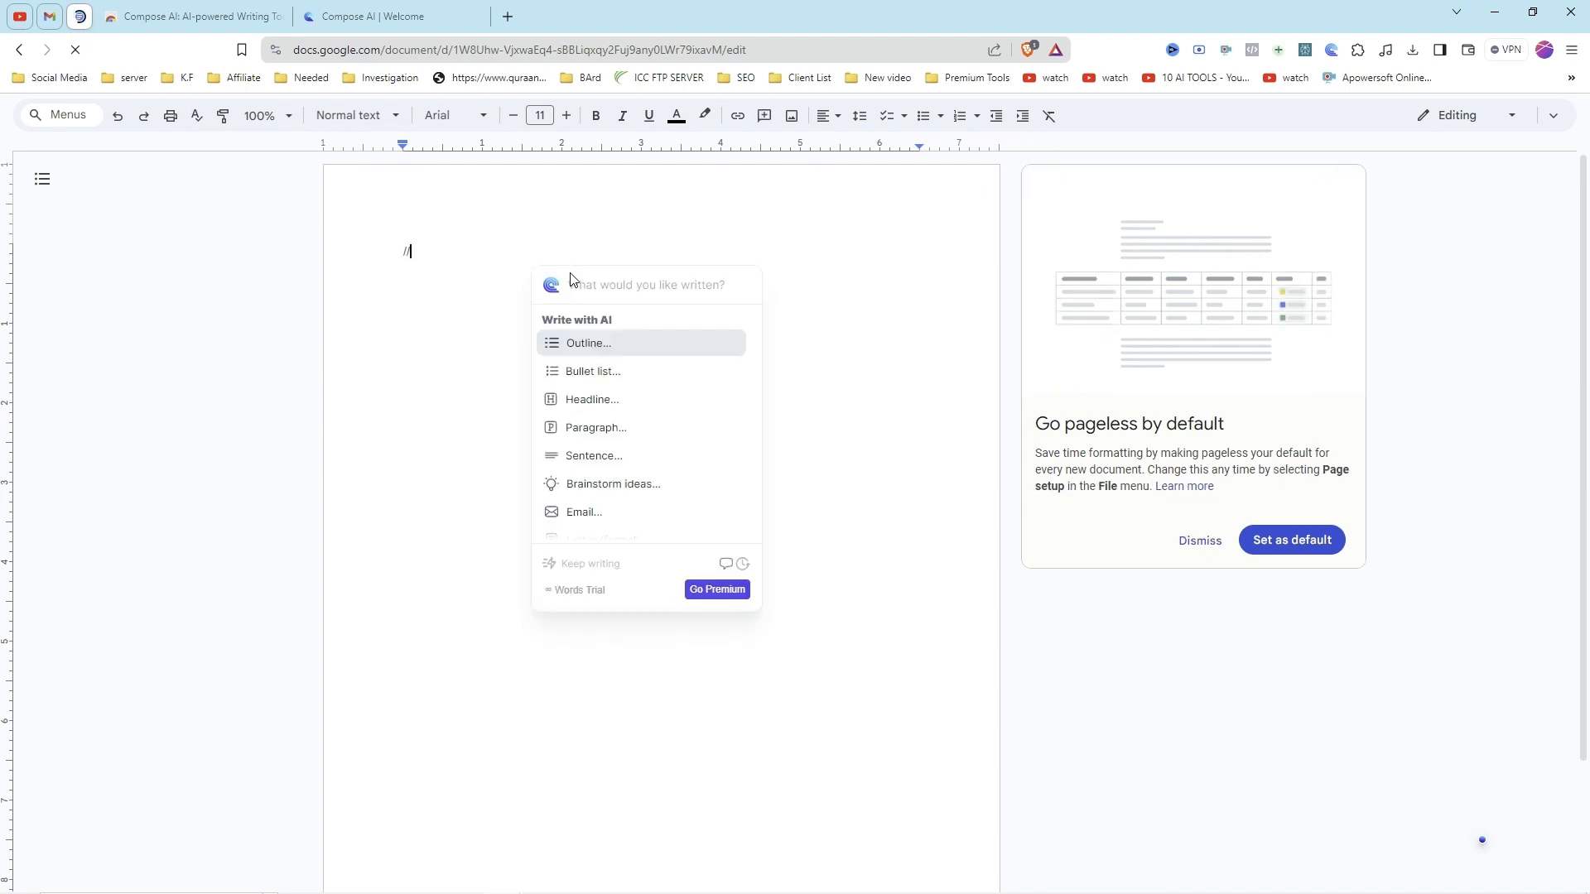
{"action": "left_click", "coordinate": [603, 429]}
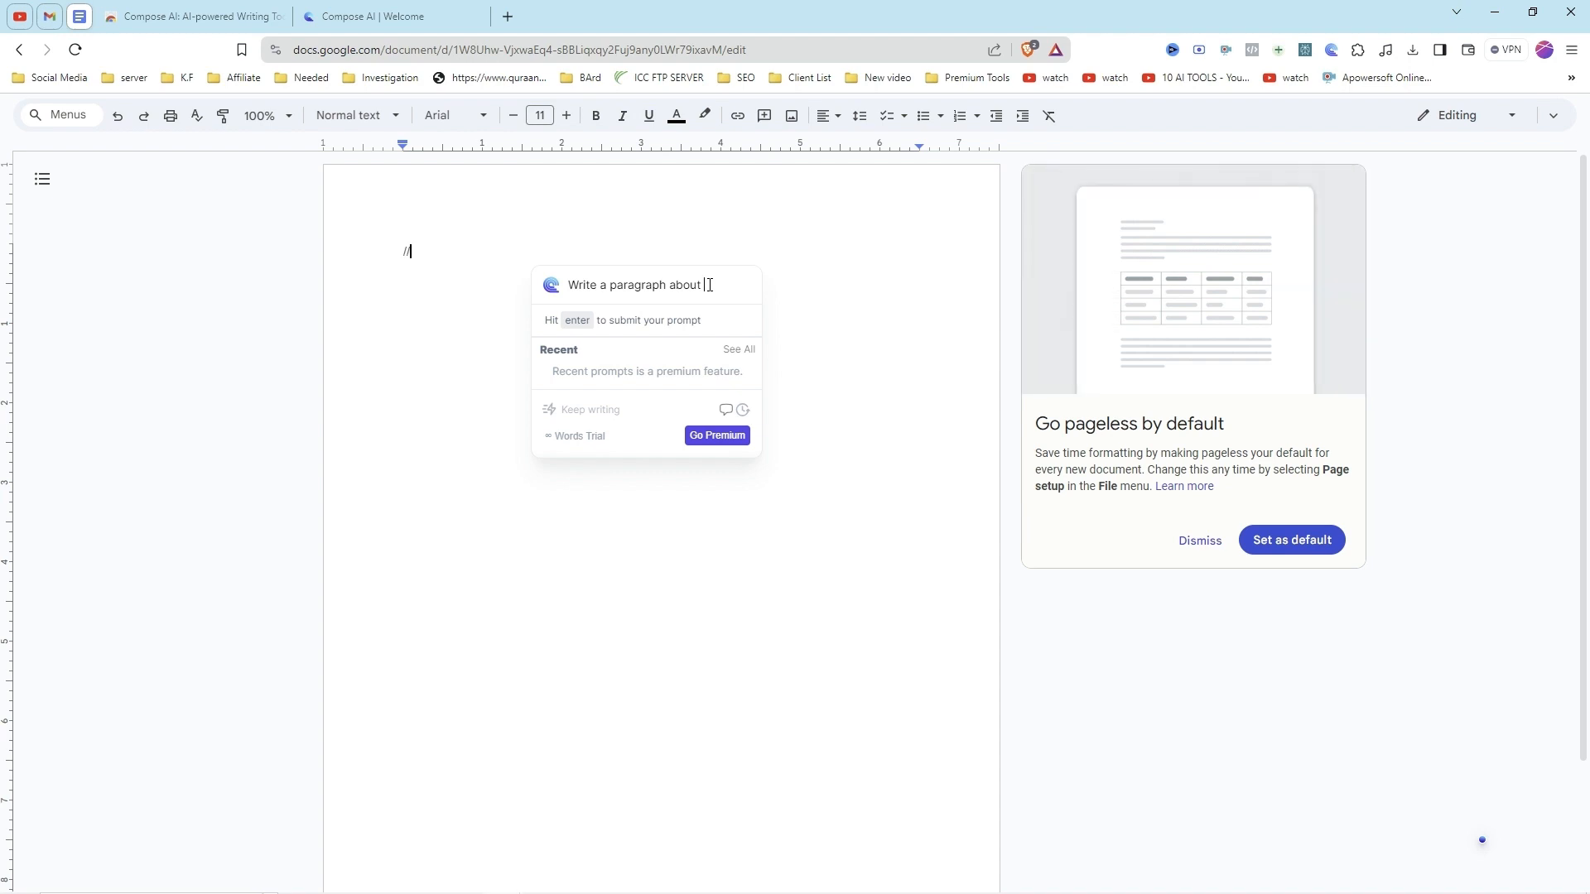
{"action": "type", "text": "reelancing"}
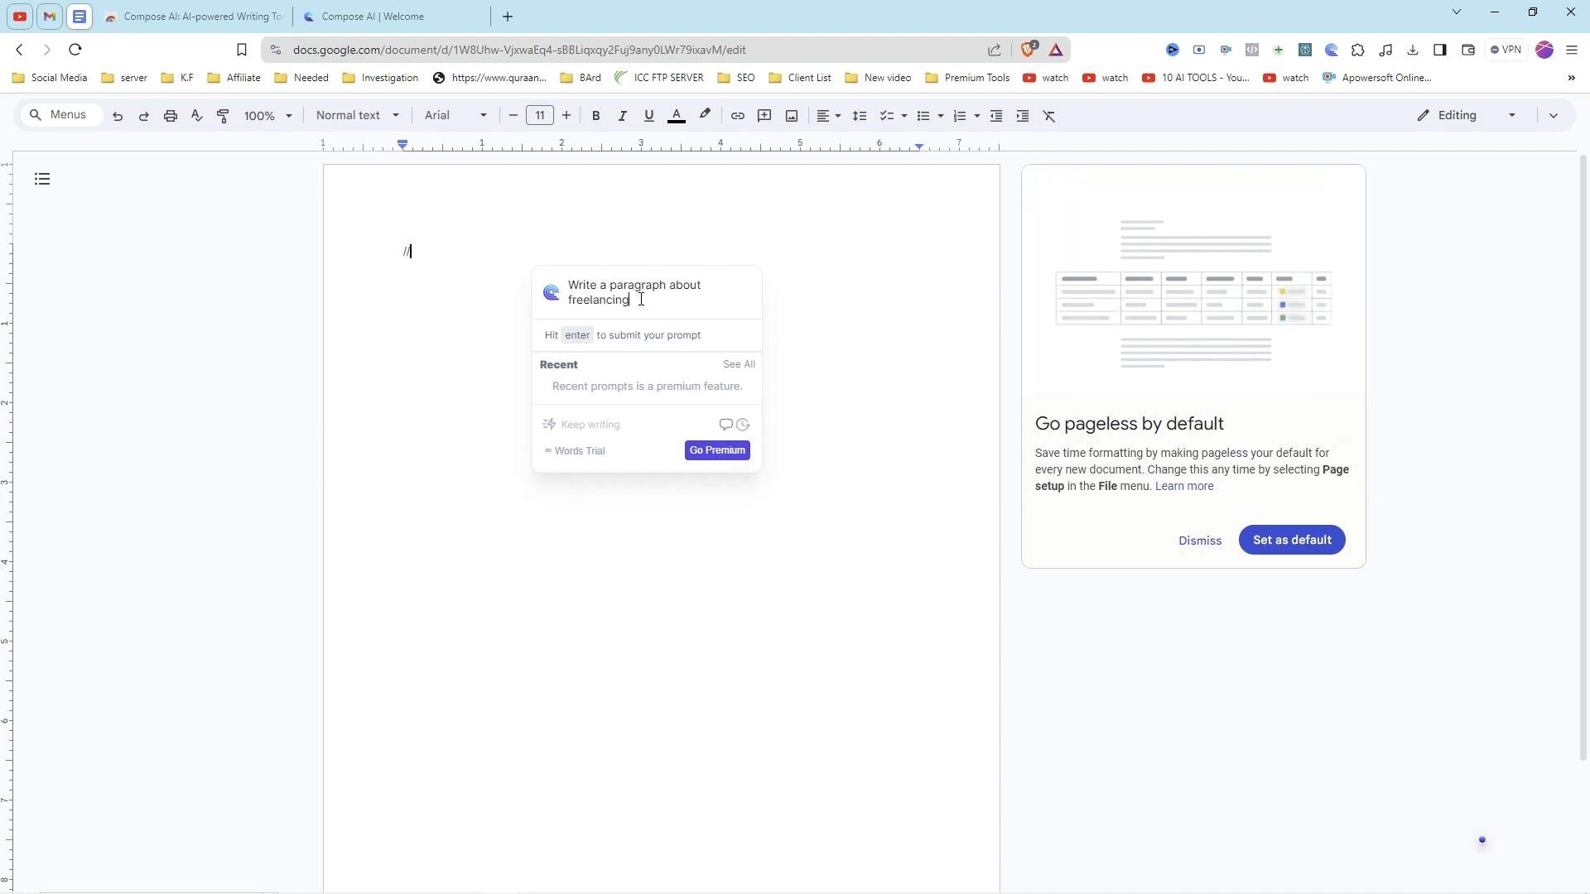
{"action": "key", "text": "Return"}
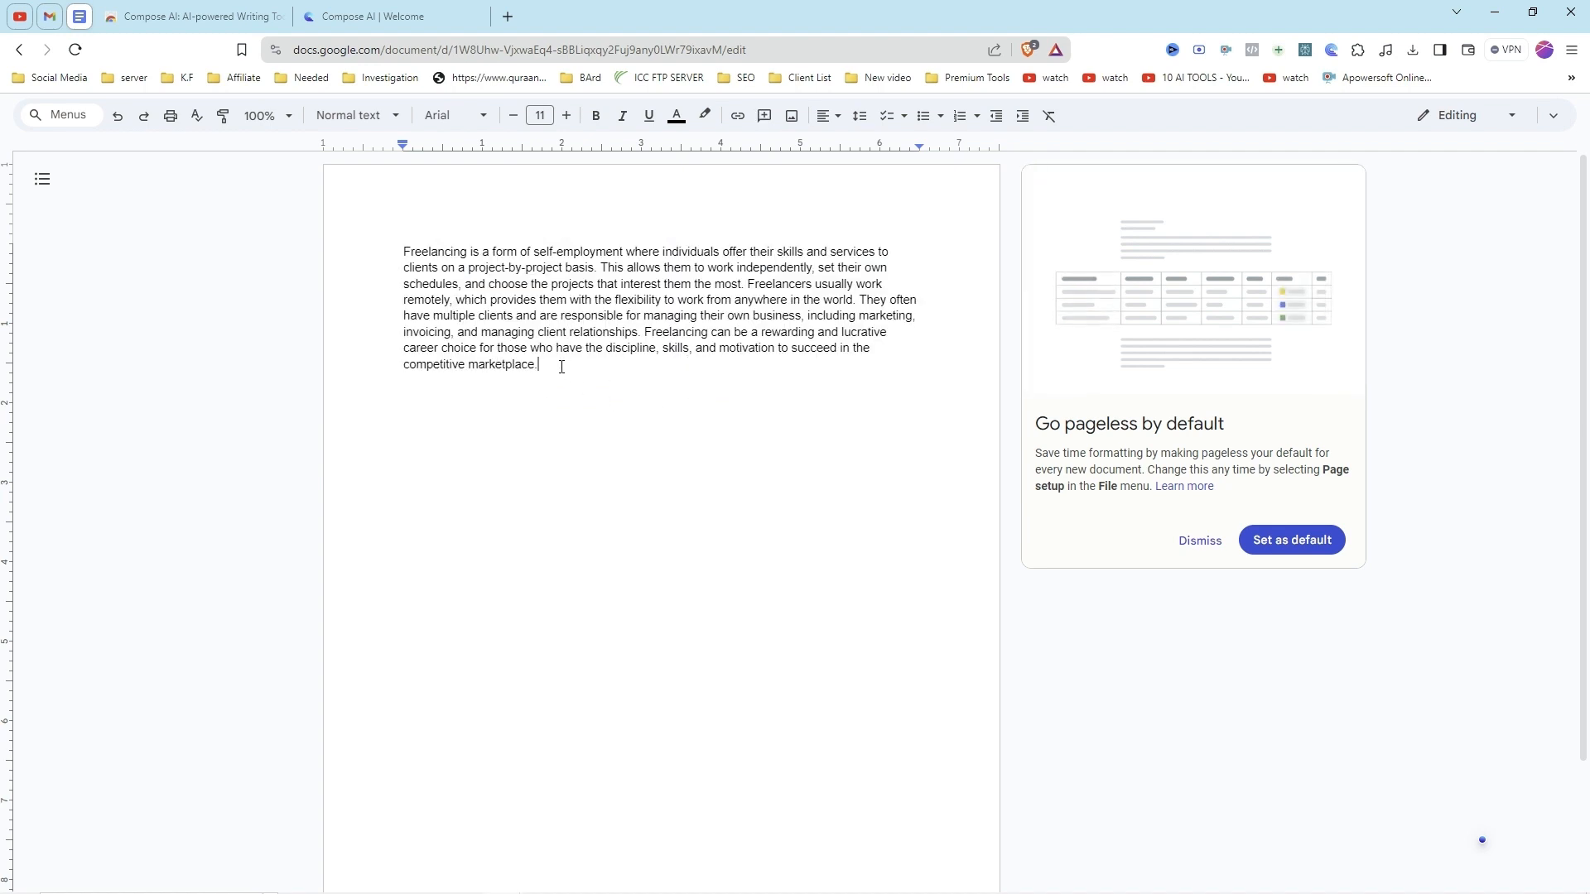
Step: Leave a blank line below the freelancing paragraph and have Compose AI, called up with "//", write a social media post about ramadan
{"action": "key", "text": "Return"}
{"action": "key", "text": "Return"}
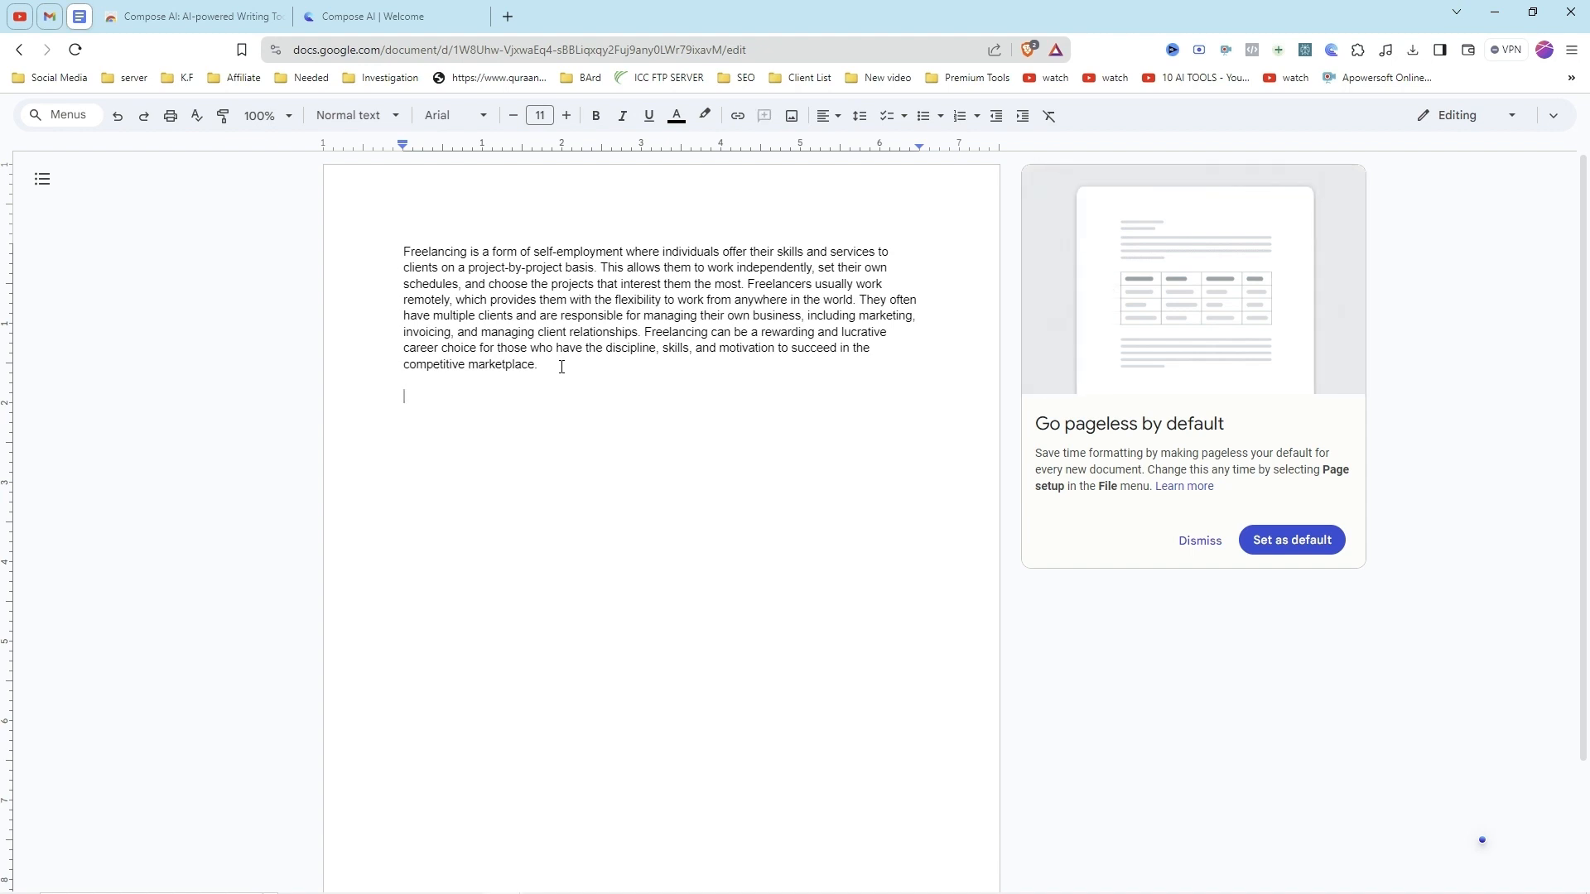
{"action": "type", "text": "//"}
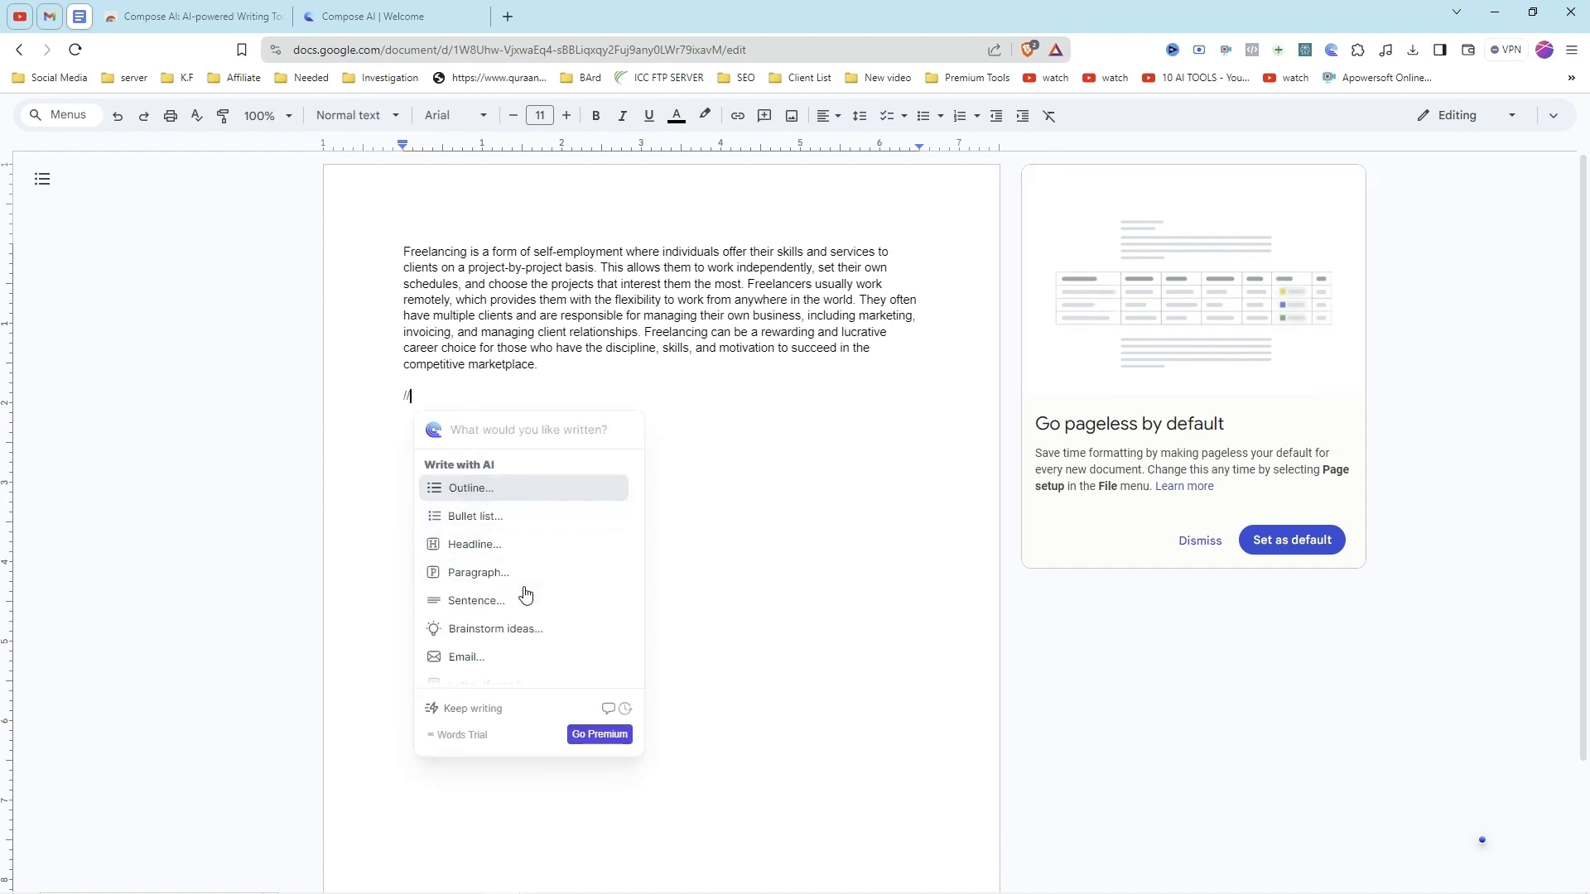
{"action": "scroll", "coordinate": [524, 594], "scroll_direction": "down", "scroll_amount": 2}
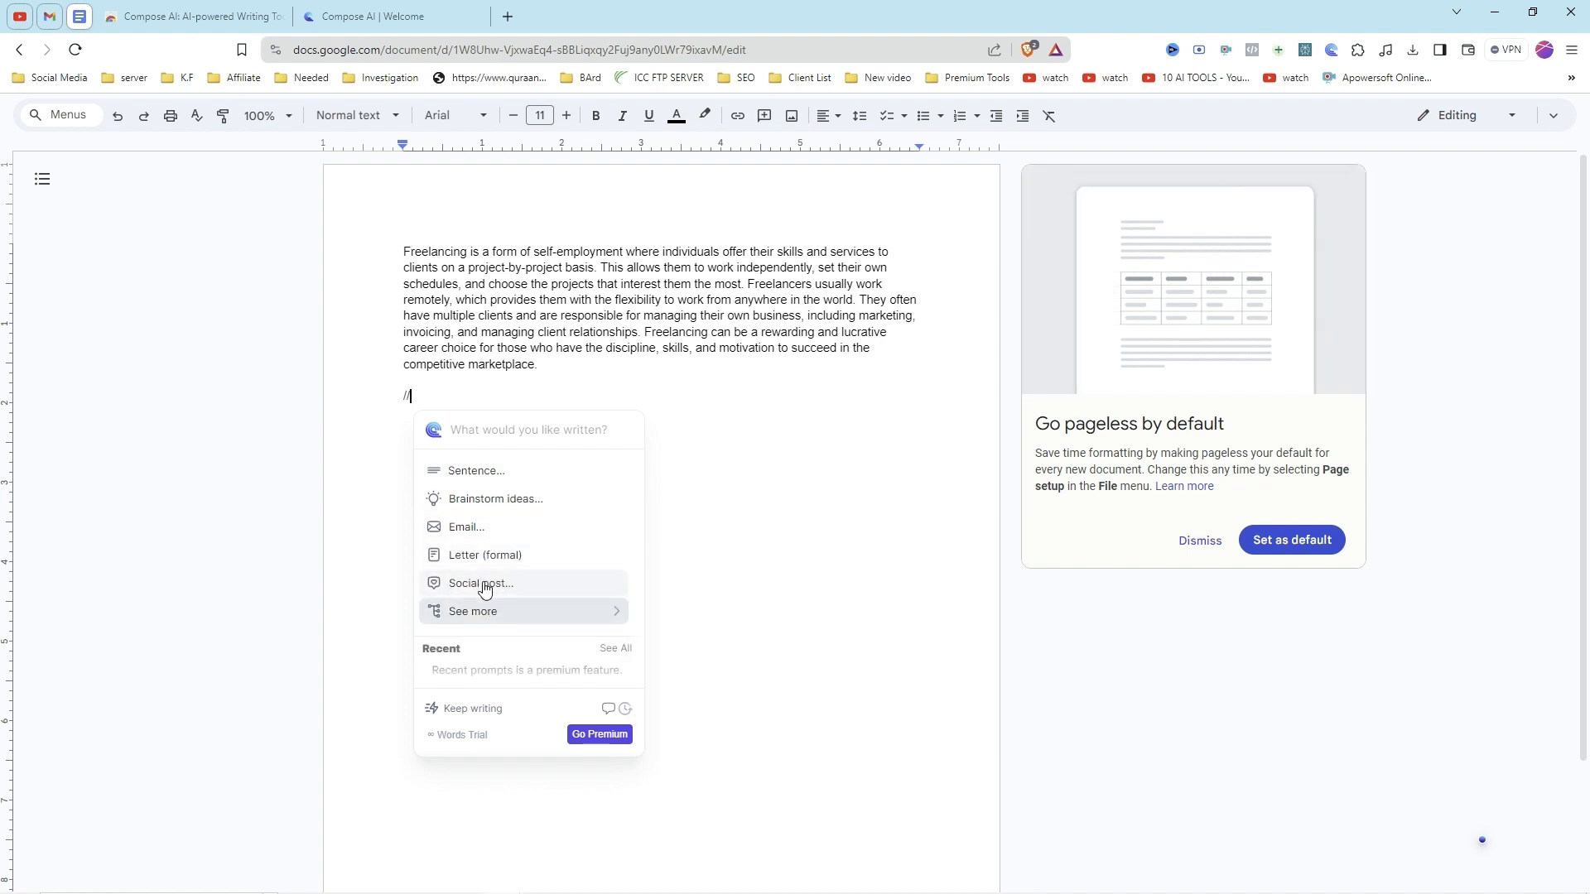
{"action": "left_click", "coordinate": [484, 584]}
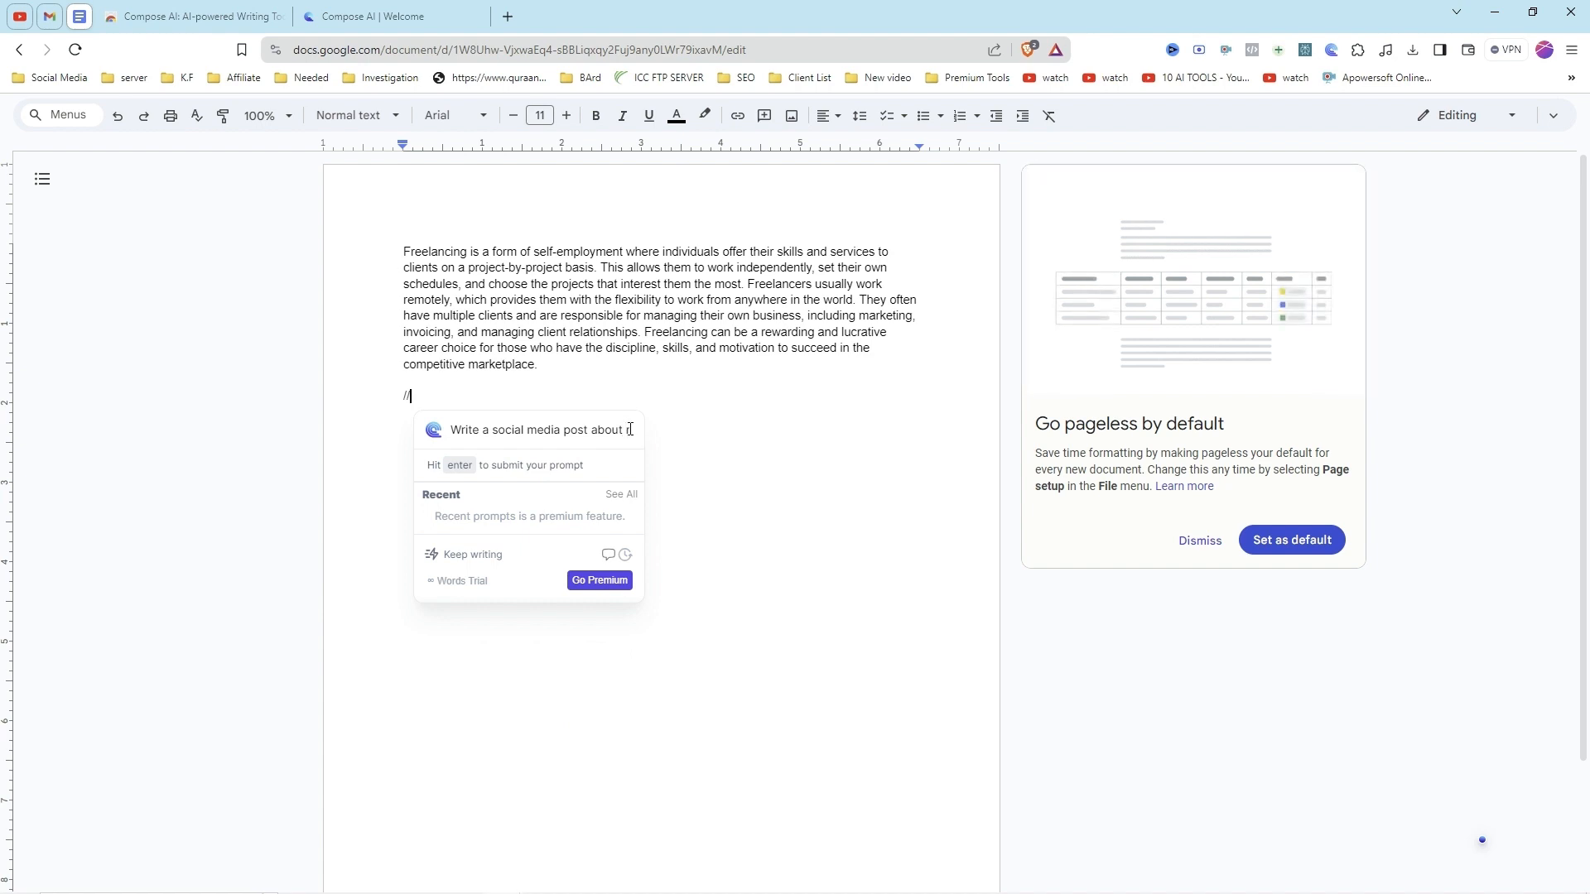
{"action": "type", "text": "ramada"}
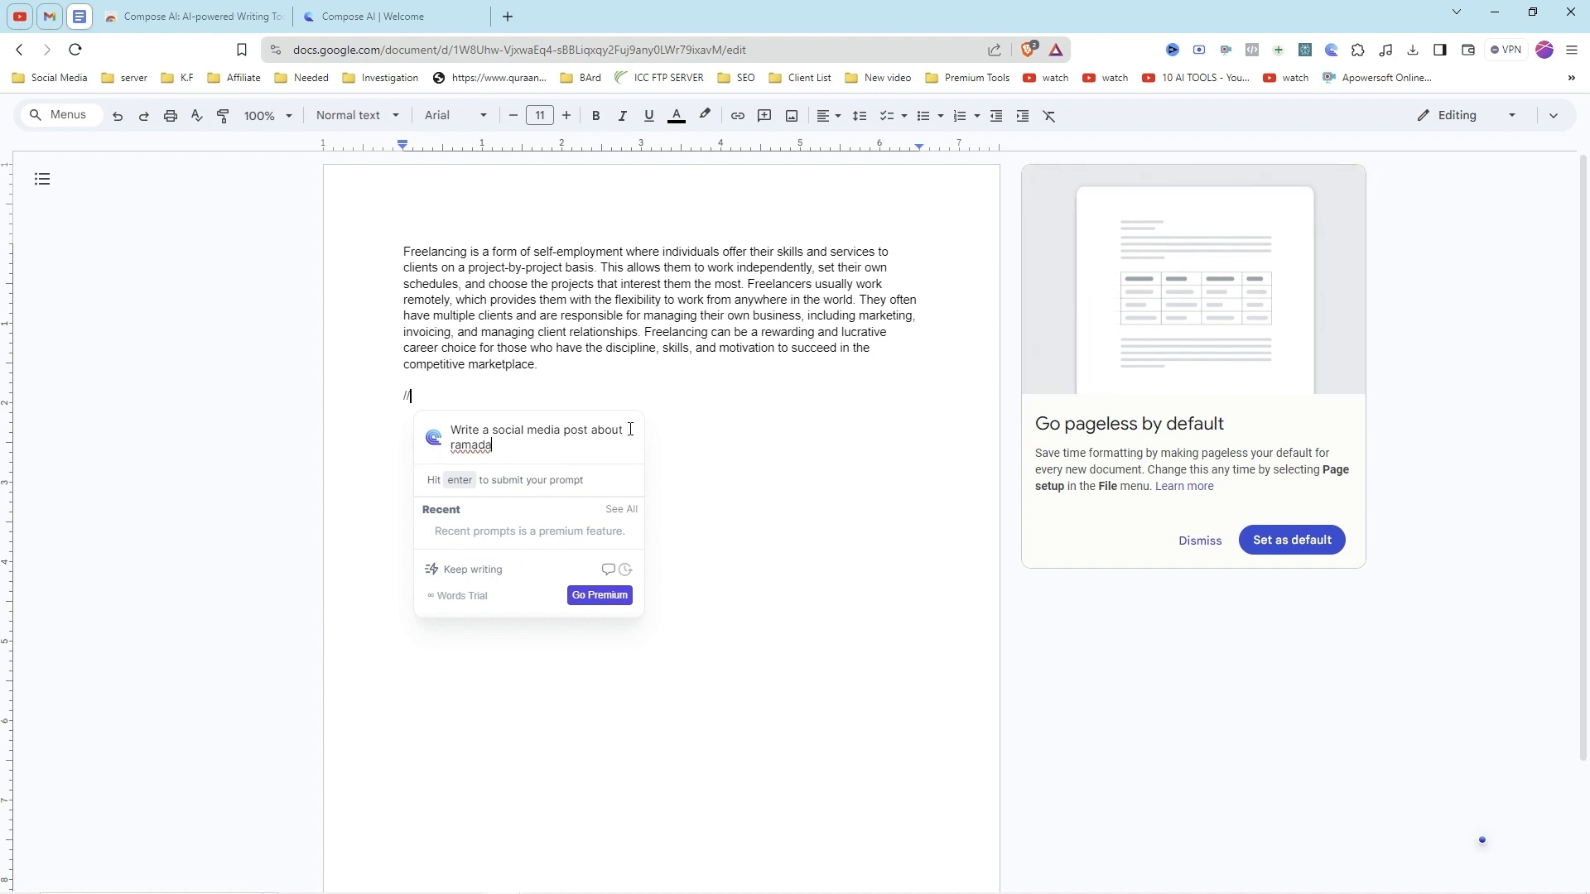
{"action": "type", "text": "n"}
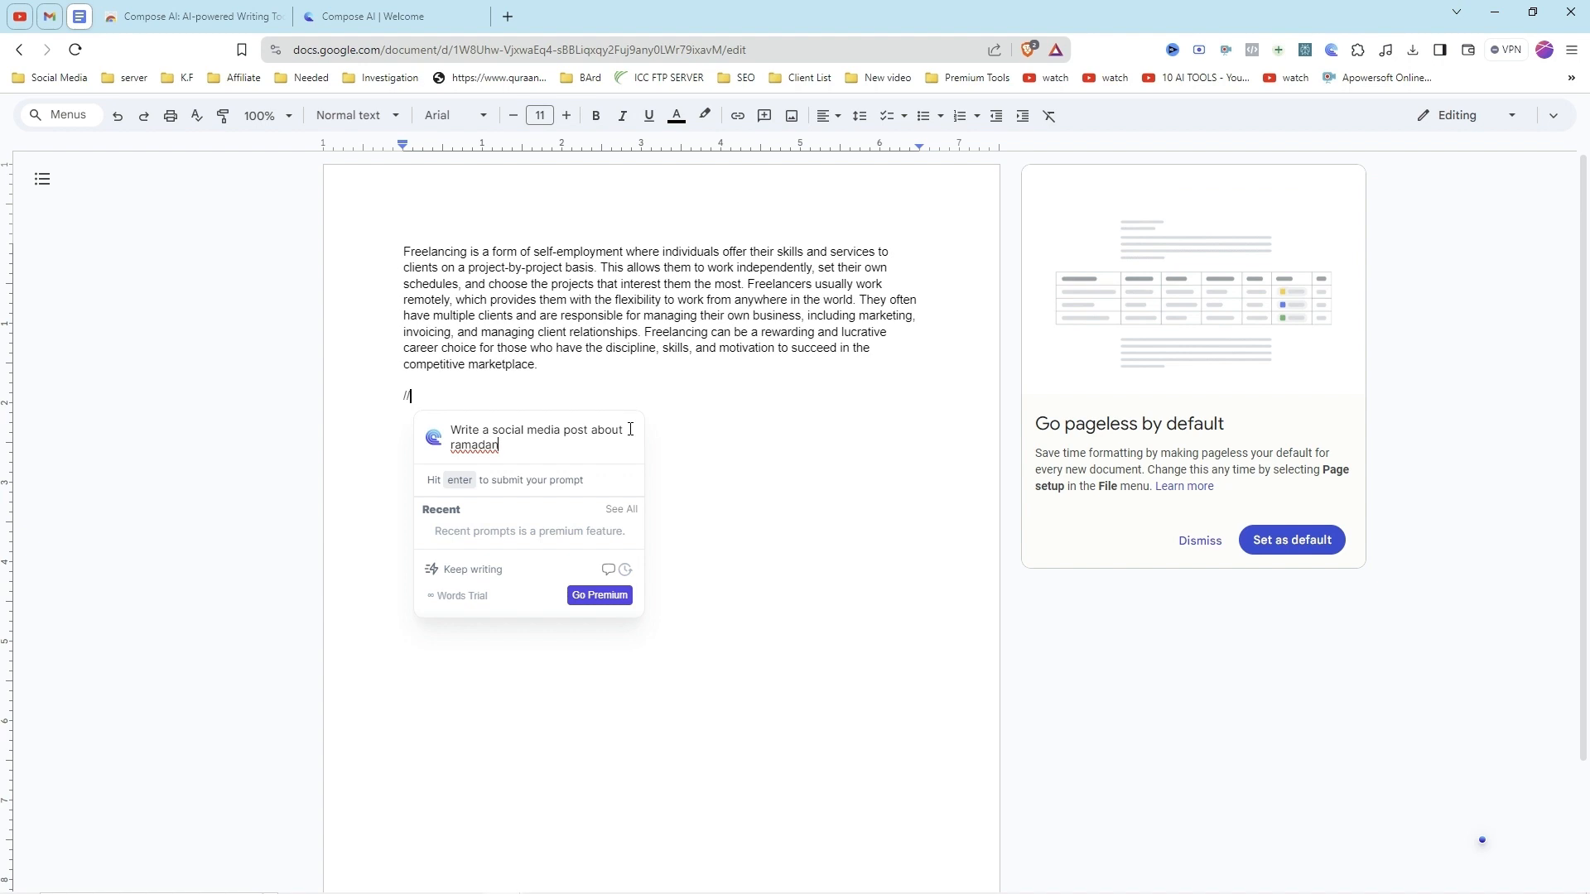
{"action": "key", "text": "Return"}
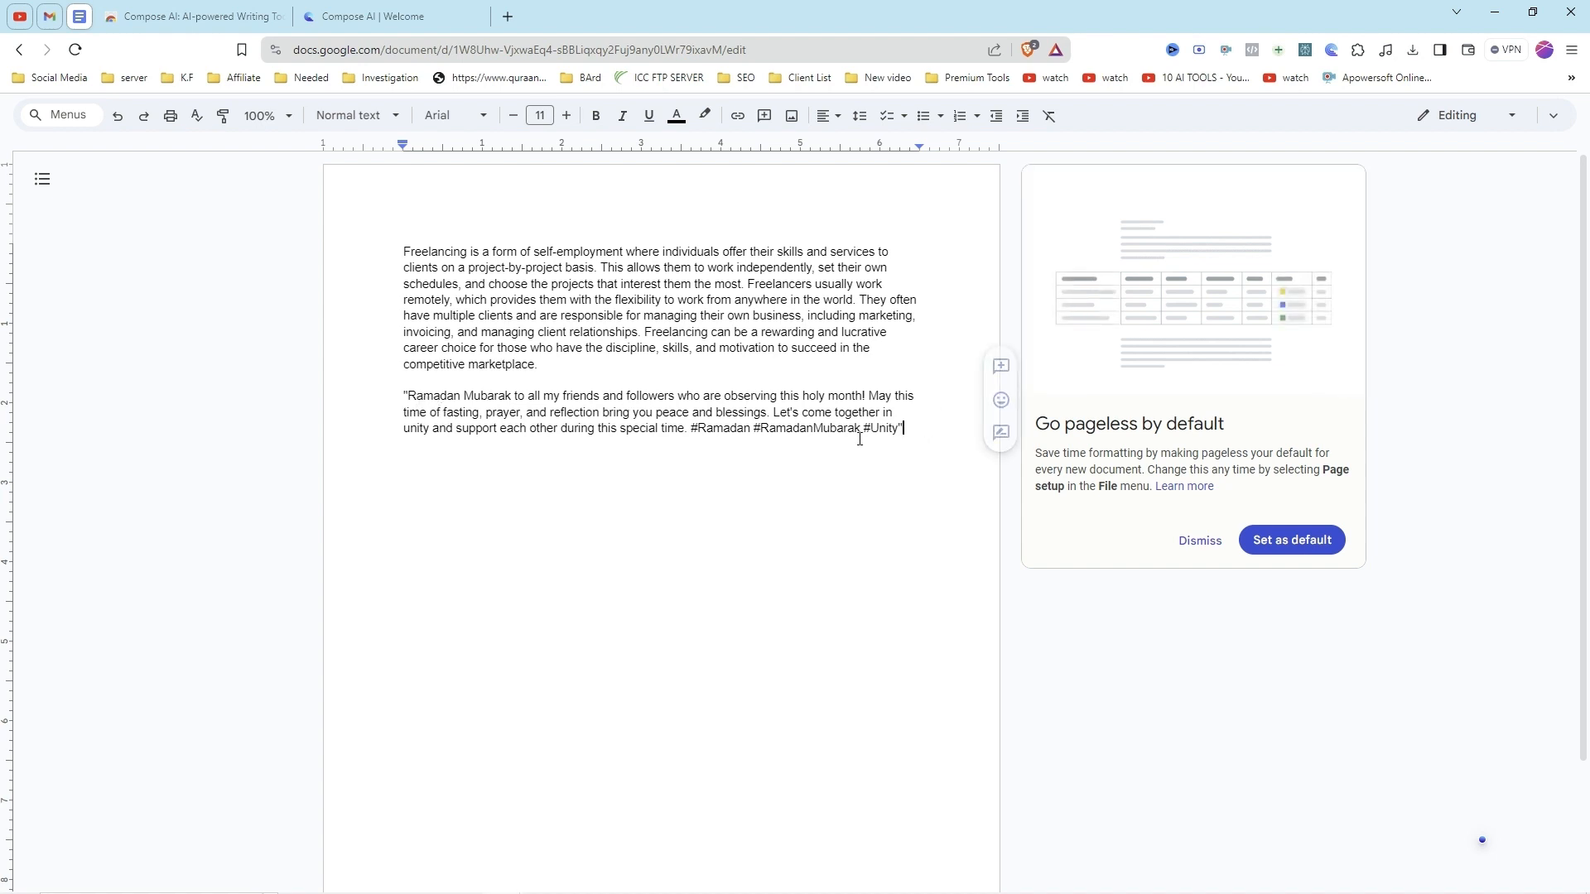
Step: Examine the generated Ramadan post, highlighting its hashtags and its full text in the document
{"action": "left_click_drag", "start_coordinate": [904, 429], "coordinate": [696, 431]}
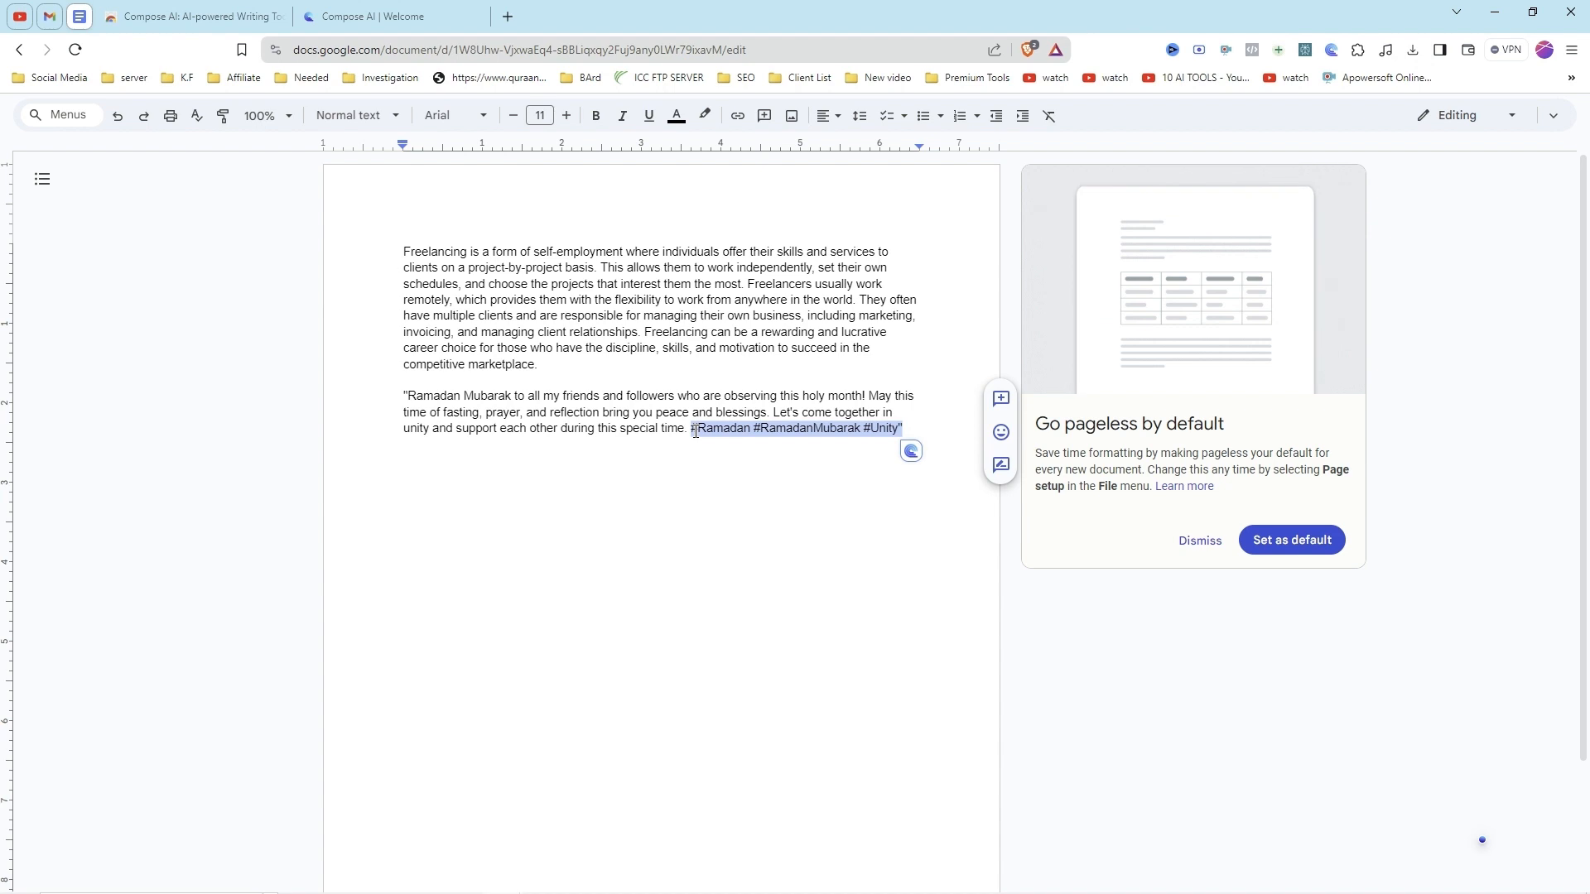
{"action": "left_click", "coordinate": [550, 412]}
{"action": "left_click_drag", "start_coordinate": [407, 396], "coordinate": [905, 430]}
{"action": "left_click", "coordinate": [670, 412]}
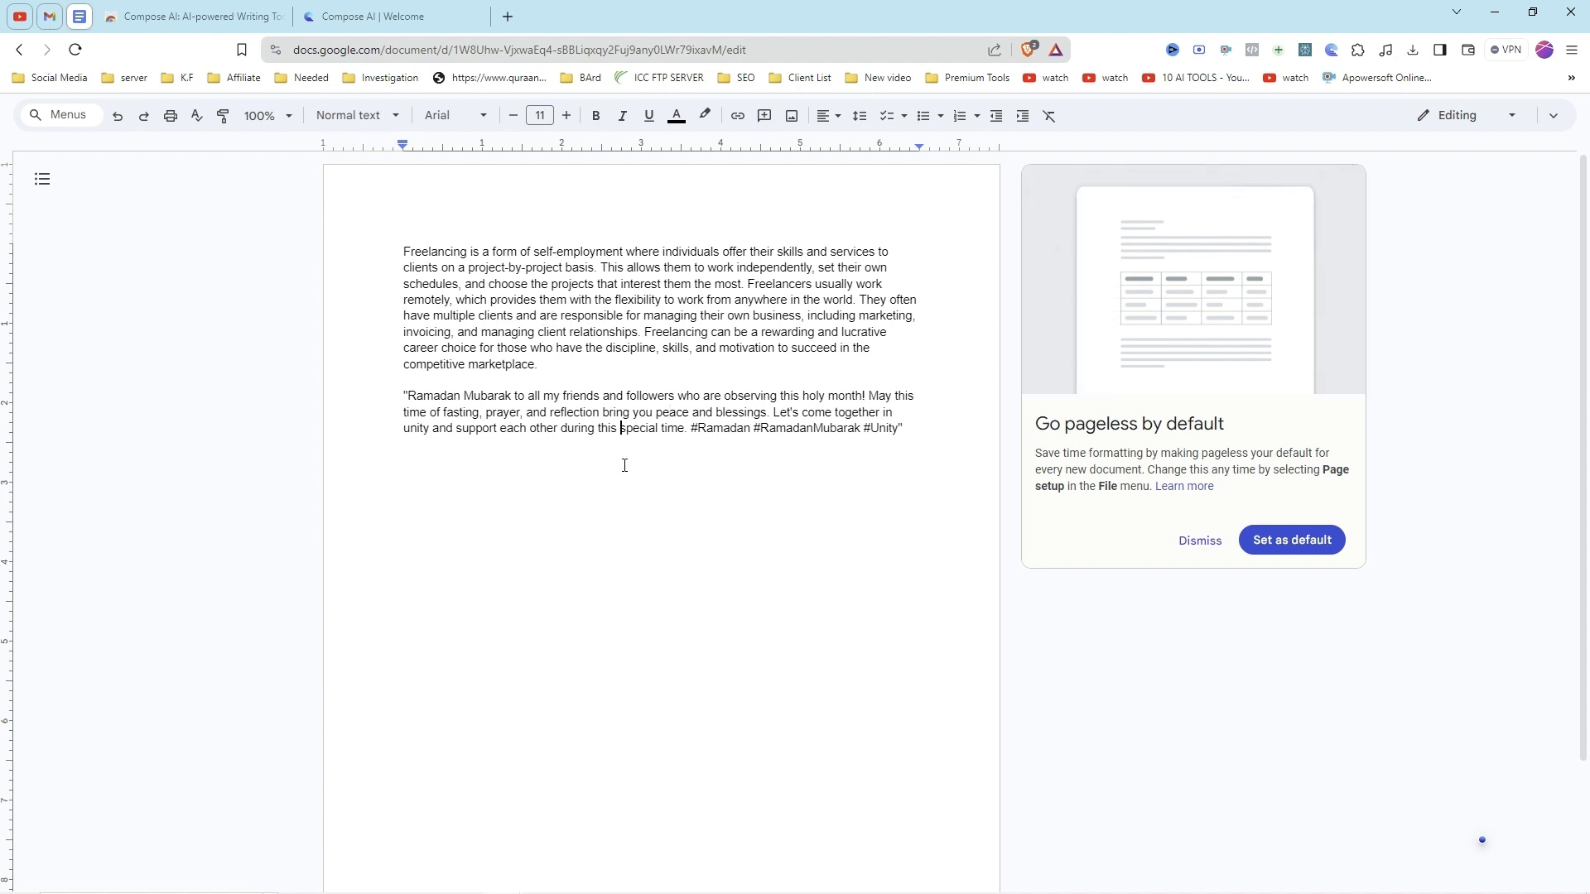
{"action": "scroll", "coordinate": [909, 726], "scroll_direction": "down", "scroll_amount": 2}
{"action": "scroll", "coordinate": [870, 734], "scroll_direction": "up", "scroll_amount": 2}
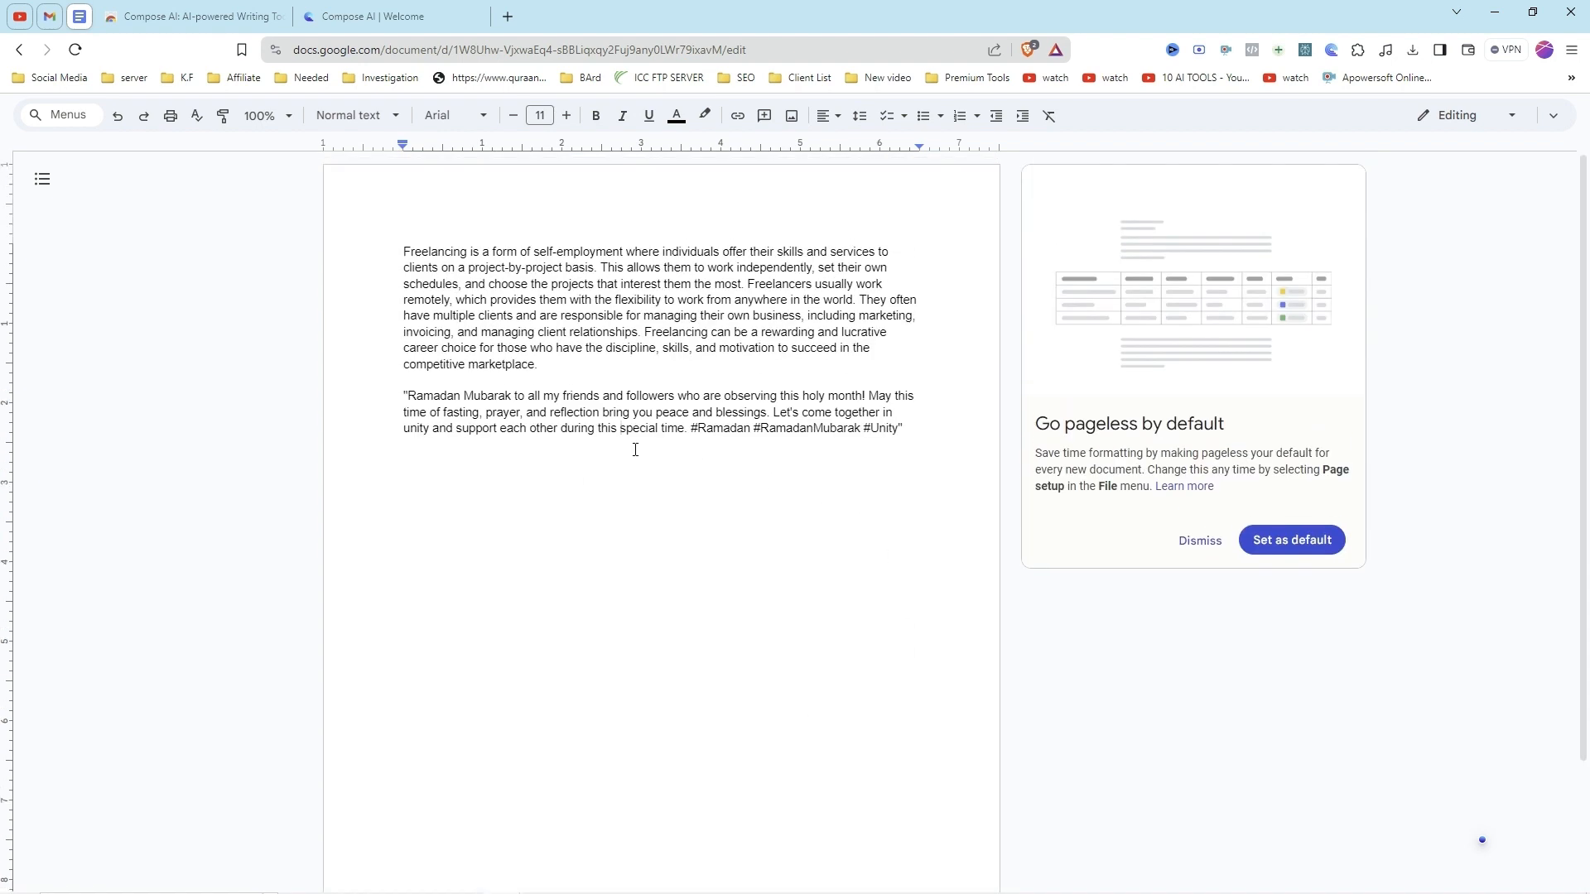
Step: Switch to the Compose AI welcome page and look over its supported apps, rephrasing demo and introduction
{"action": "left_click", "coordinate": [916, 419]}
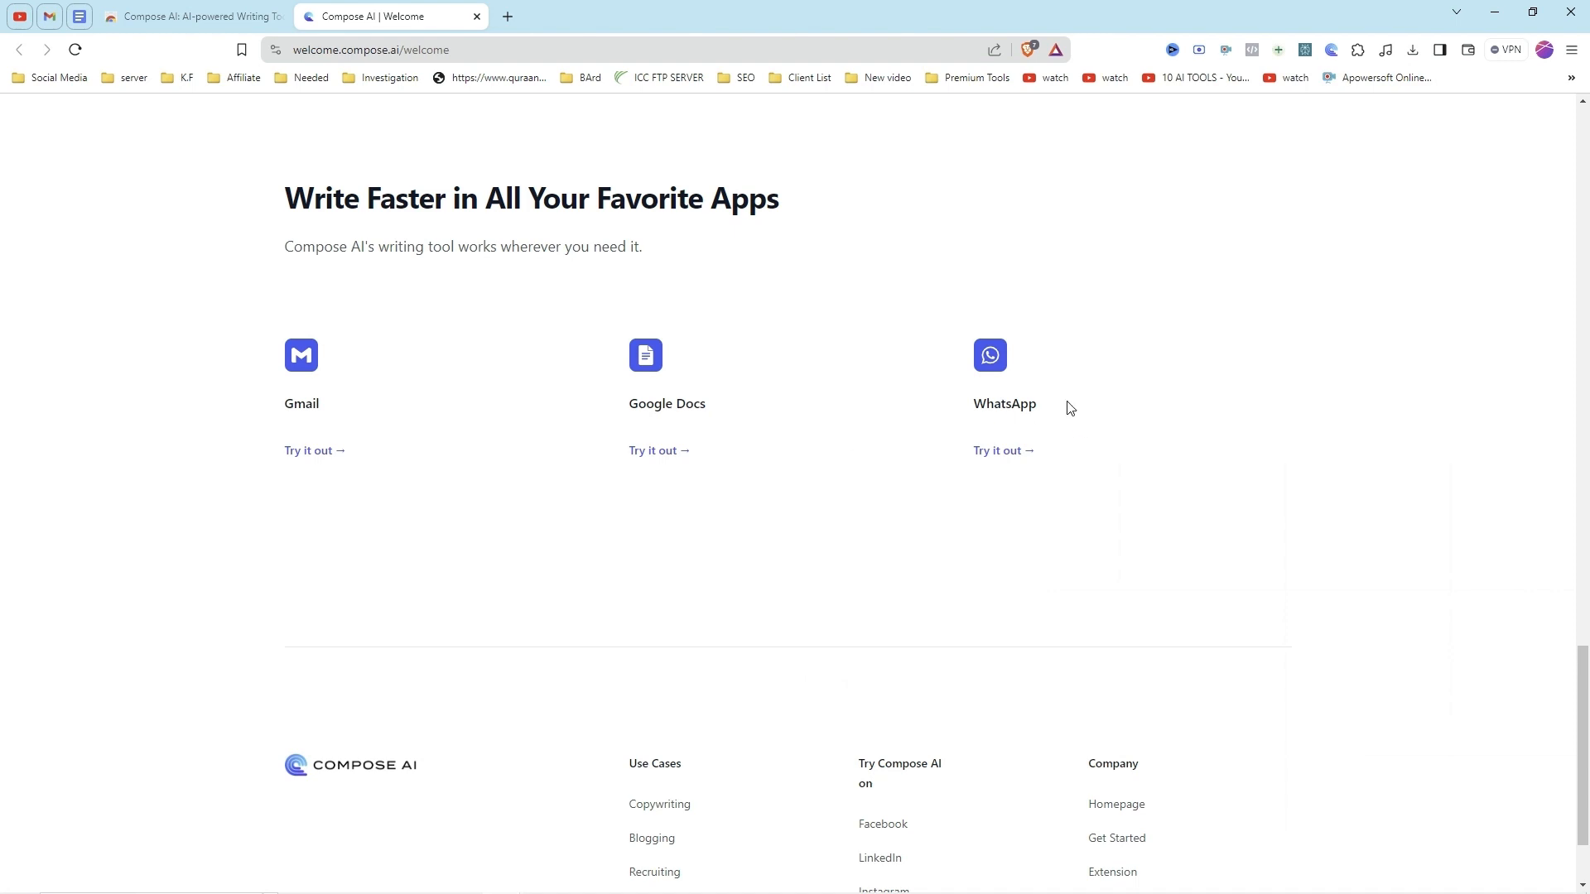
{"action": "scroll", "coordinate": [908, 529], "scroll_direction": "down", "scroll_amount": 1}
{"action": "scroll", "coordinate": [908, 534], "scroll_direction": "up", "scroll_amount": 3}
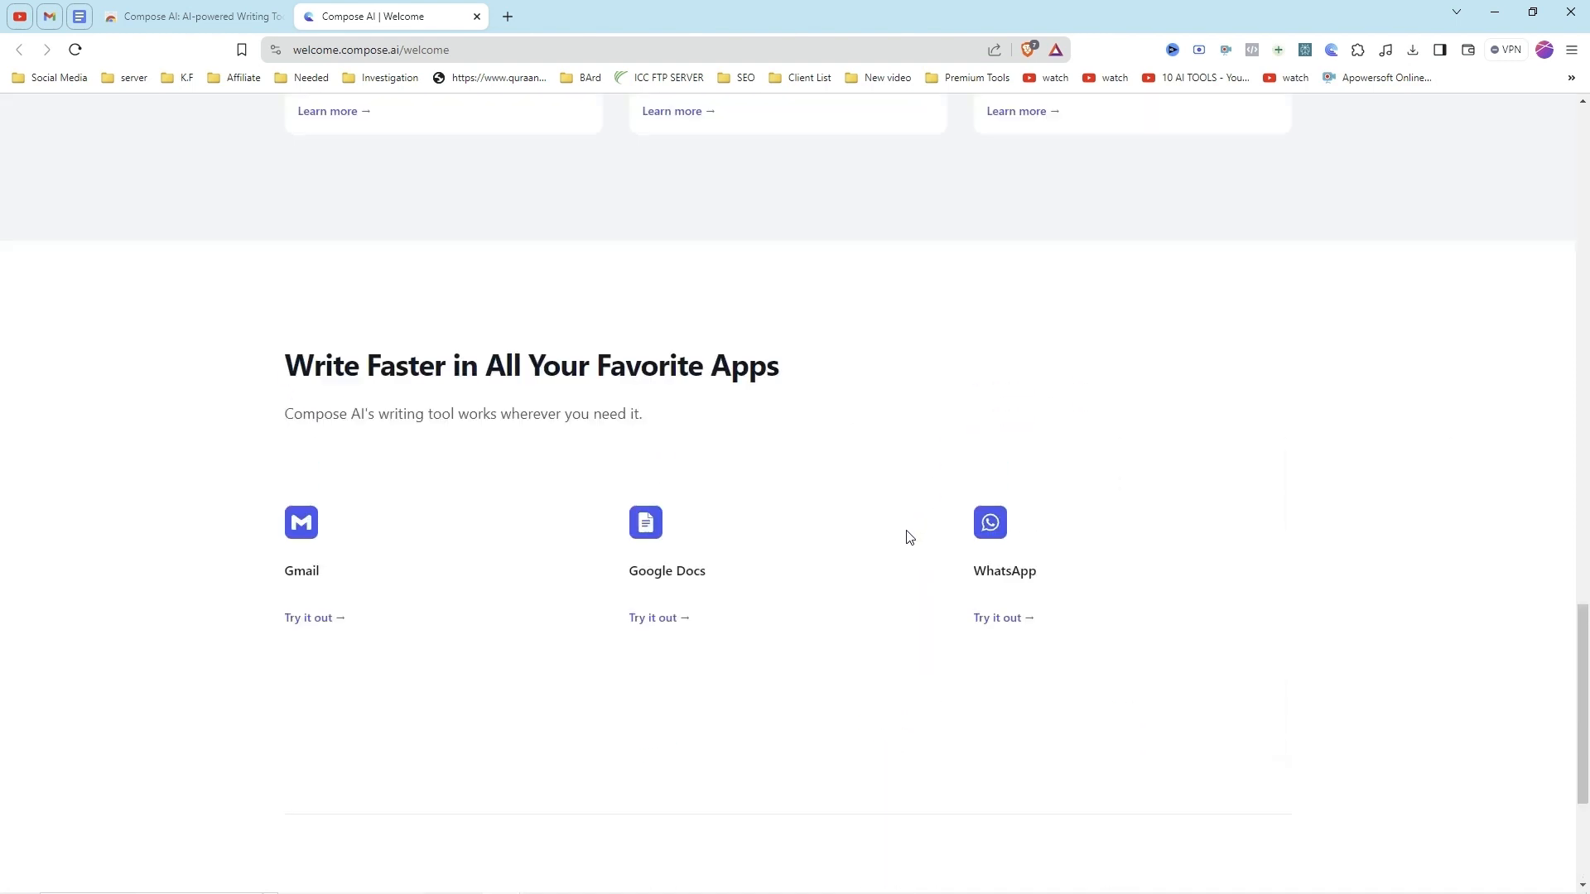
{"action": "scroll", "coordinate": [909, 536], "scroll_direction": "up", "scroll_amount": 15}
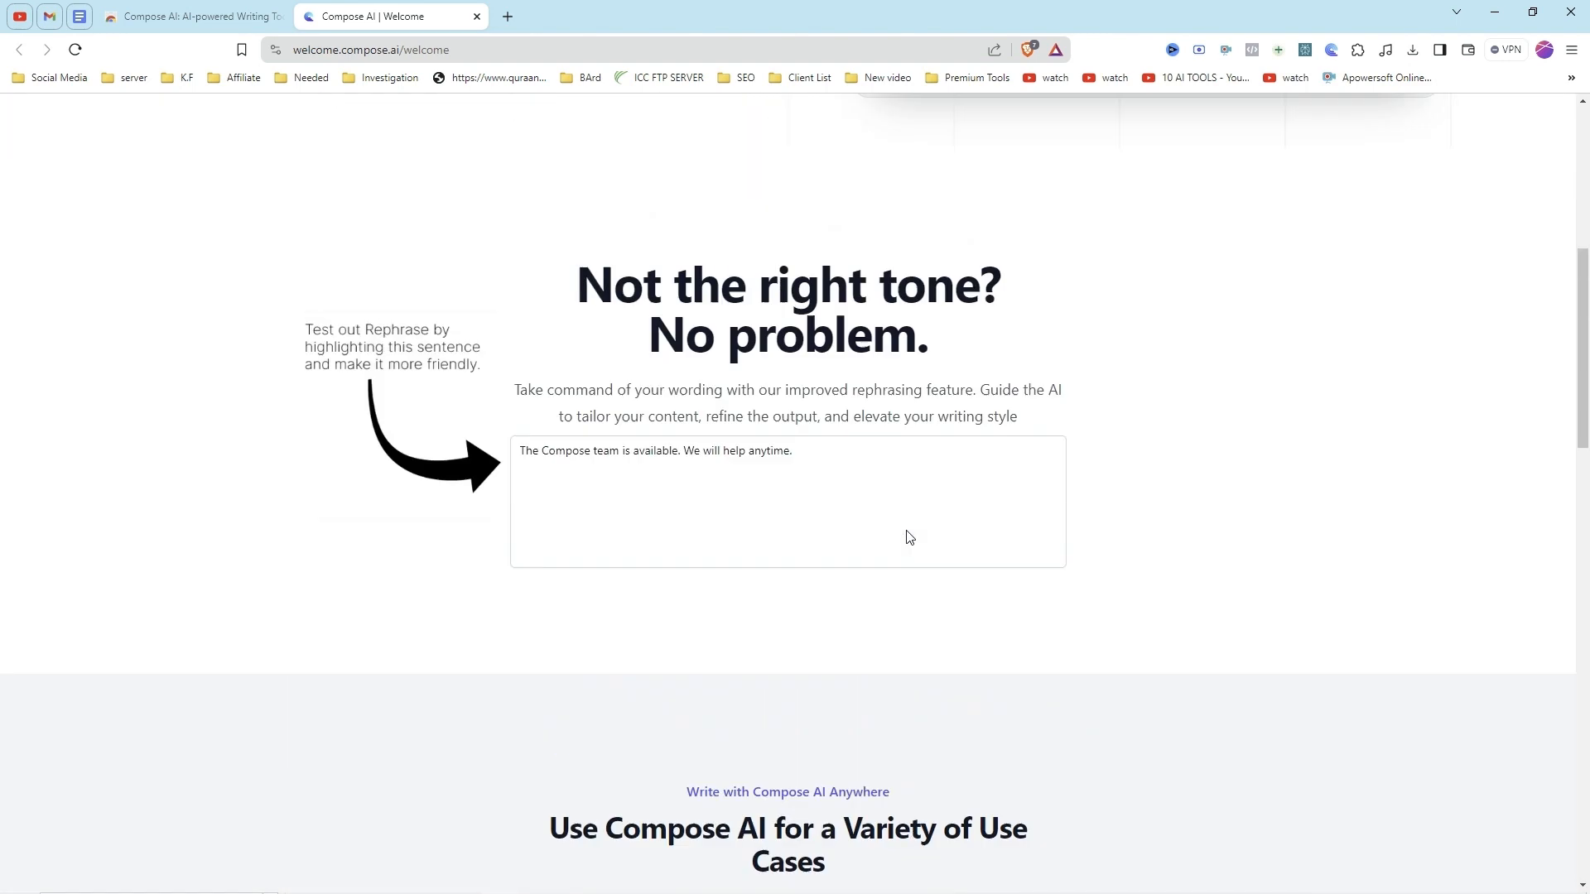
{"action": "scroll", "coordinate": [908, 536], "scroll_direction": "up", "scroll_amount": 7}
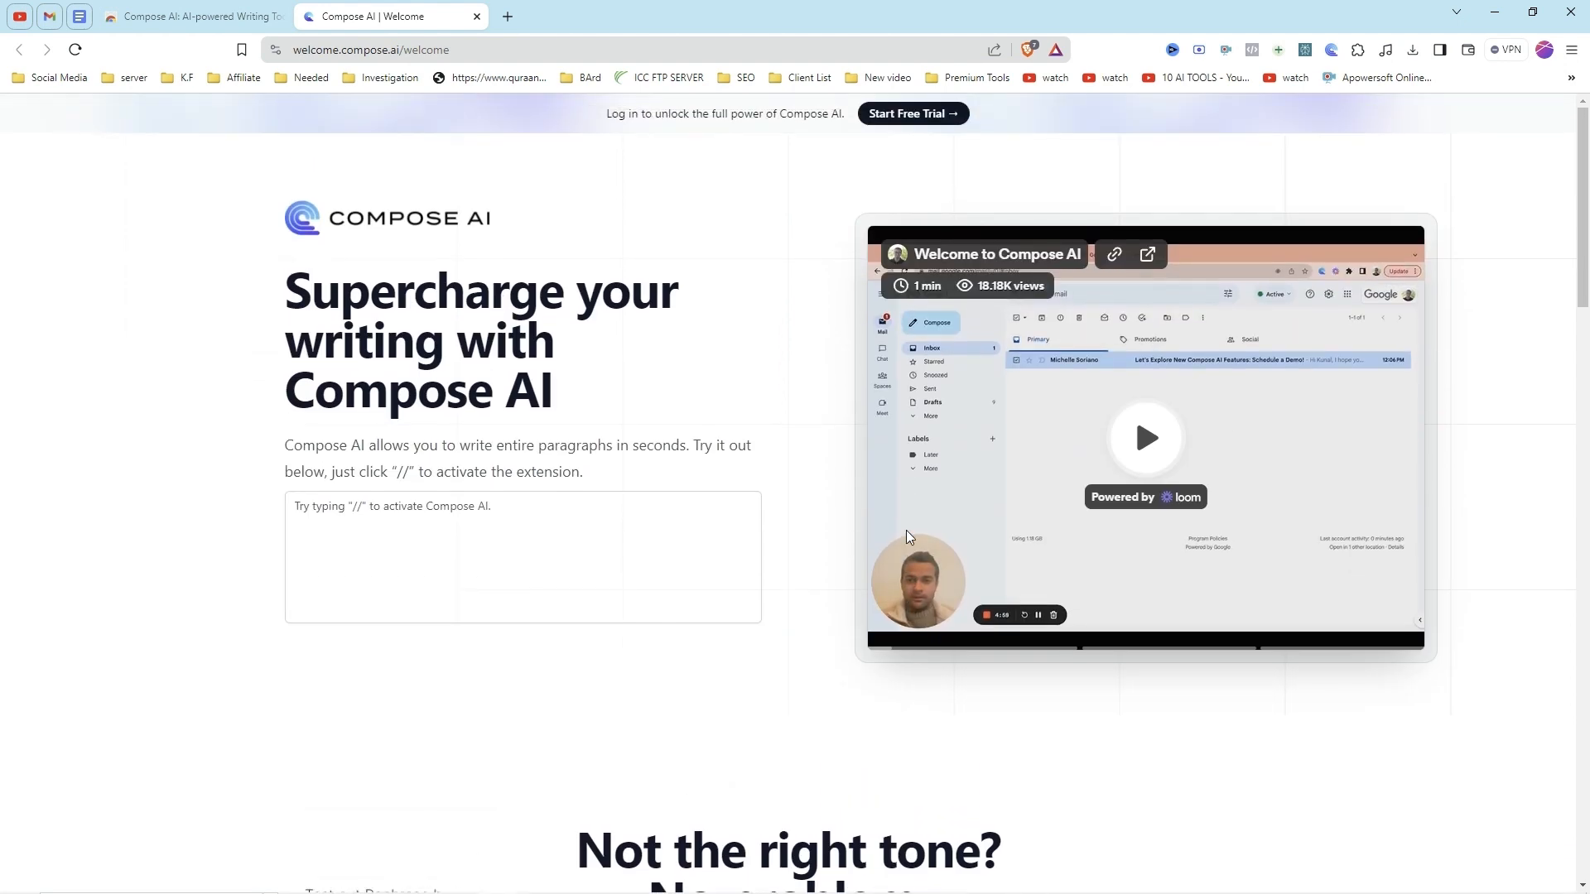